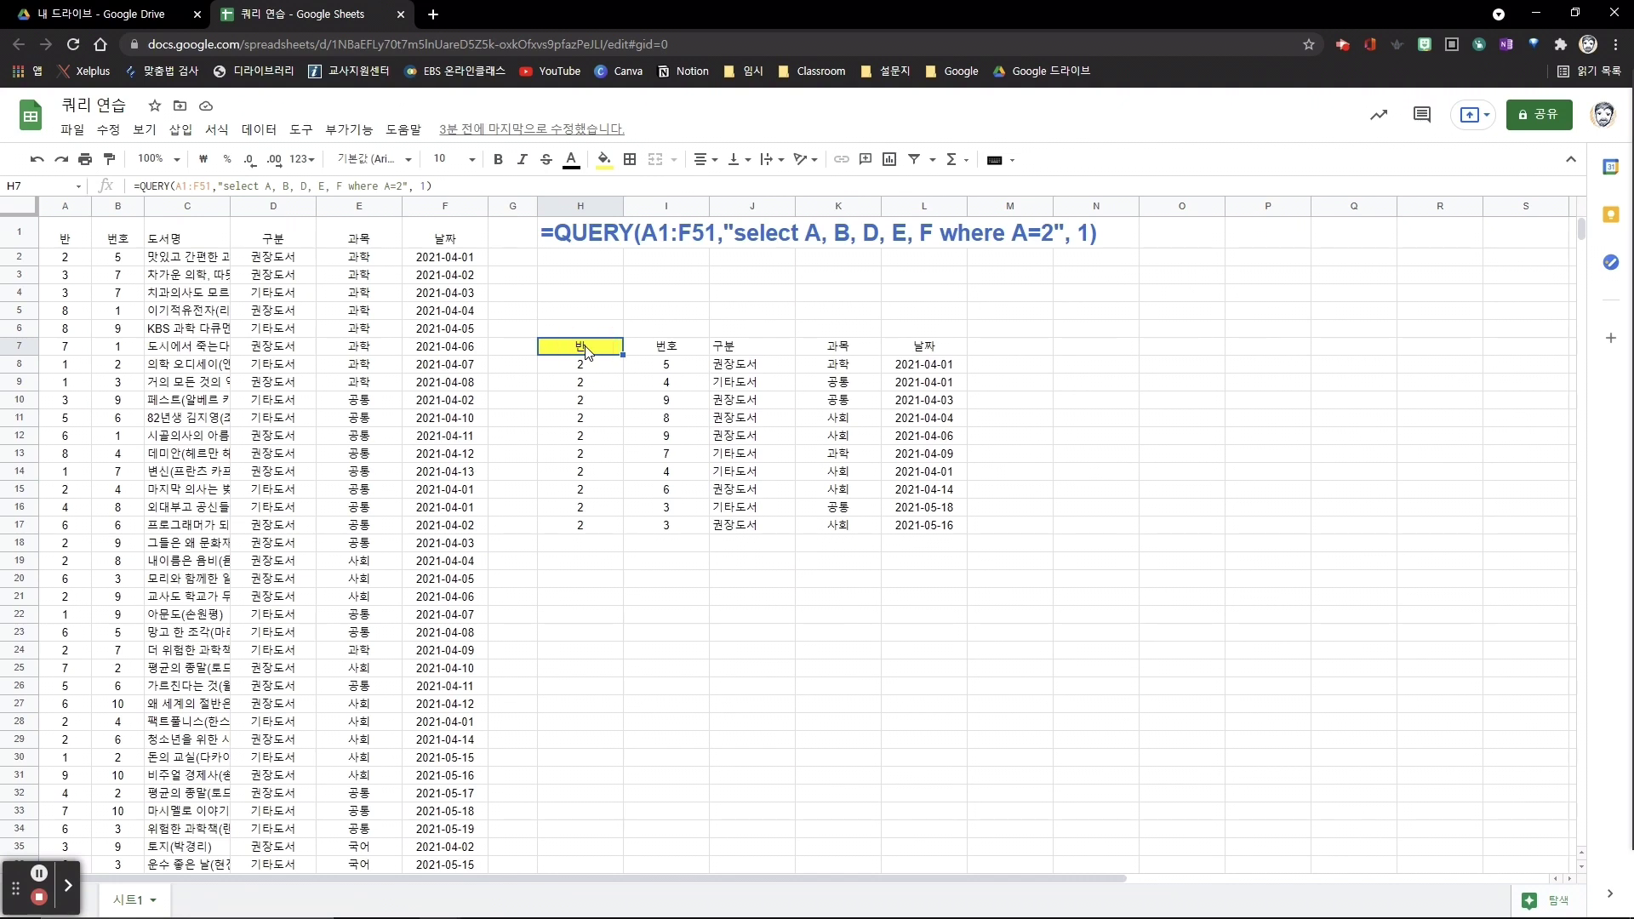
drag(585, 349, 939, 534)
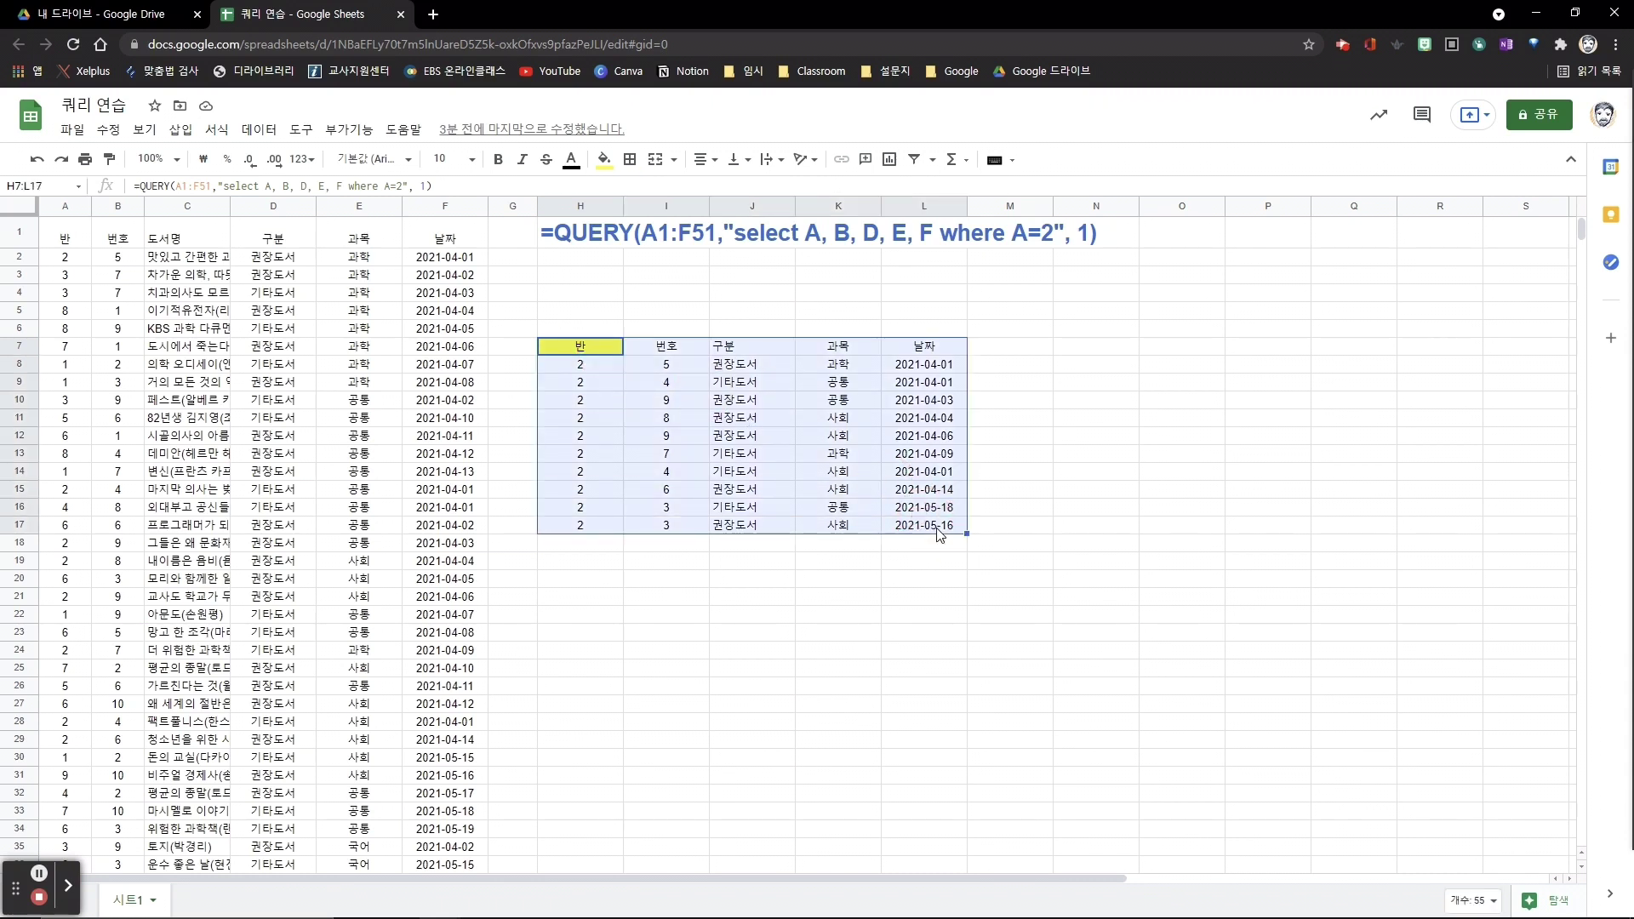
click(672, 468)
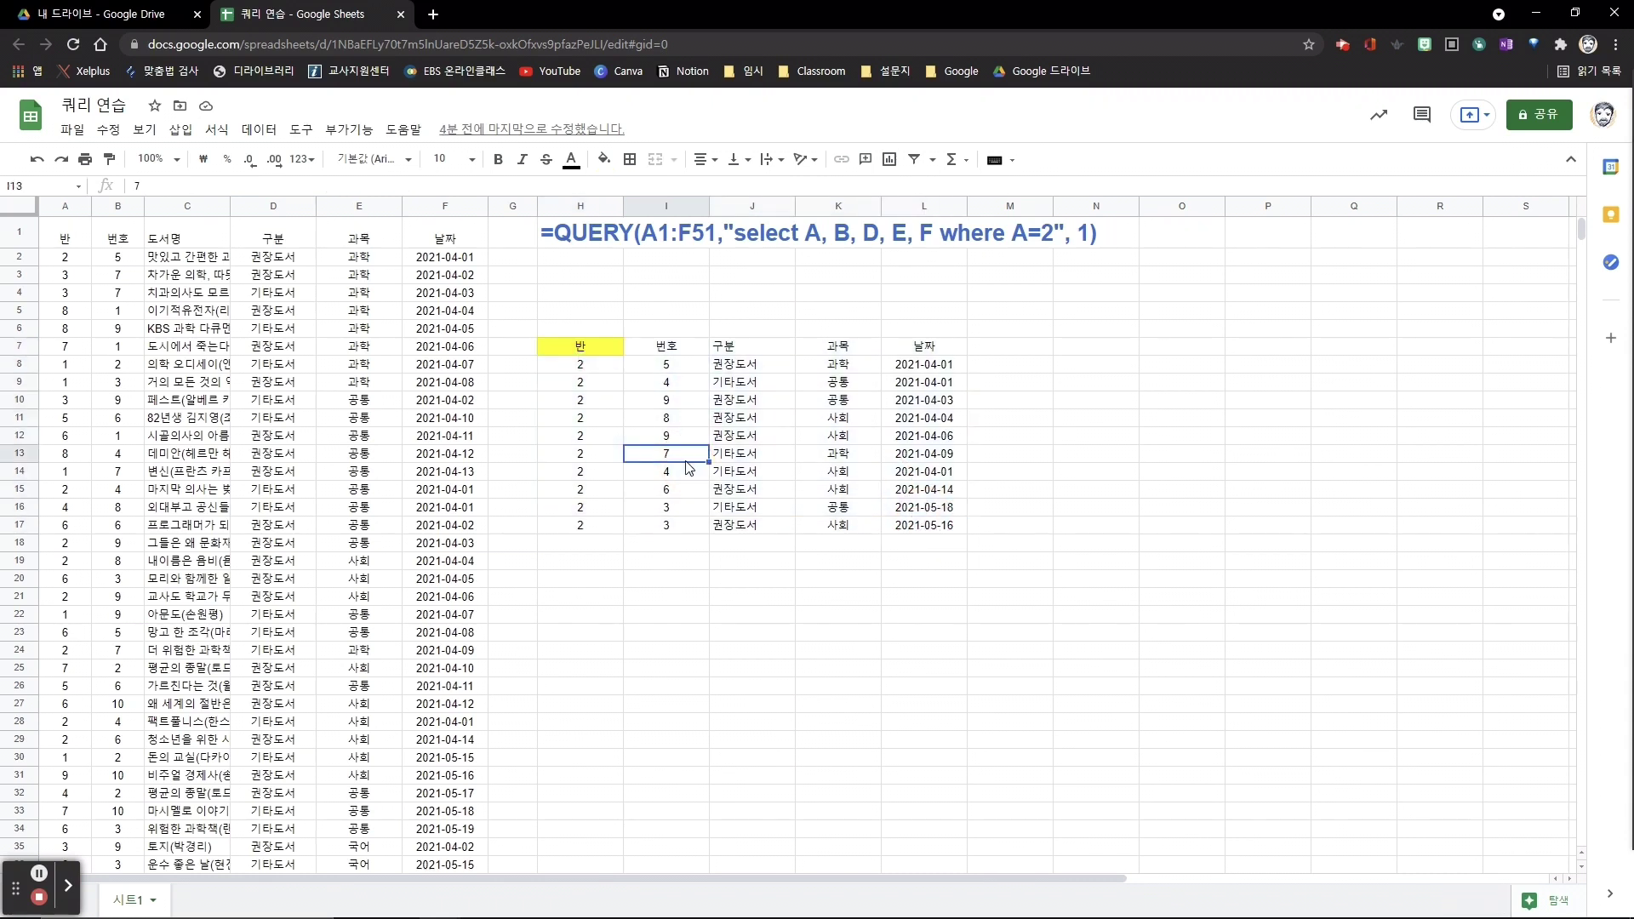
click(788, 420)
click(867, 407)
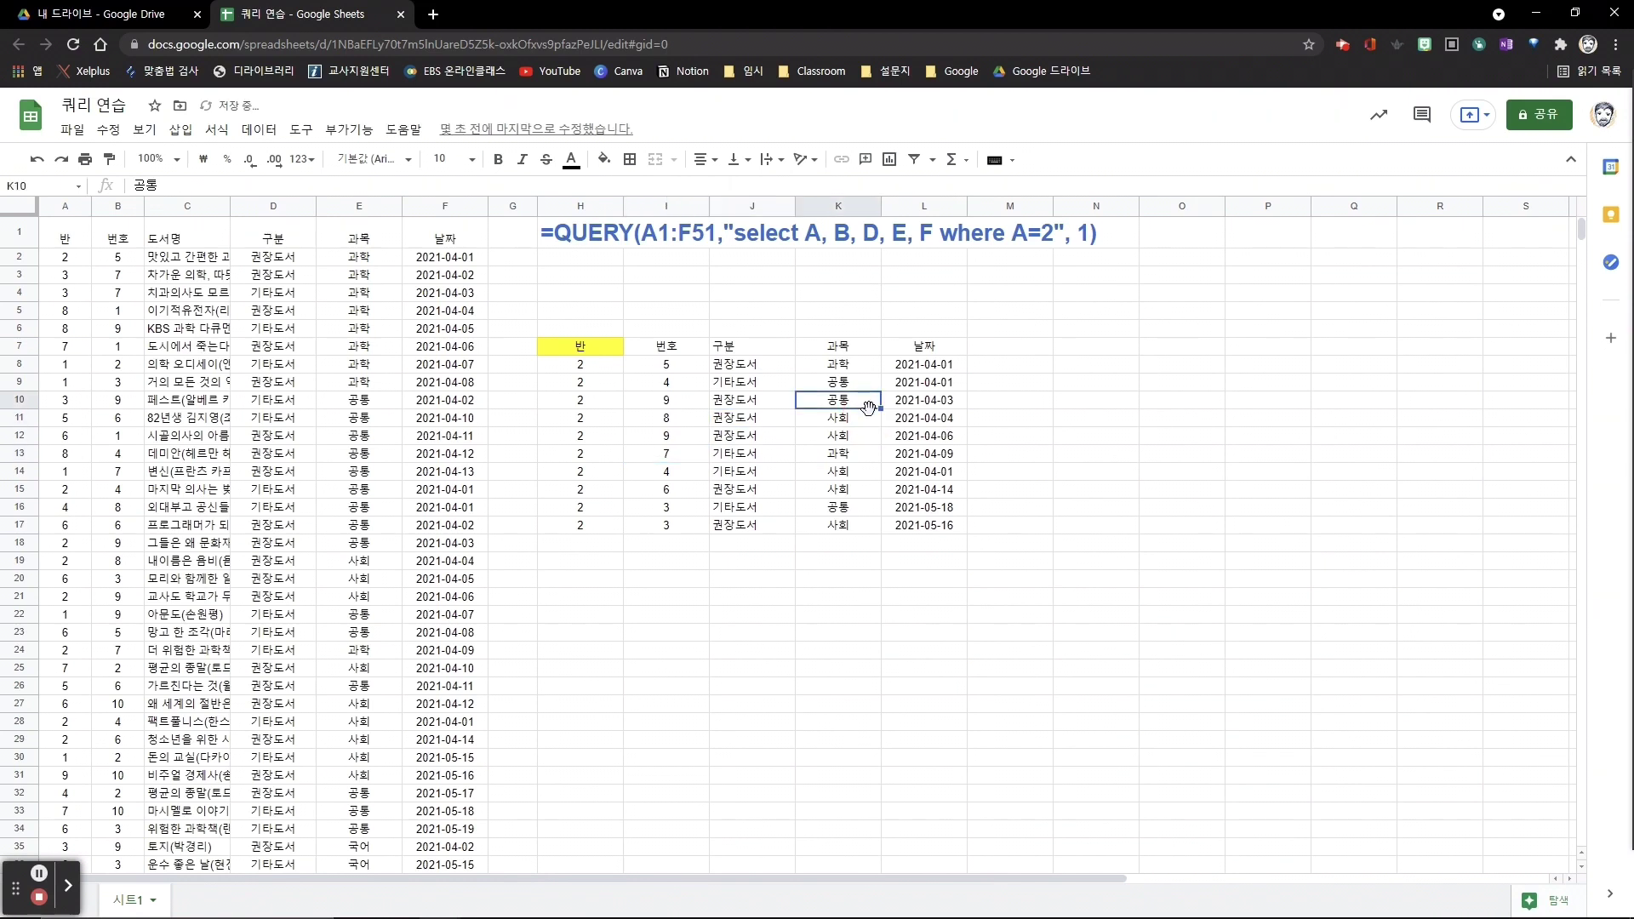
Step: Clear the QUERY formula in H7 and undo the deletion
click(582, 349)
key(Delete)
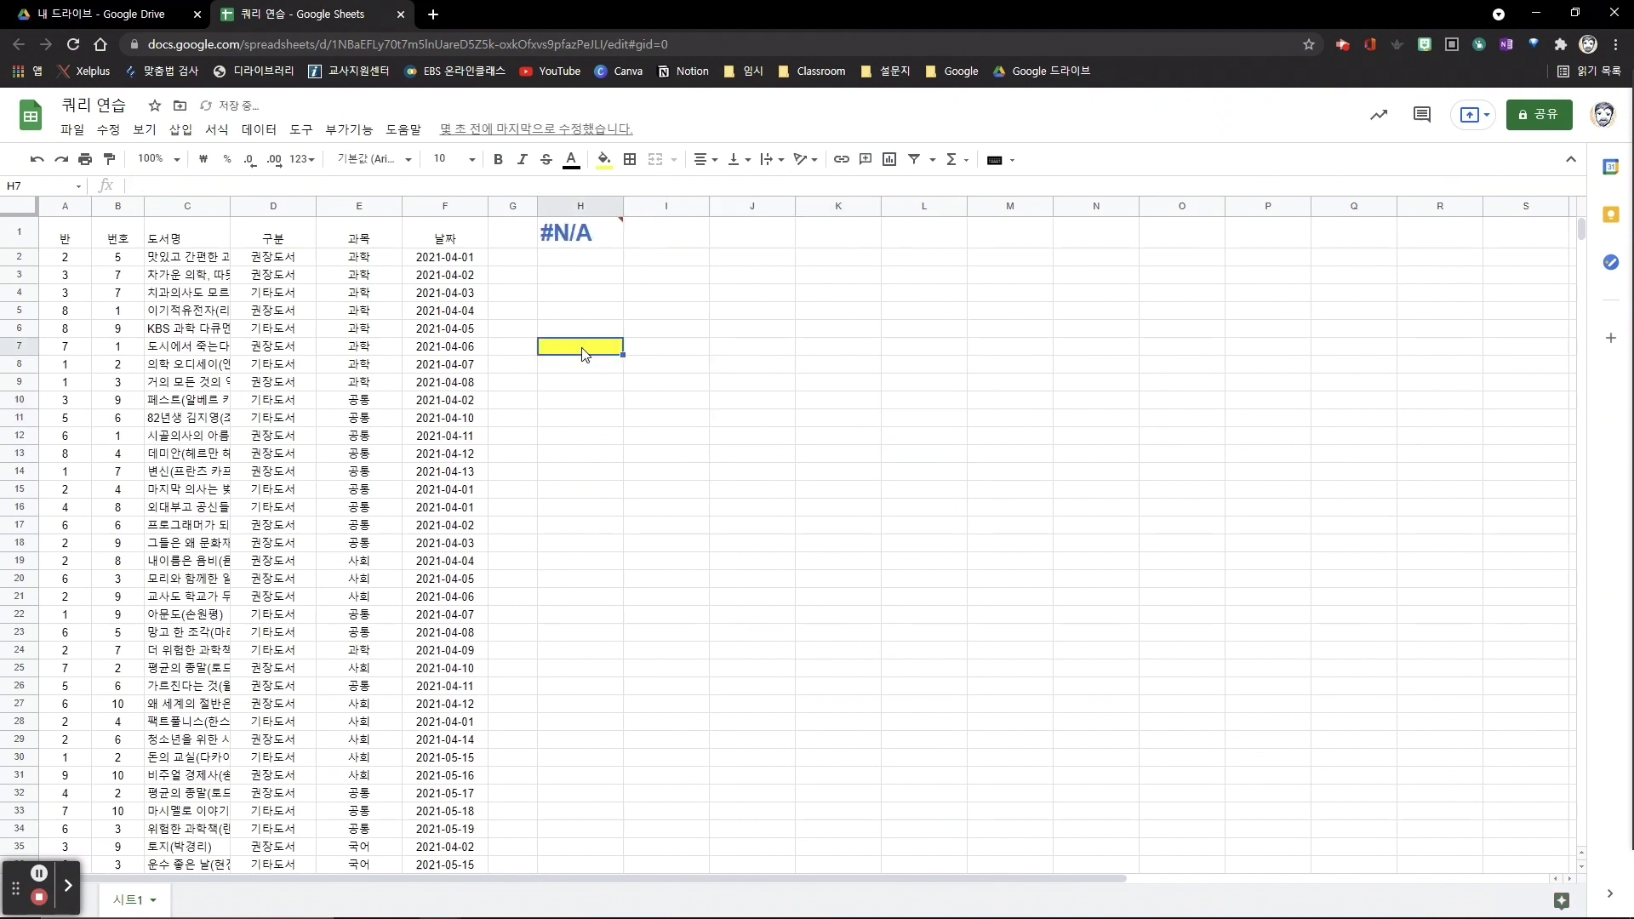
key(ctrl+z)
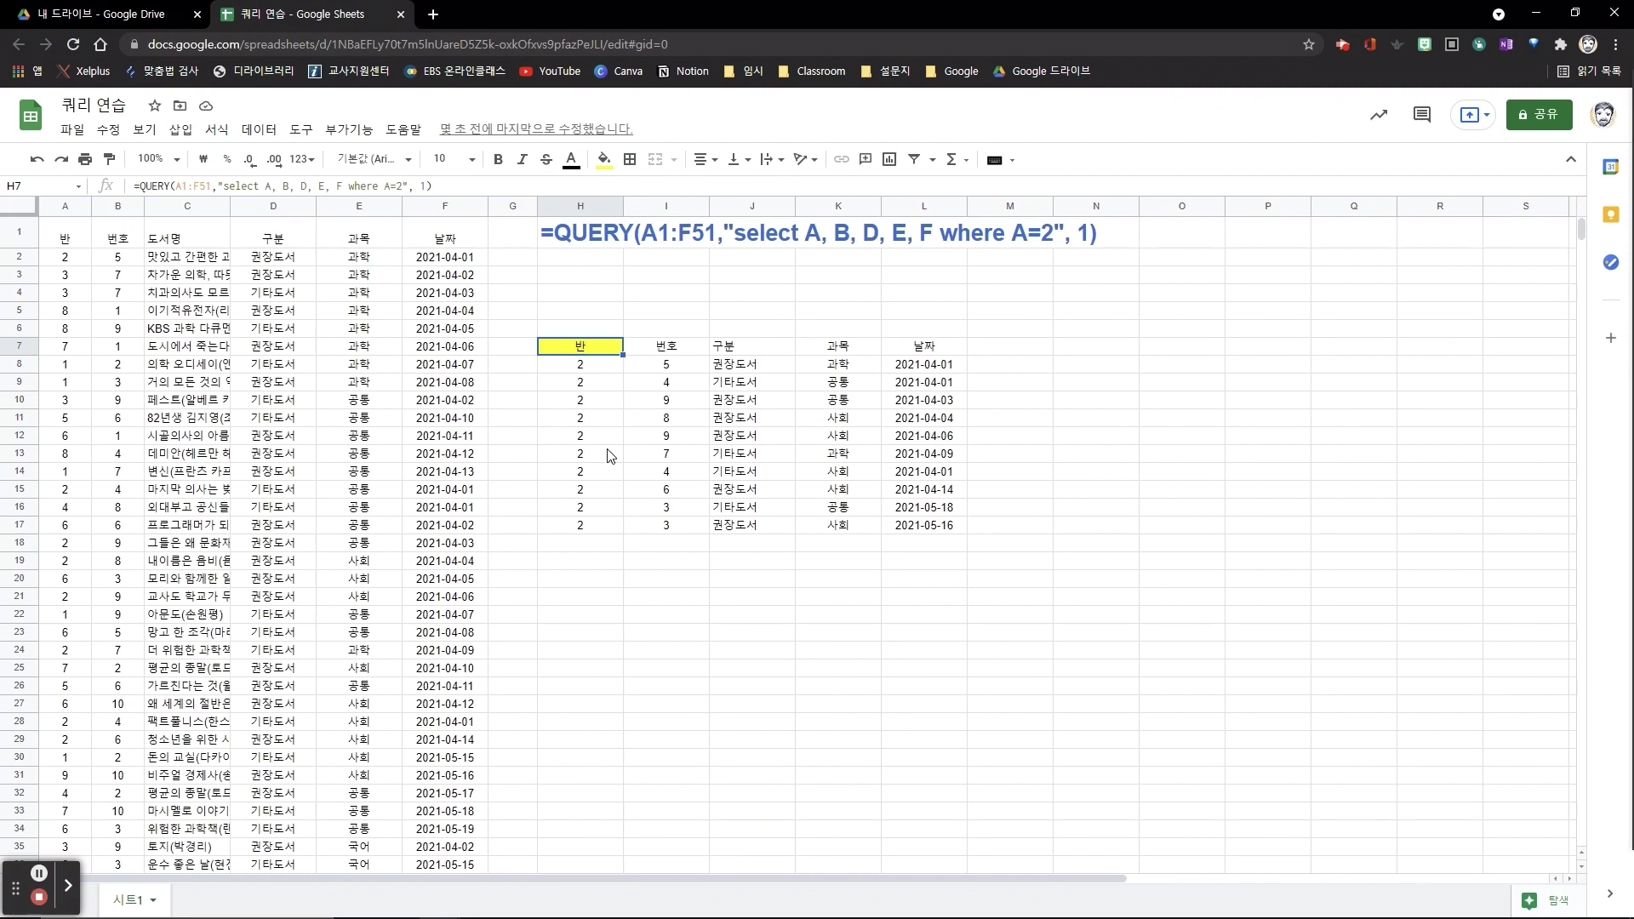
click(444, 205)
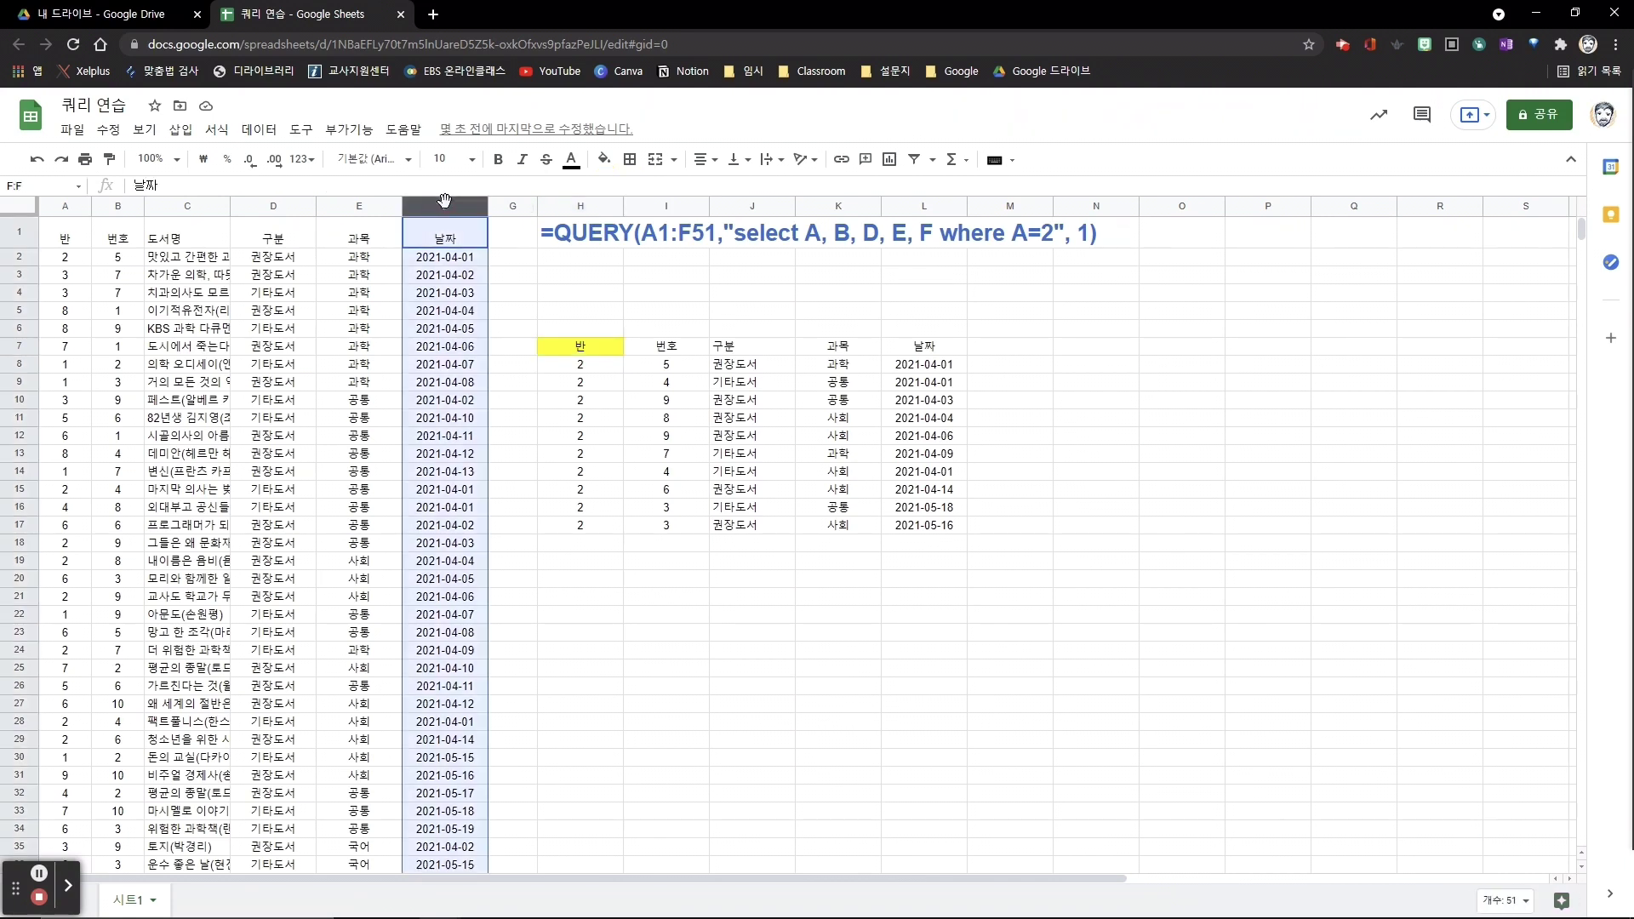
click(752, 470)
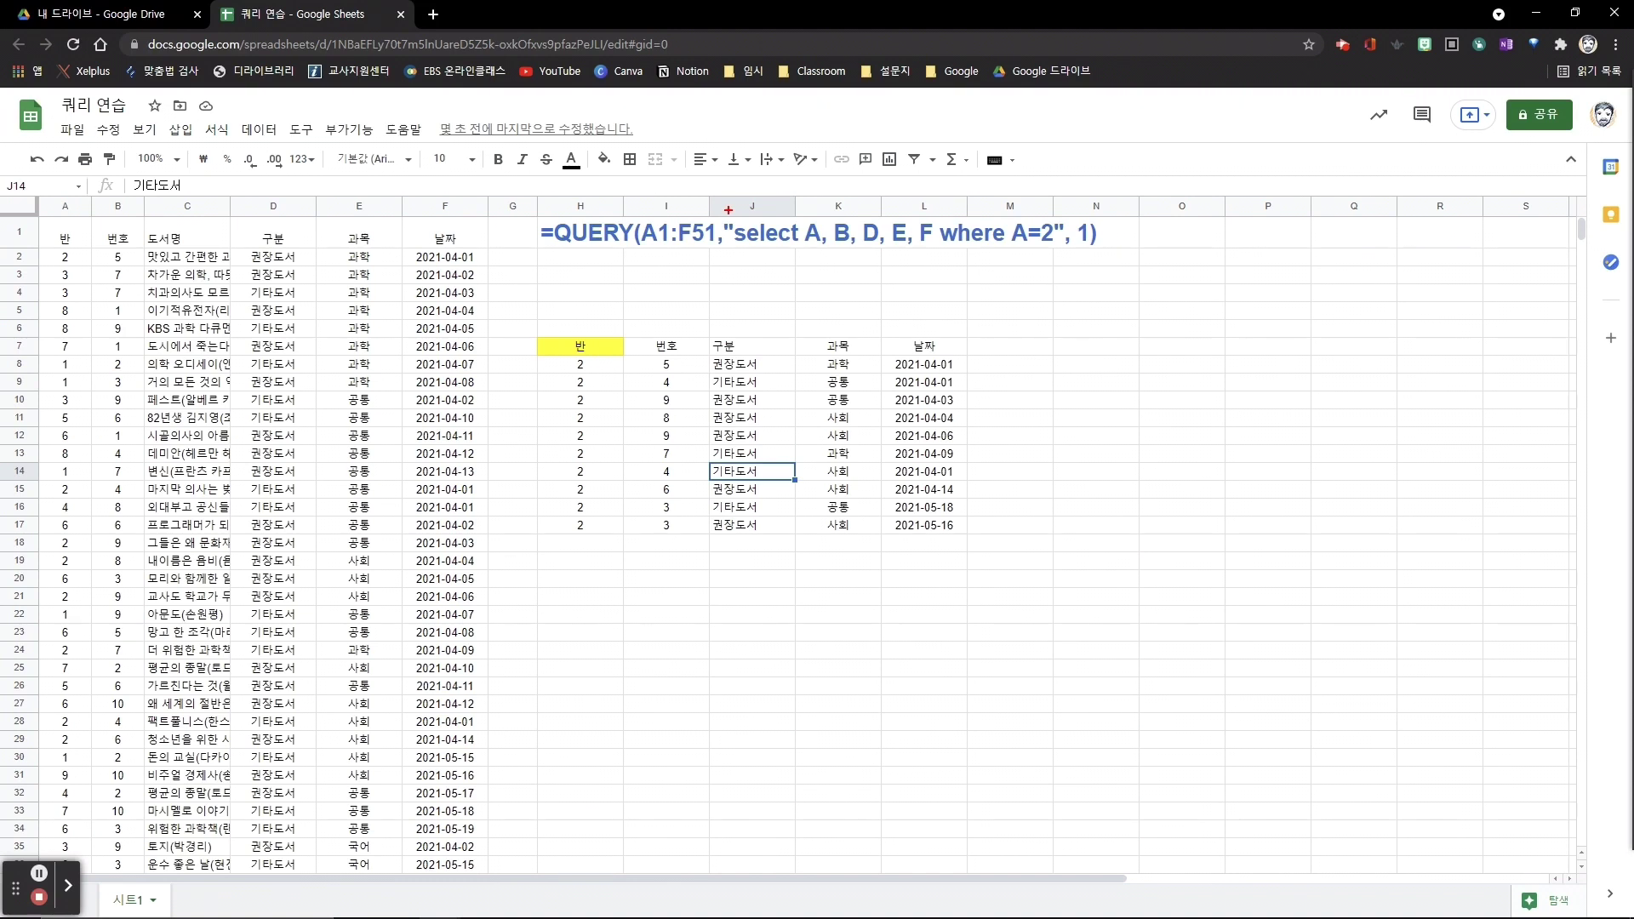
drag(727, 210, 950, 251)
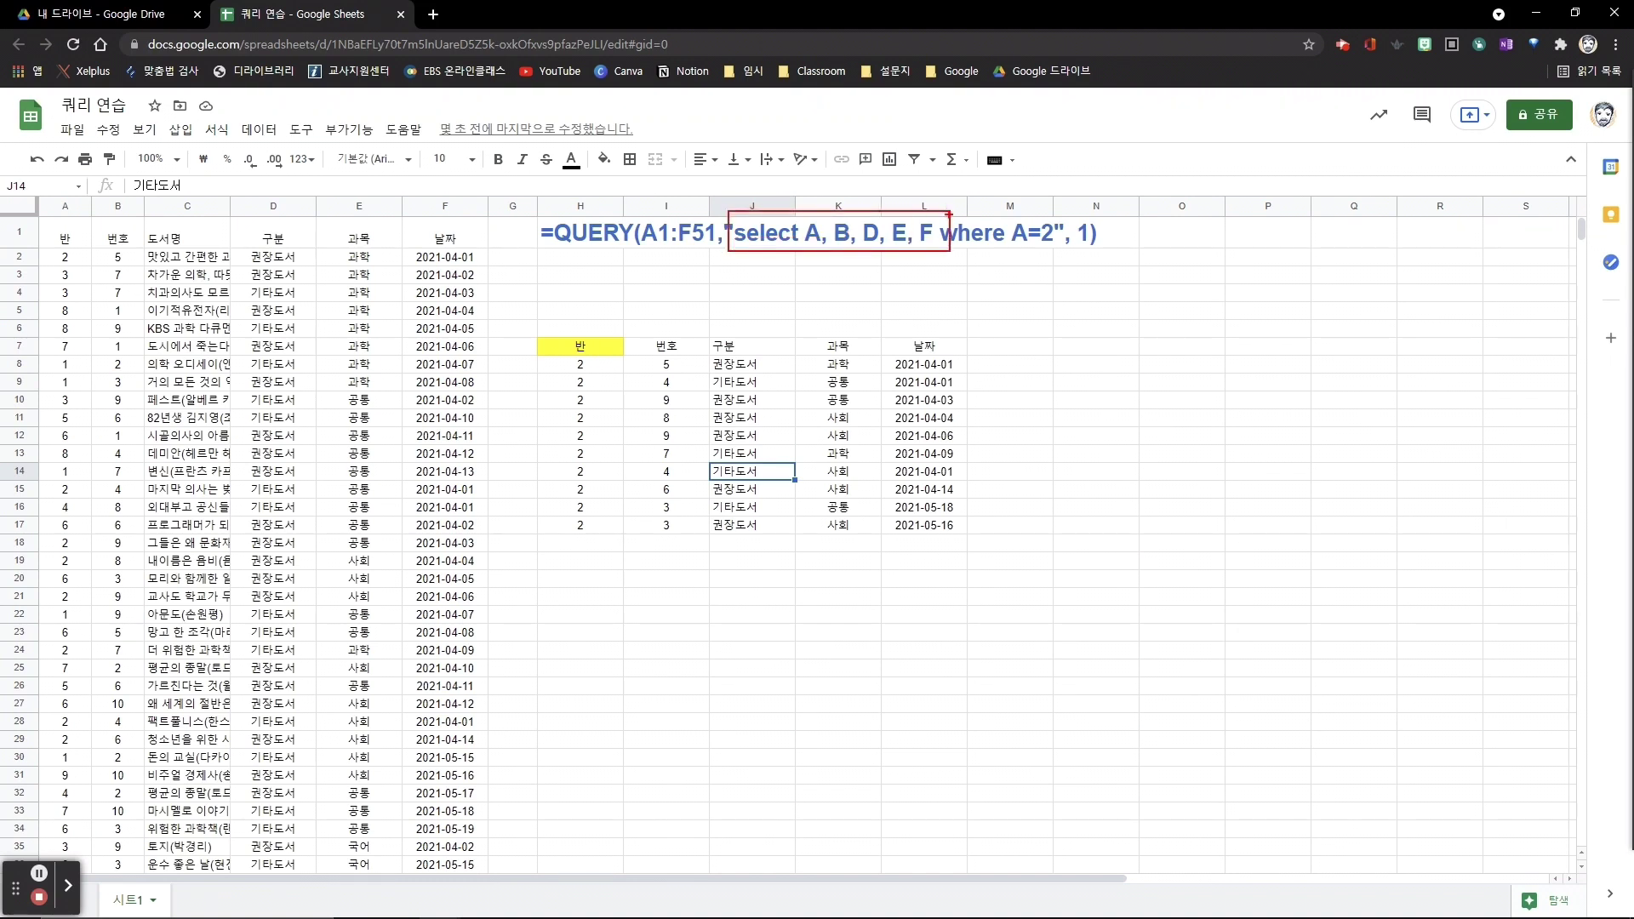
drag(950, 212, 1062, 249)
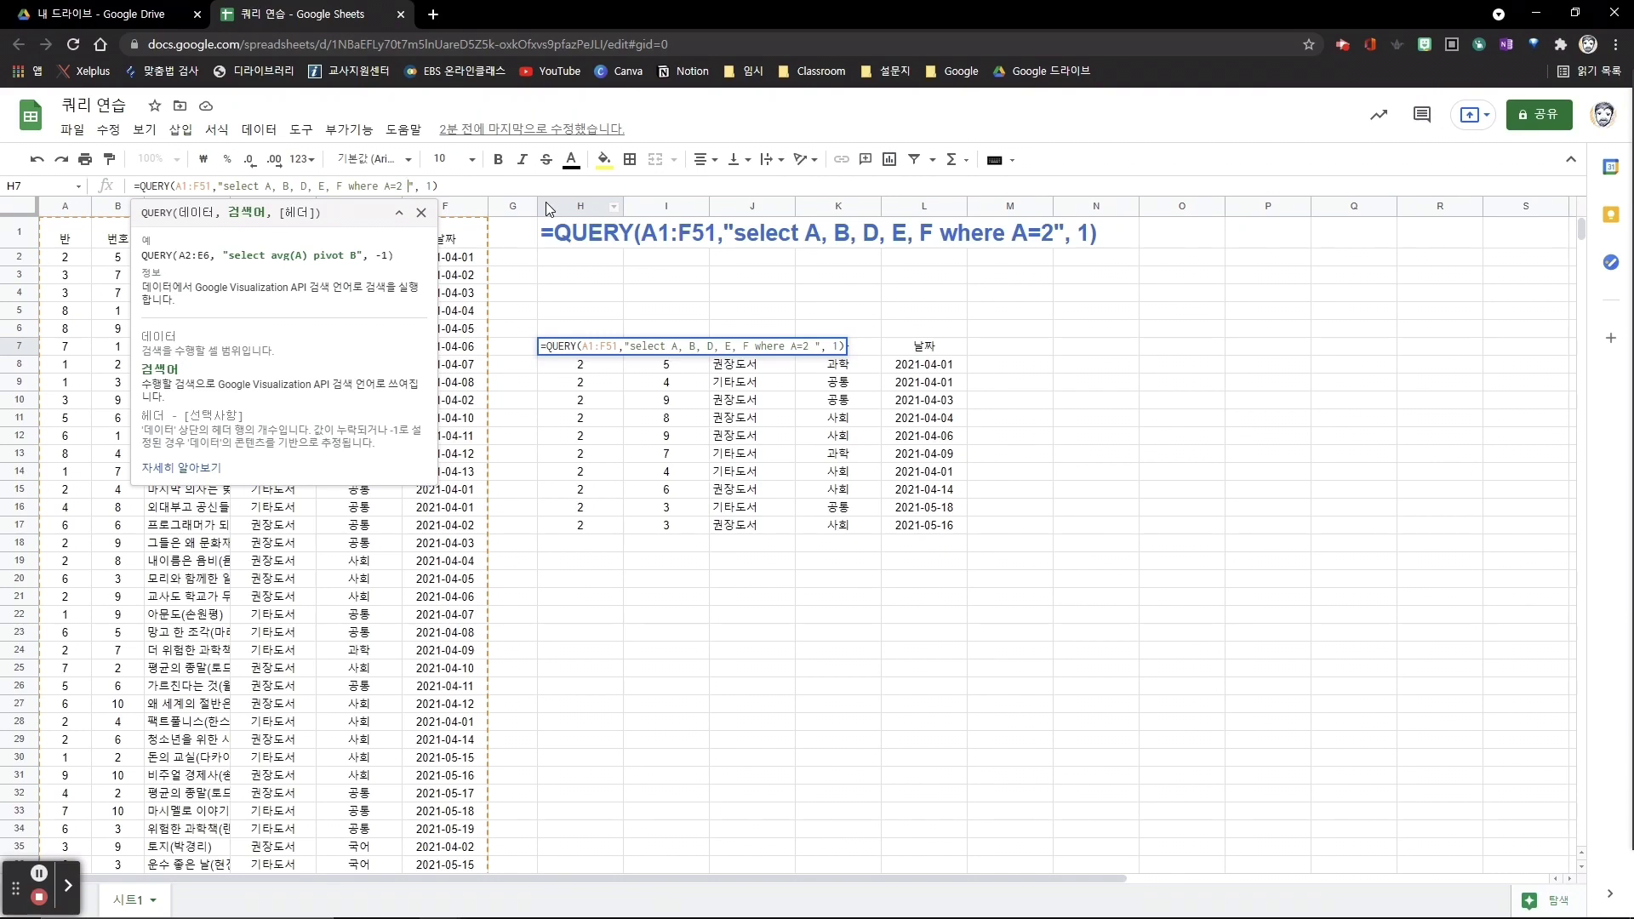
Step: Add the condition "and F=2021/4/1" to the end of the where clause in H7's QUERY formula
text(and )
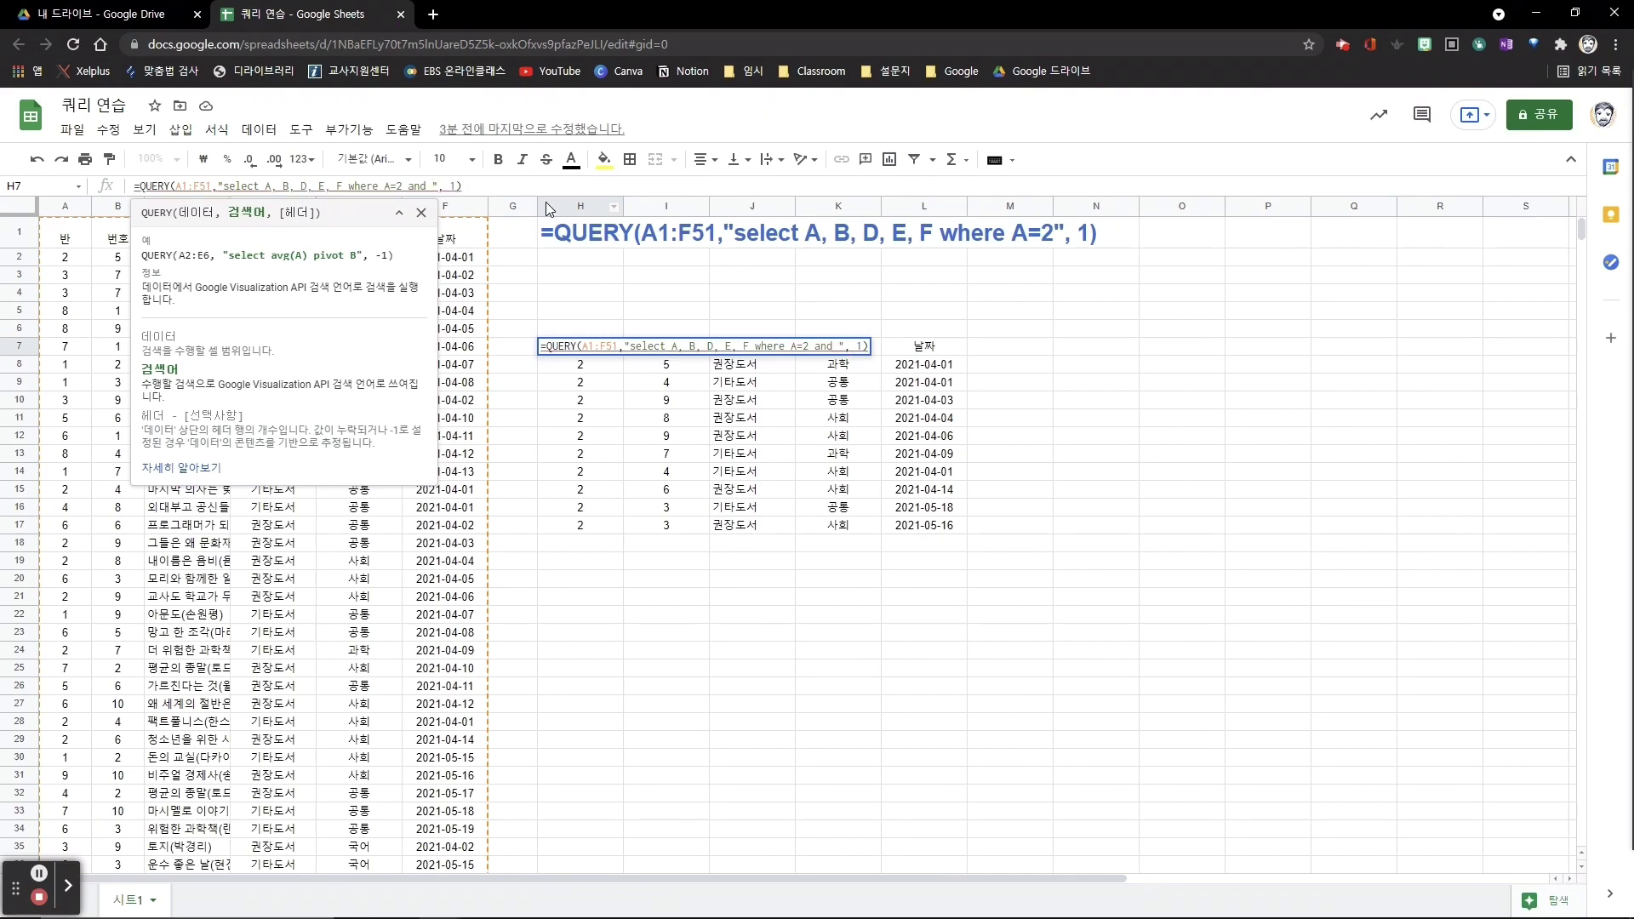
text(F=2021/4/1)
key(Return)
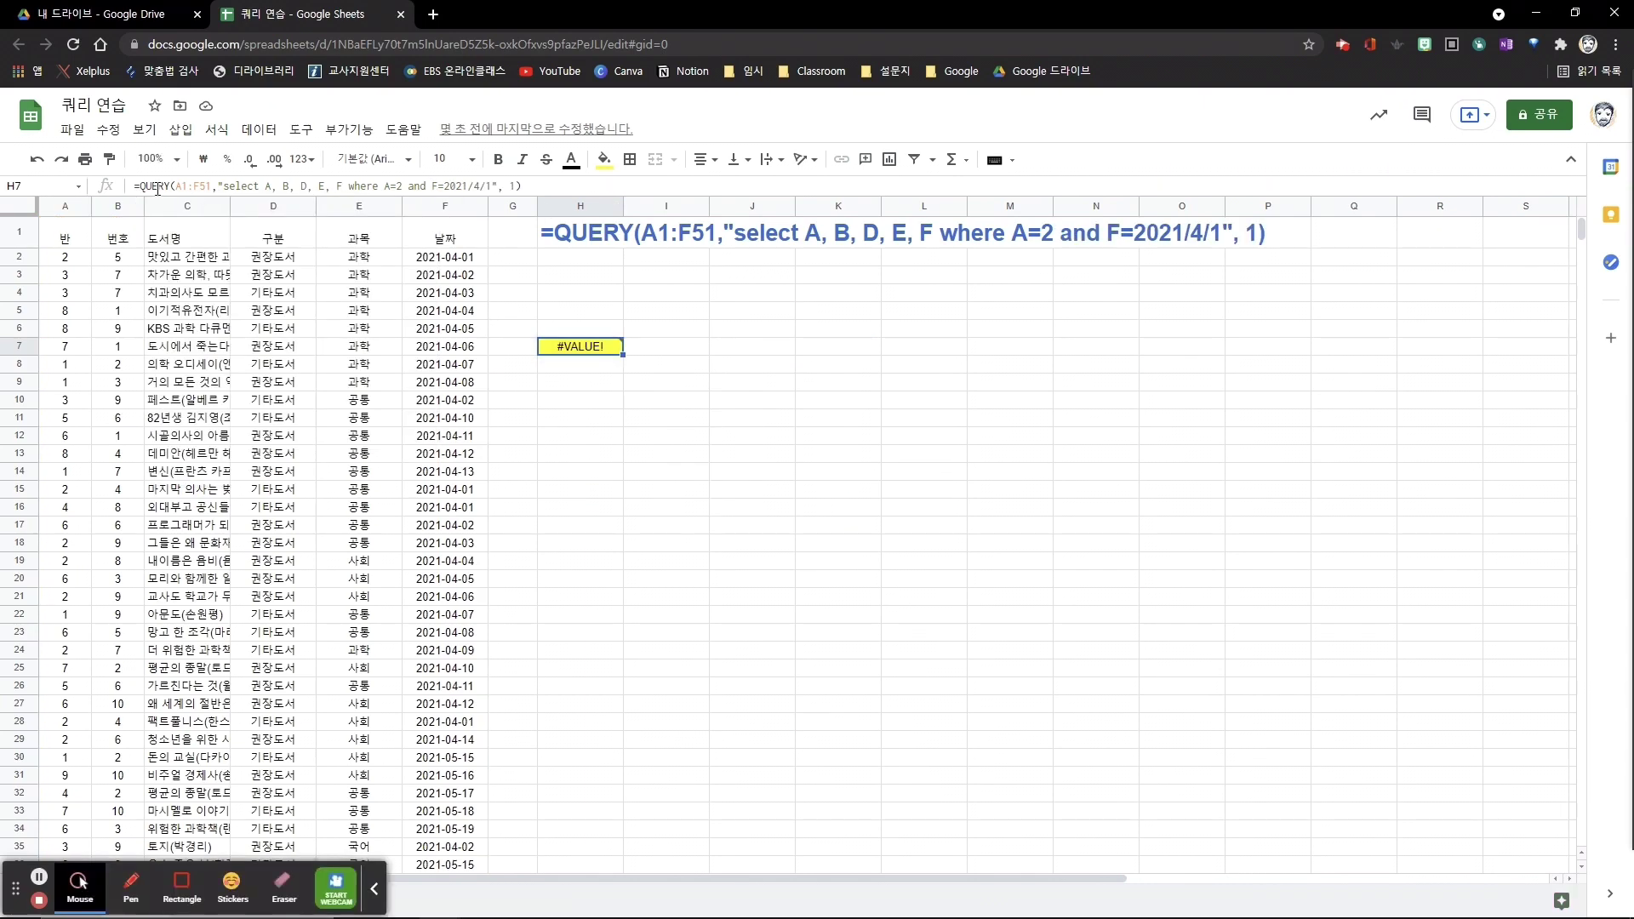
Step: Open the Query Language Reference from the QUERY function's help and translate the page into Korean
click(157, 189)
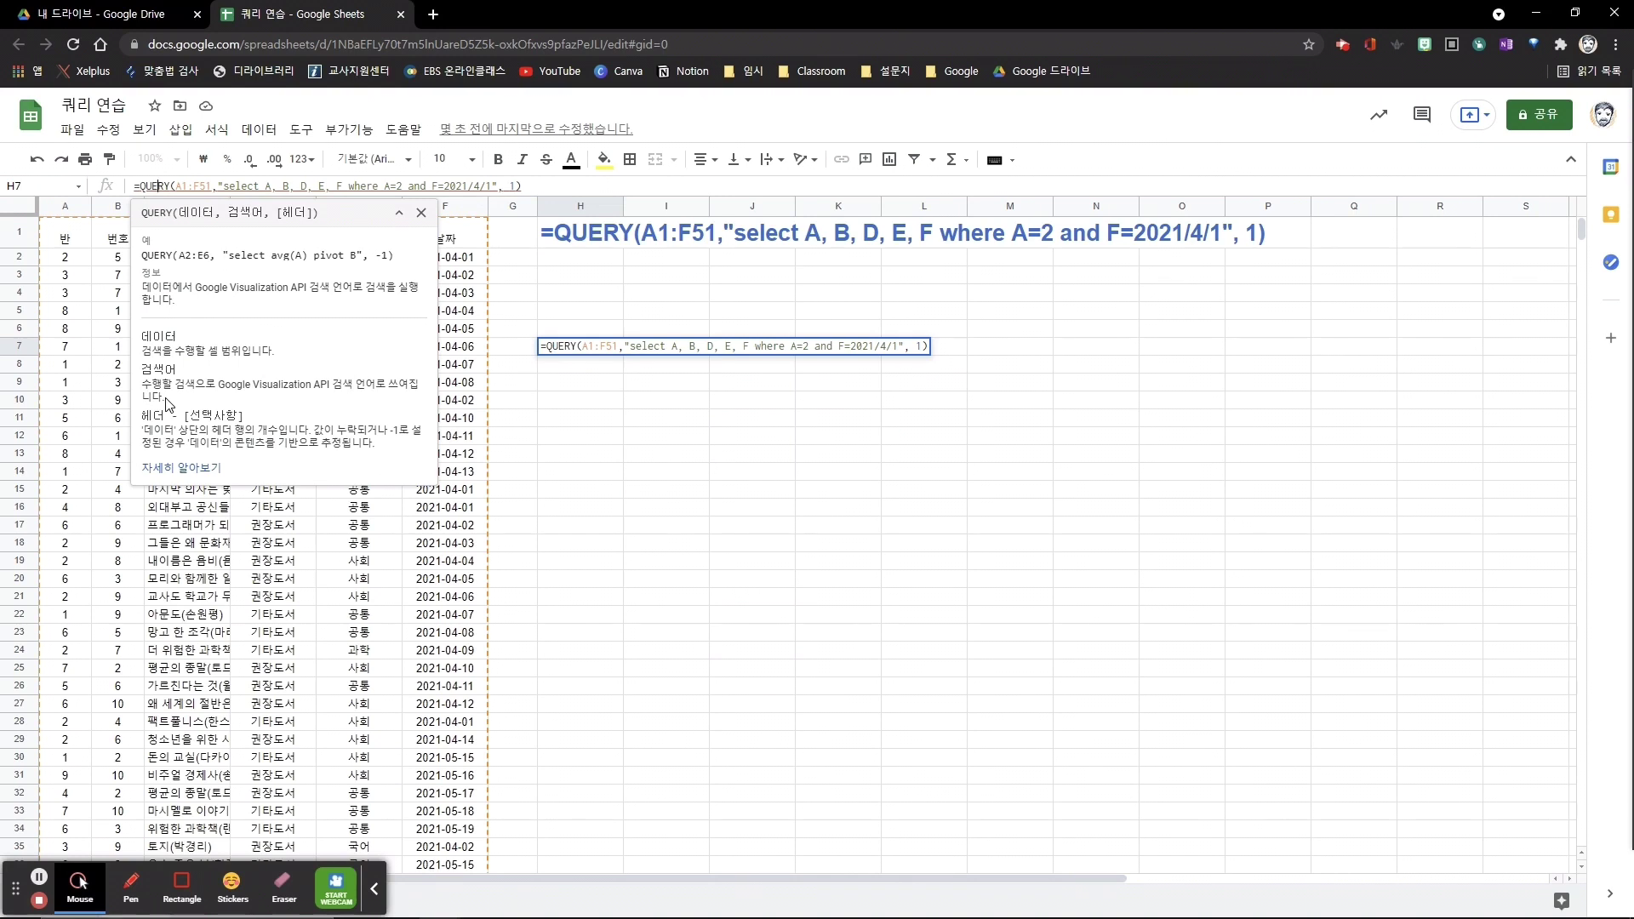
click(176, 470)
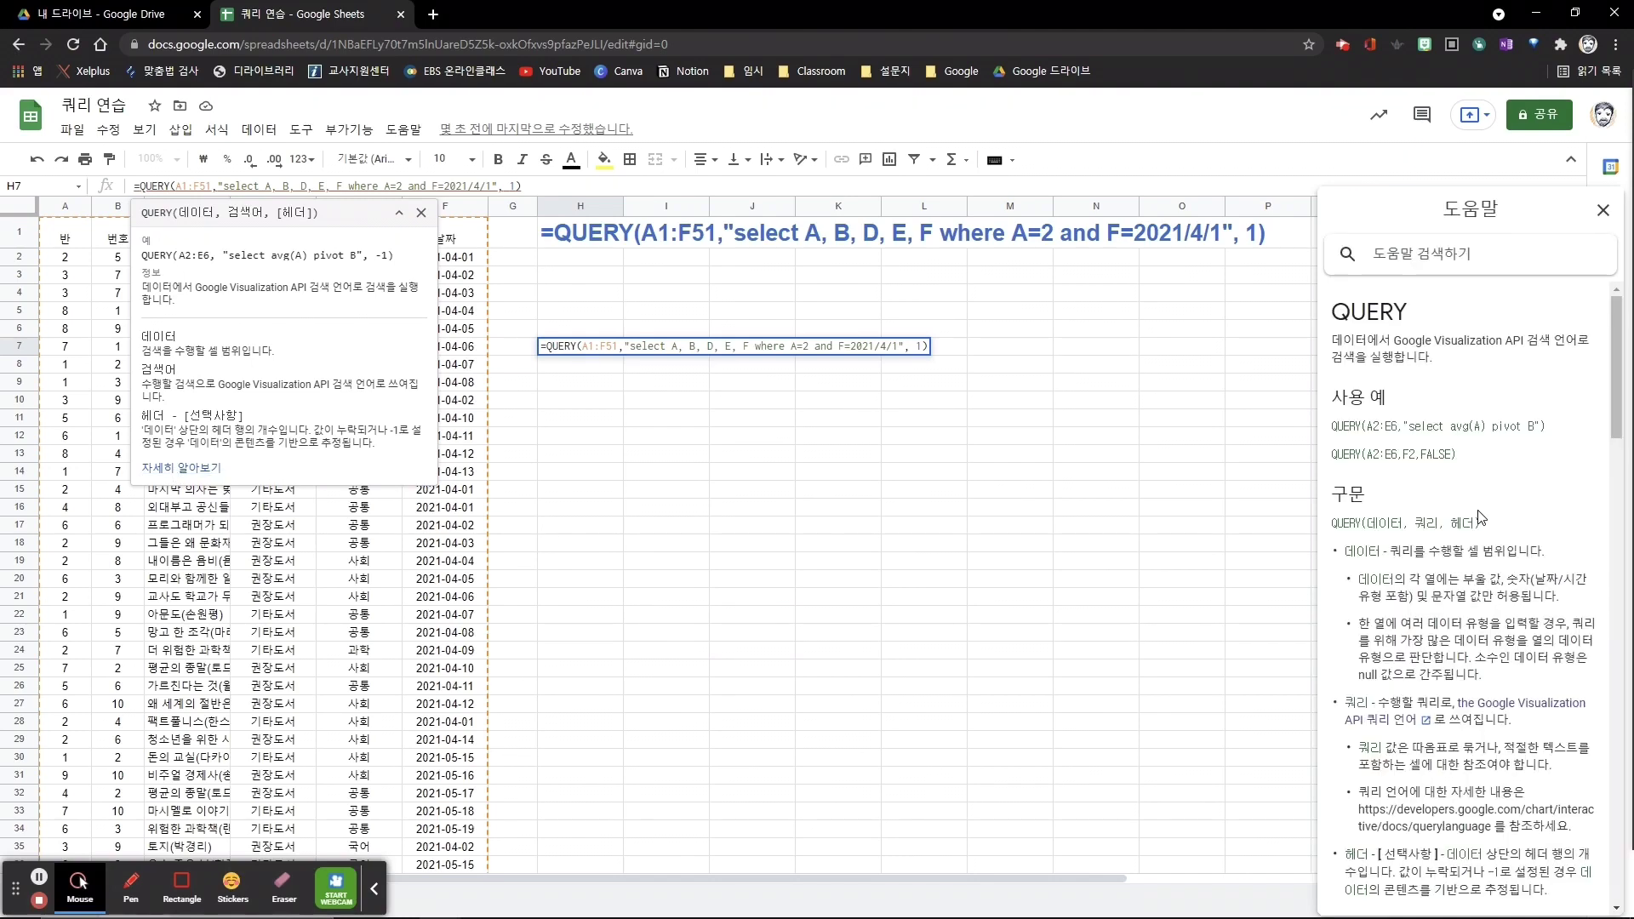
mouse_move(1467, 778)
mouse_down()
mouse_move(1366, 659)
mouse_move(1527, 706)
mouse_up()
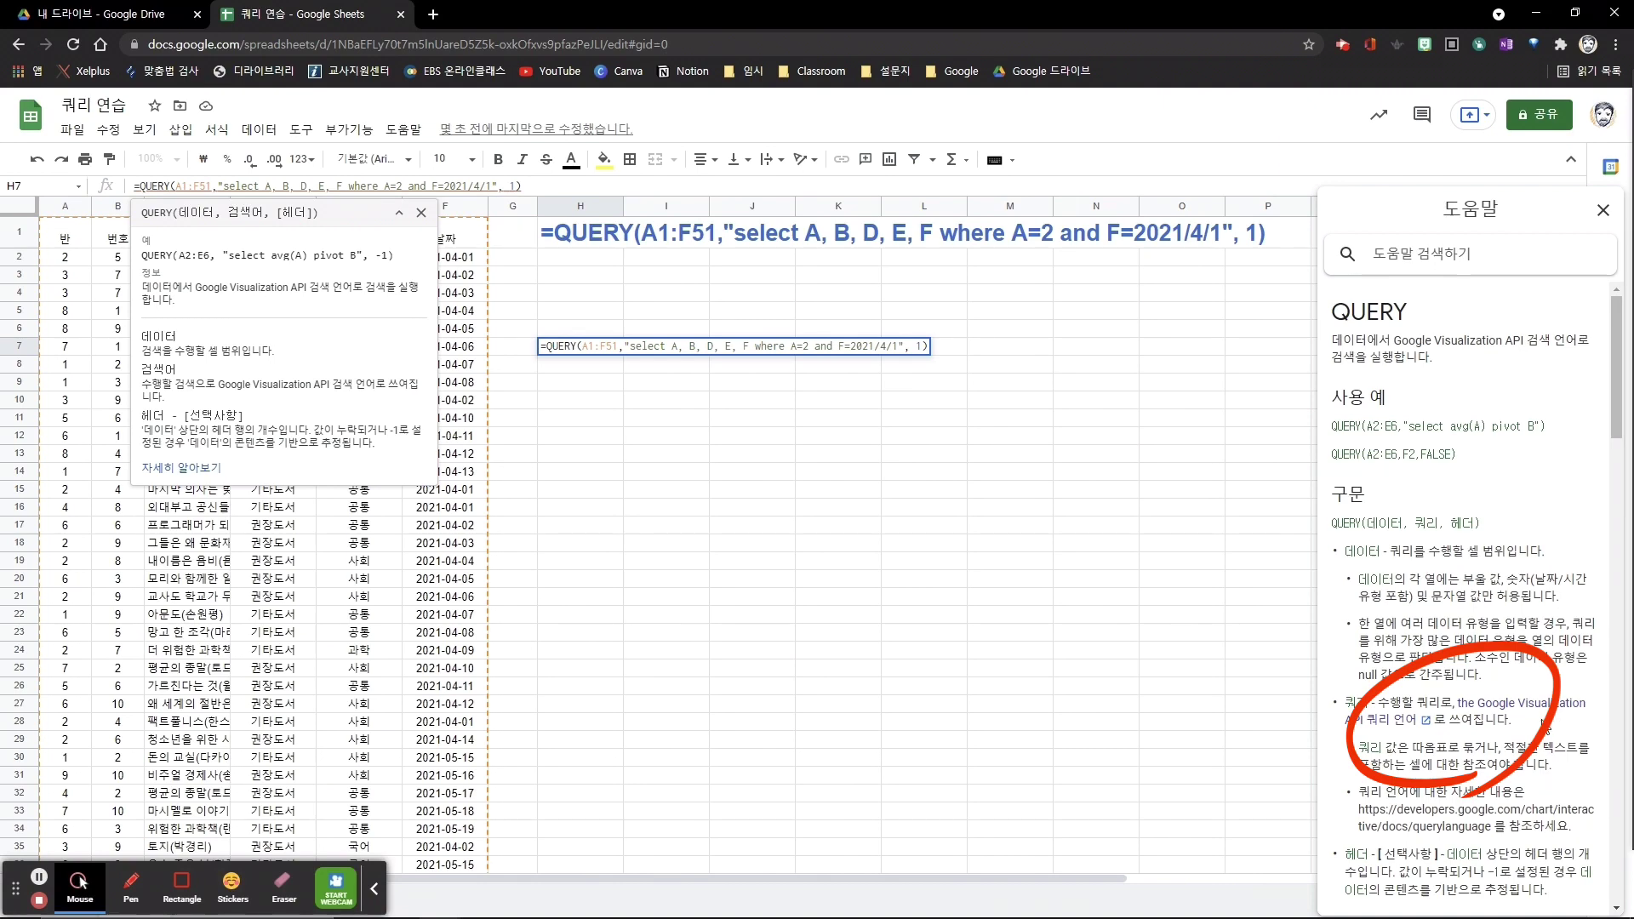
click(1542, 713)
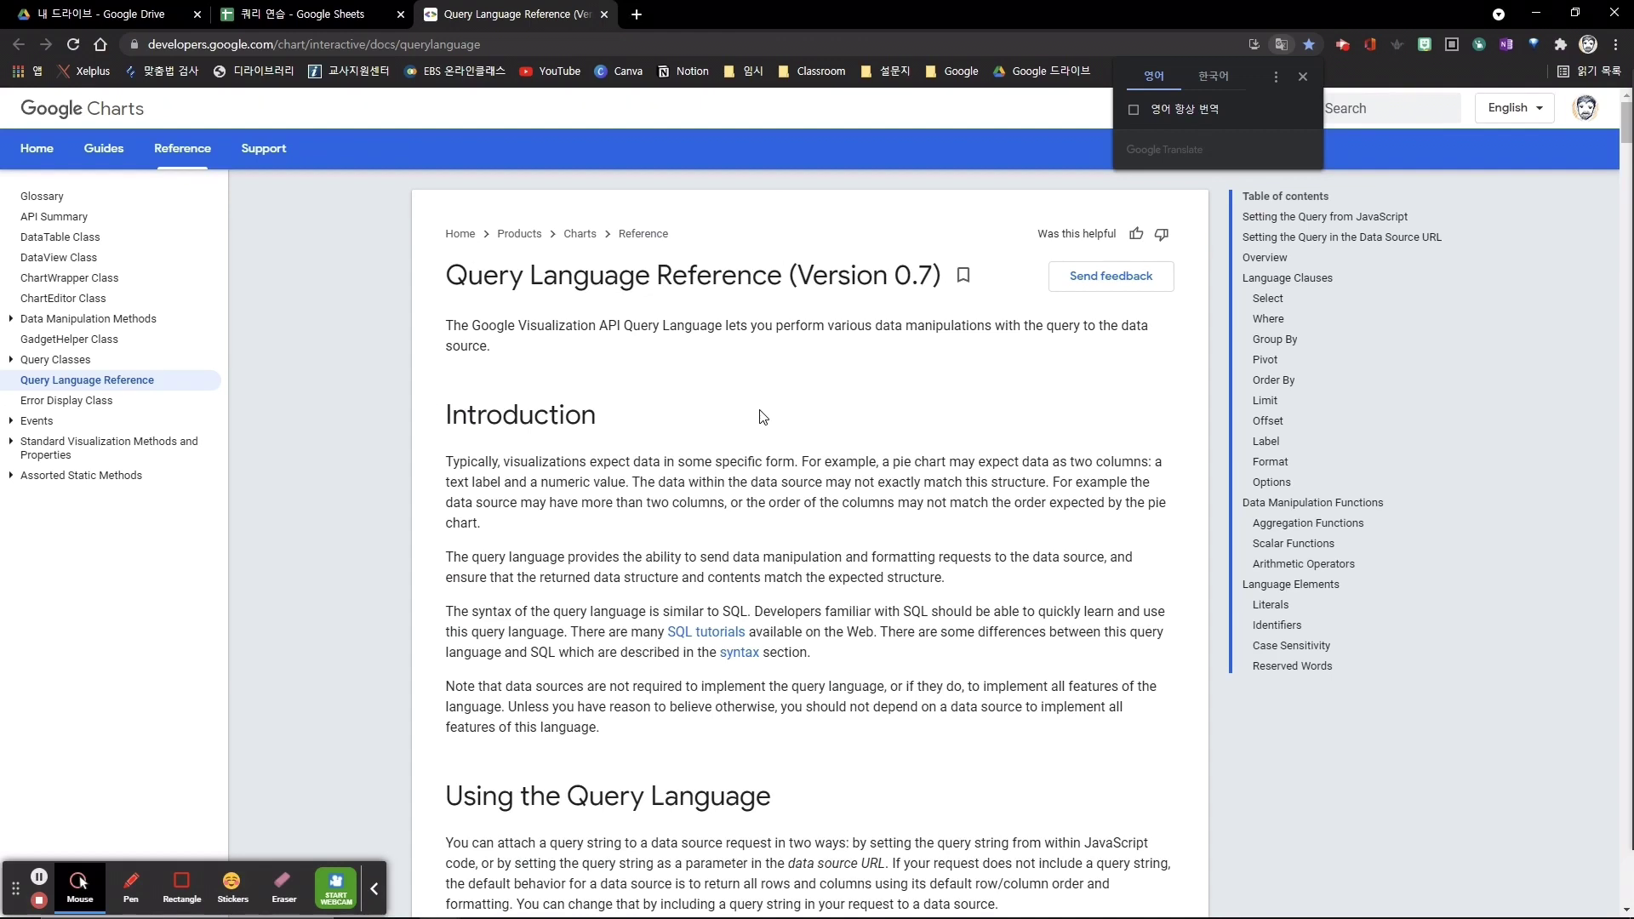
click(1218, 78)
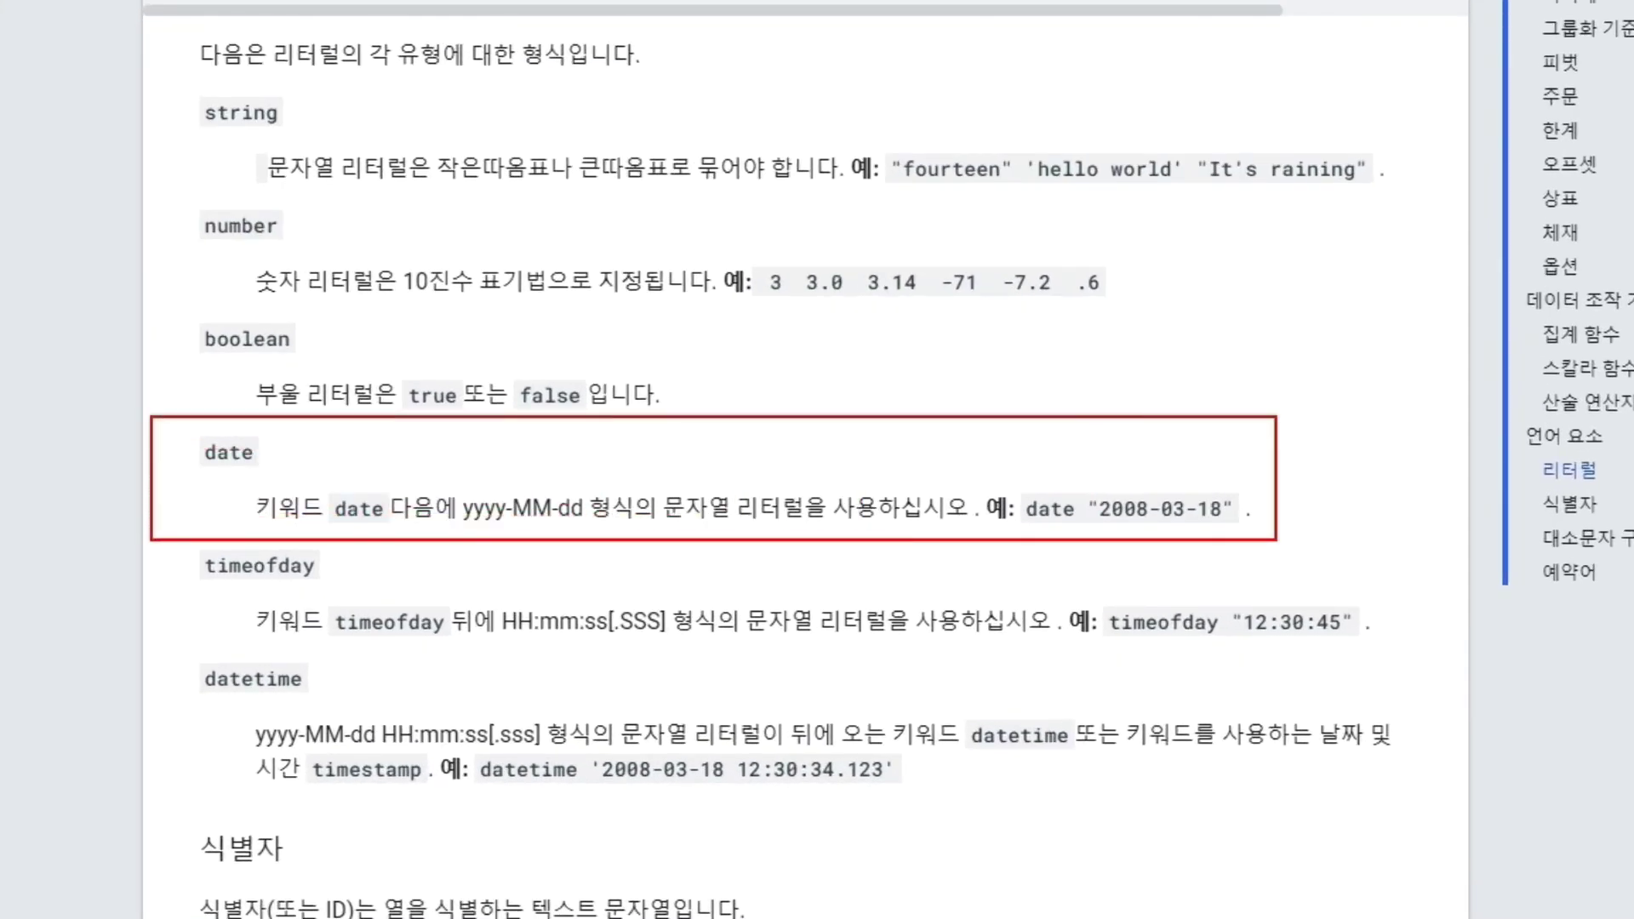
Step: Examine the date literal syntax and its example in the reference's literals section
drag(175, 423, 298, 469)
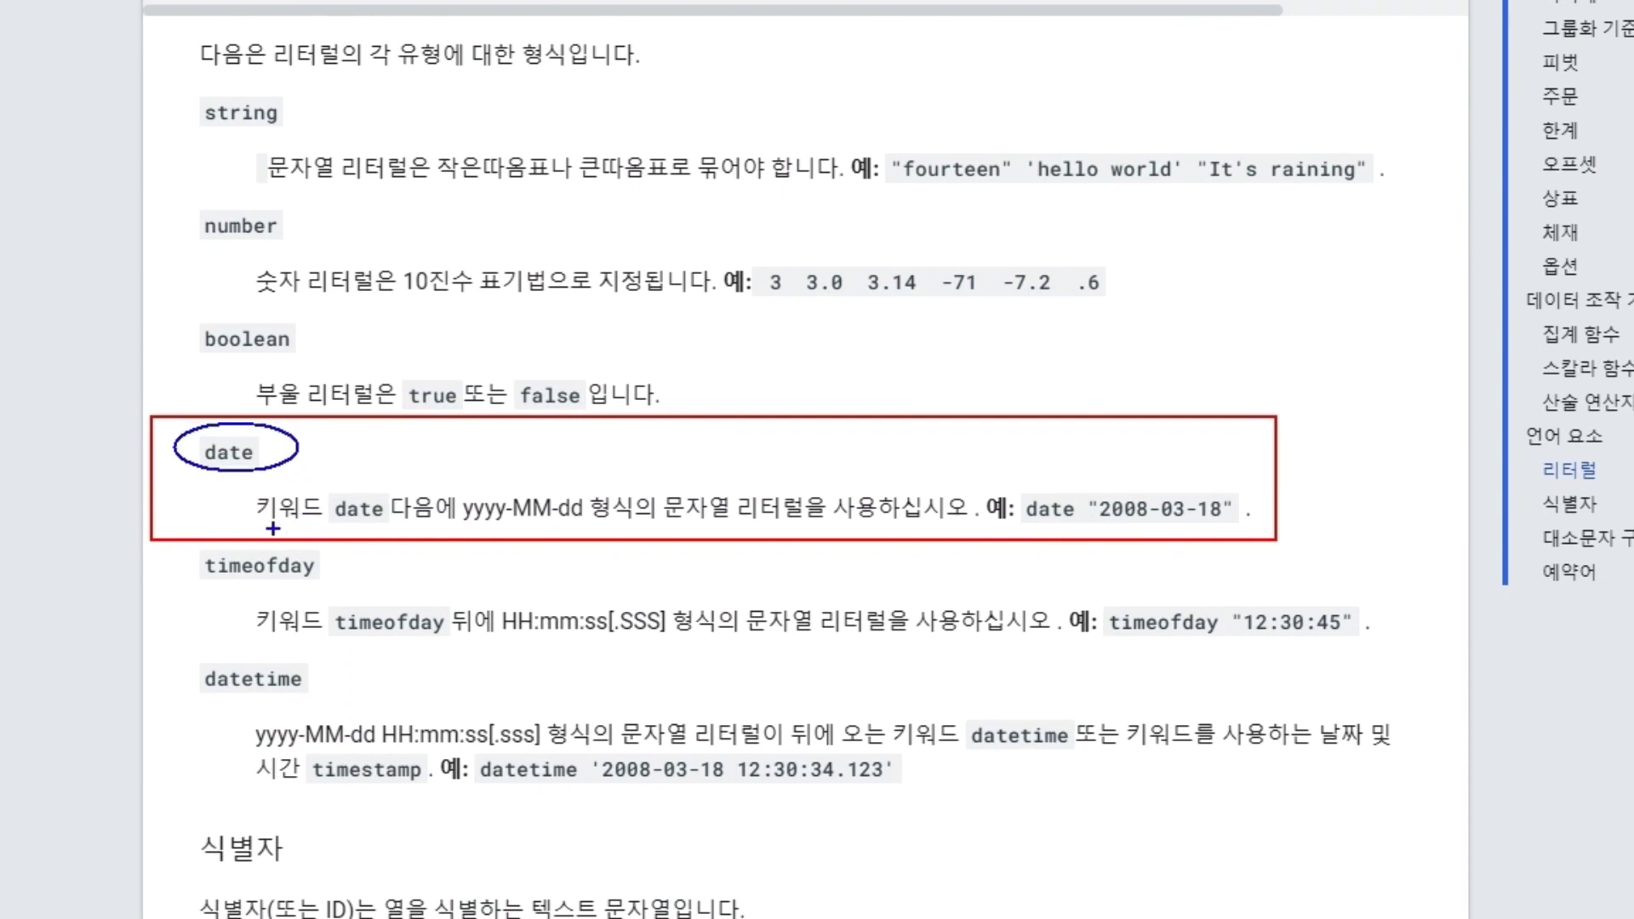
drag(251, 528, 568, 529)
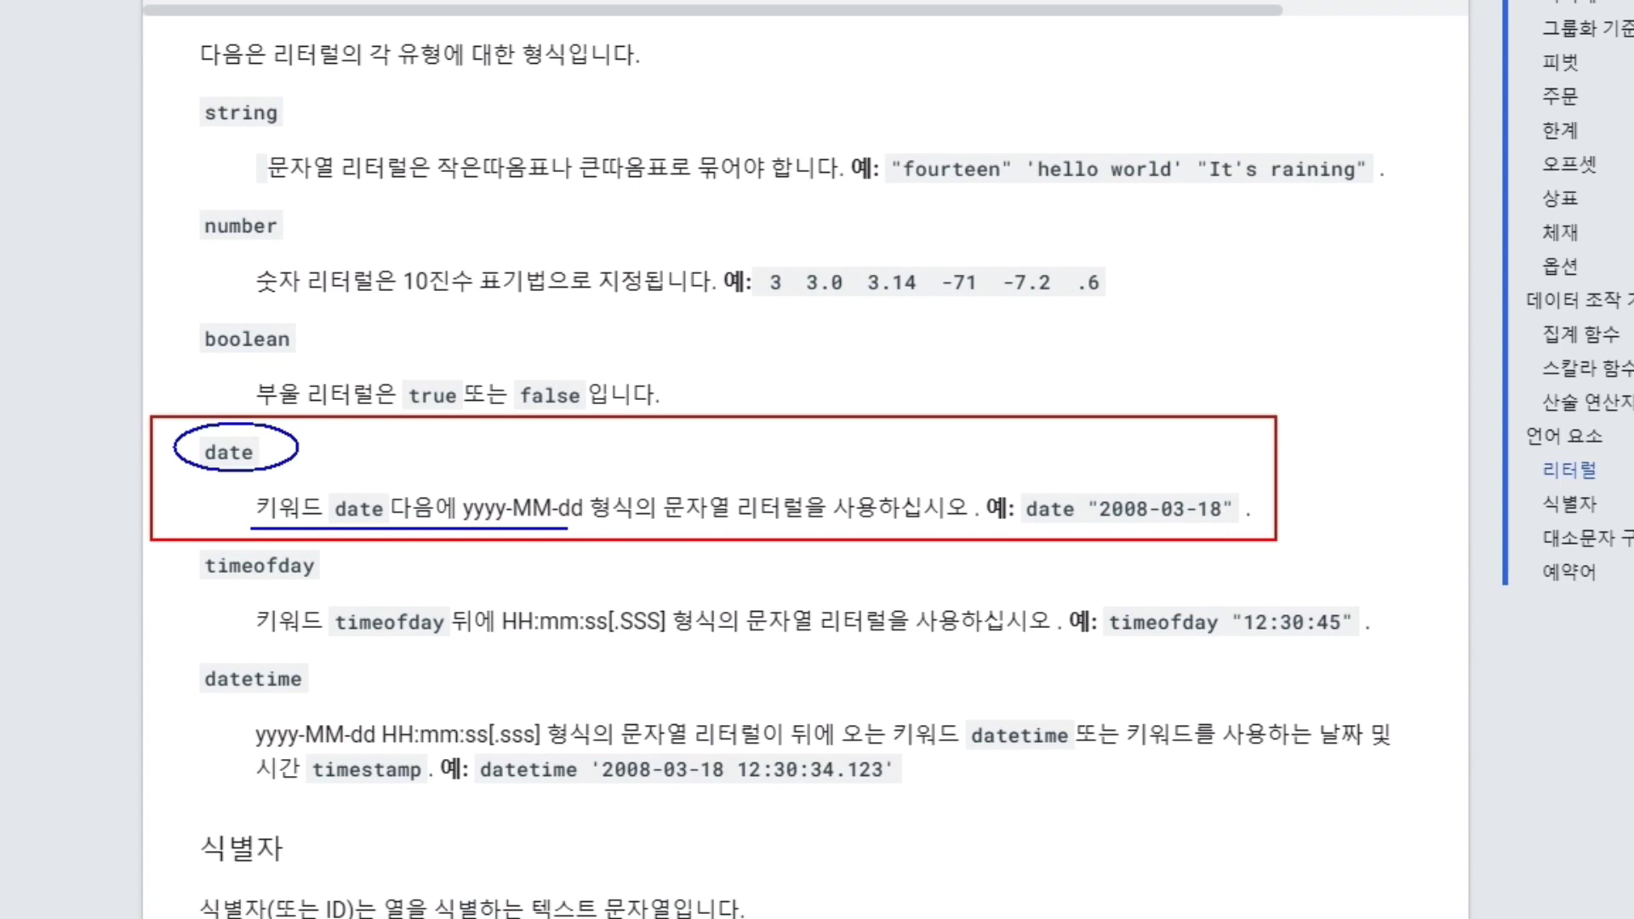
drag(567, 528, 1245, 530)
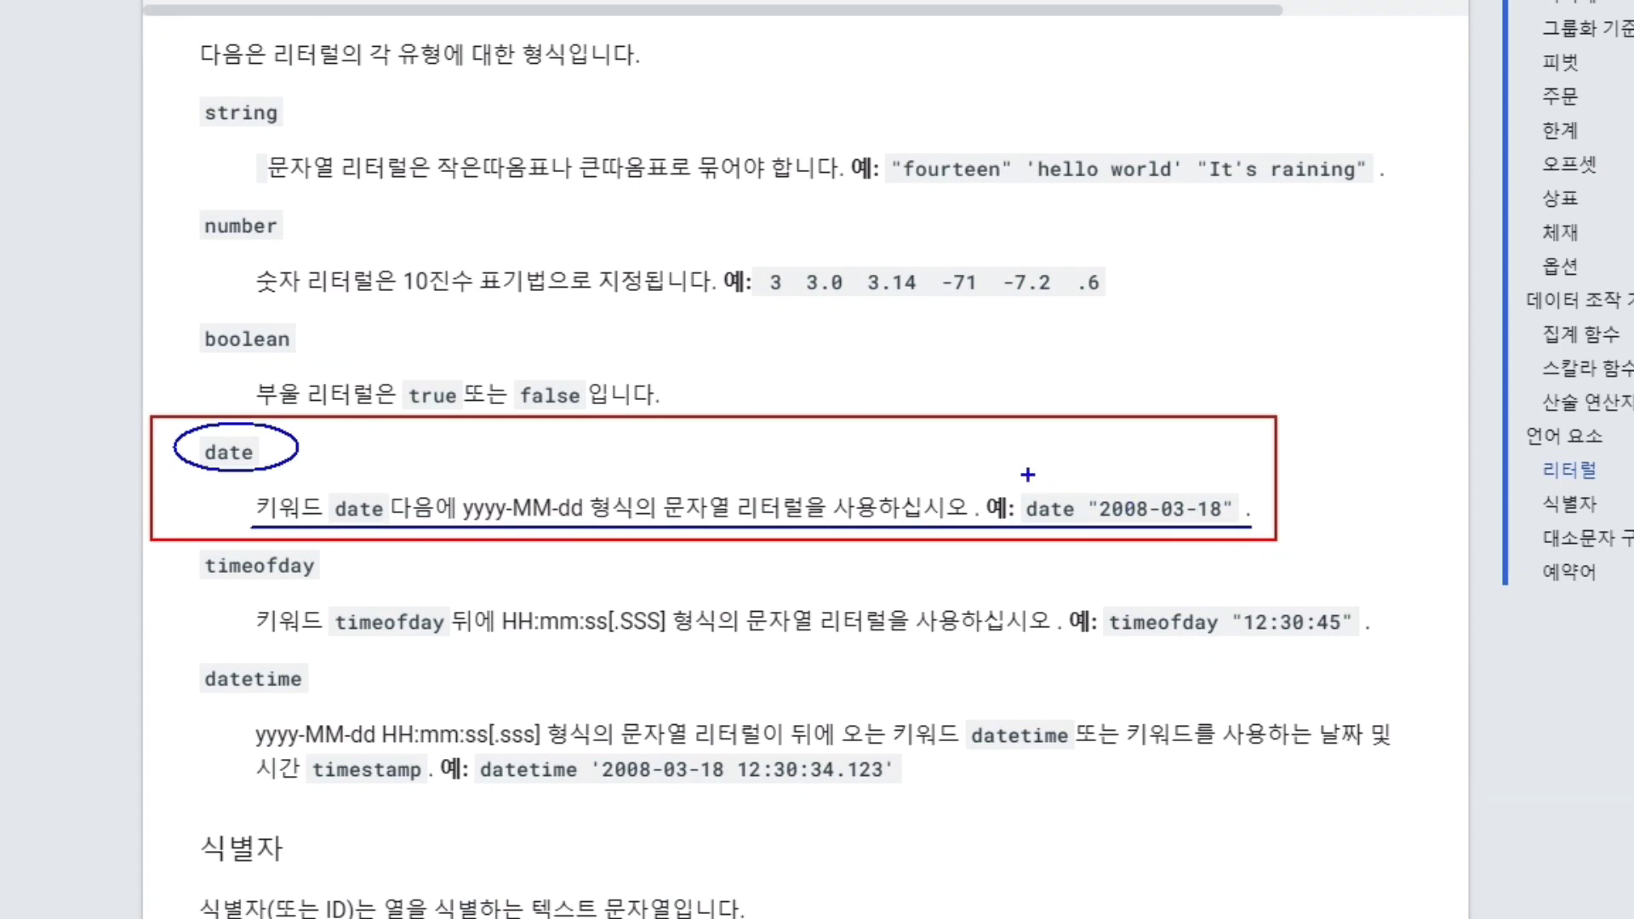
mouse_move(1025, 478)
mouse_down()
mouse_move(1034, 492)
mouse_move(1048, 468)
mouse_up()
drag(1082, 486, 1256, 533)
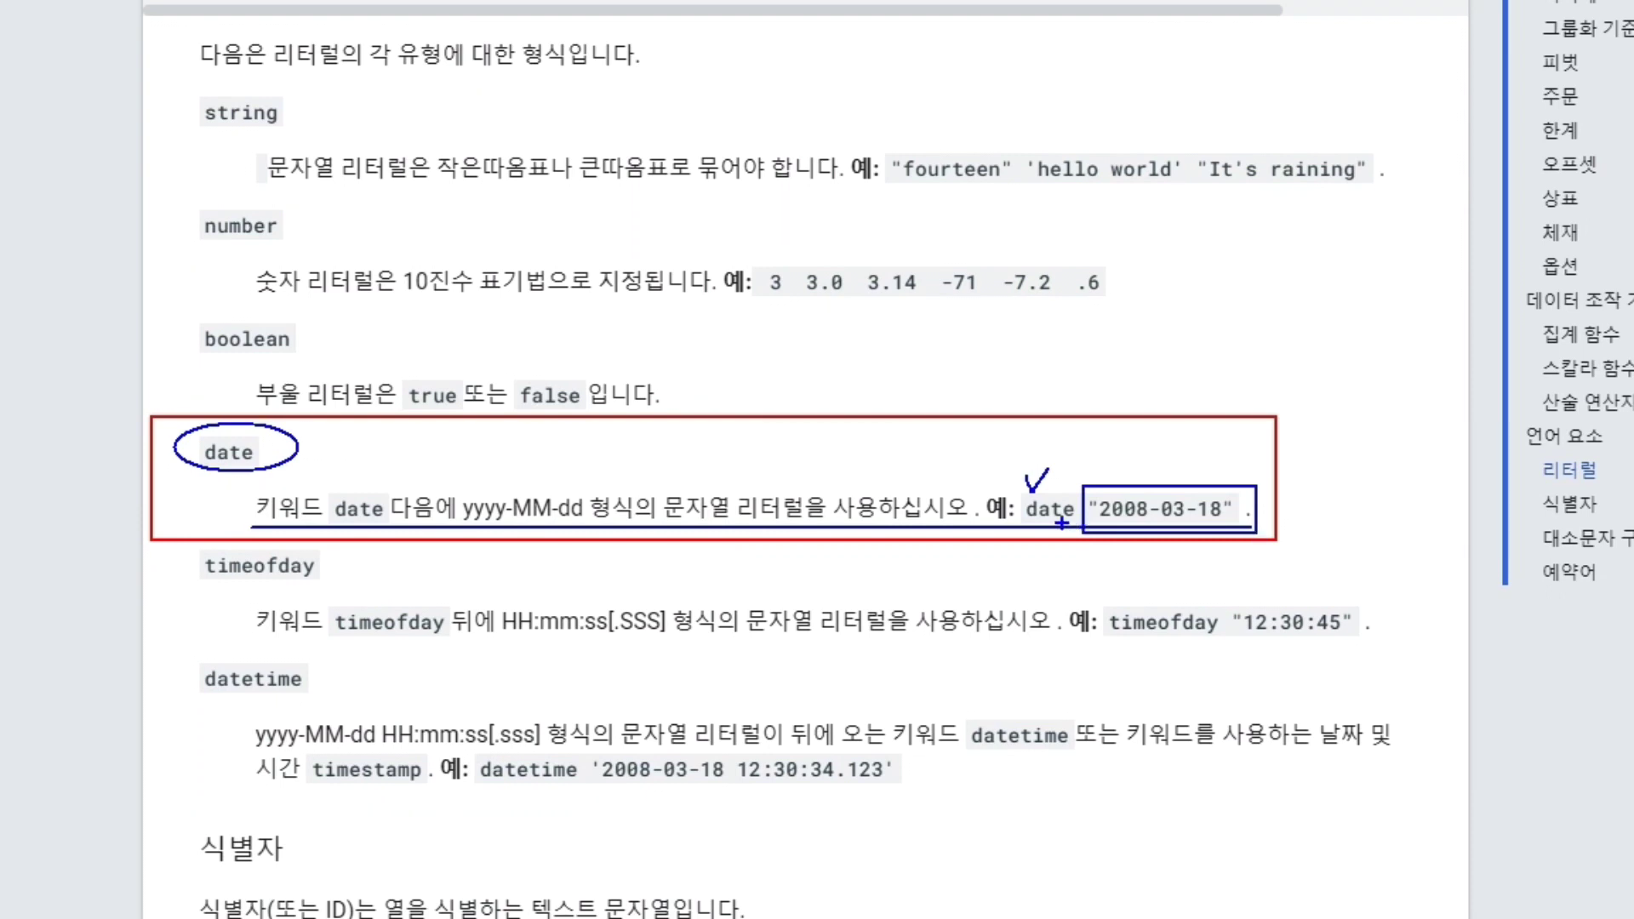
mouse_move(1062, 523)
mouse_down()
mouse_move(1017, 515)
mouse_move(1051, 470)
mouse_move(1064, 532)
mouse_up()
mouse_move(1082, 476)
mouse_down()
mouse_move(1251, 545)
mouse_move(1094, 490)
mouse_move(1094, 532)
mouse_up()
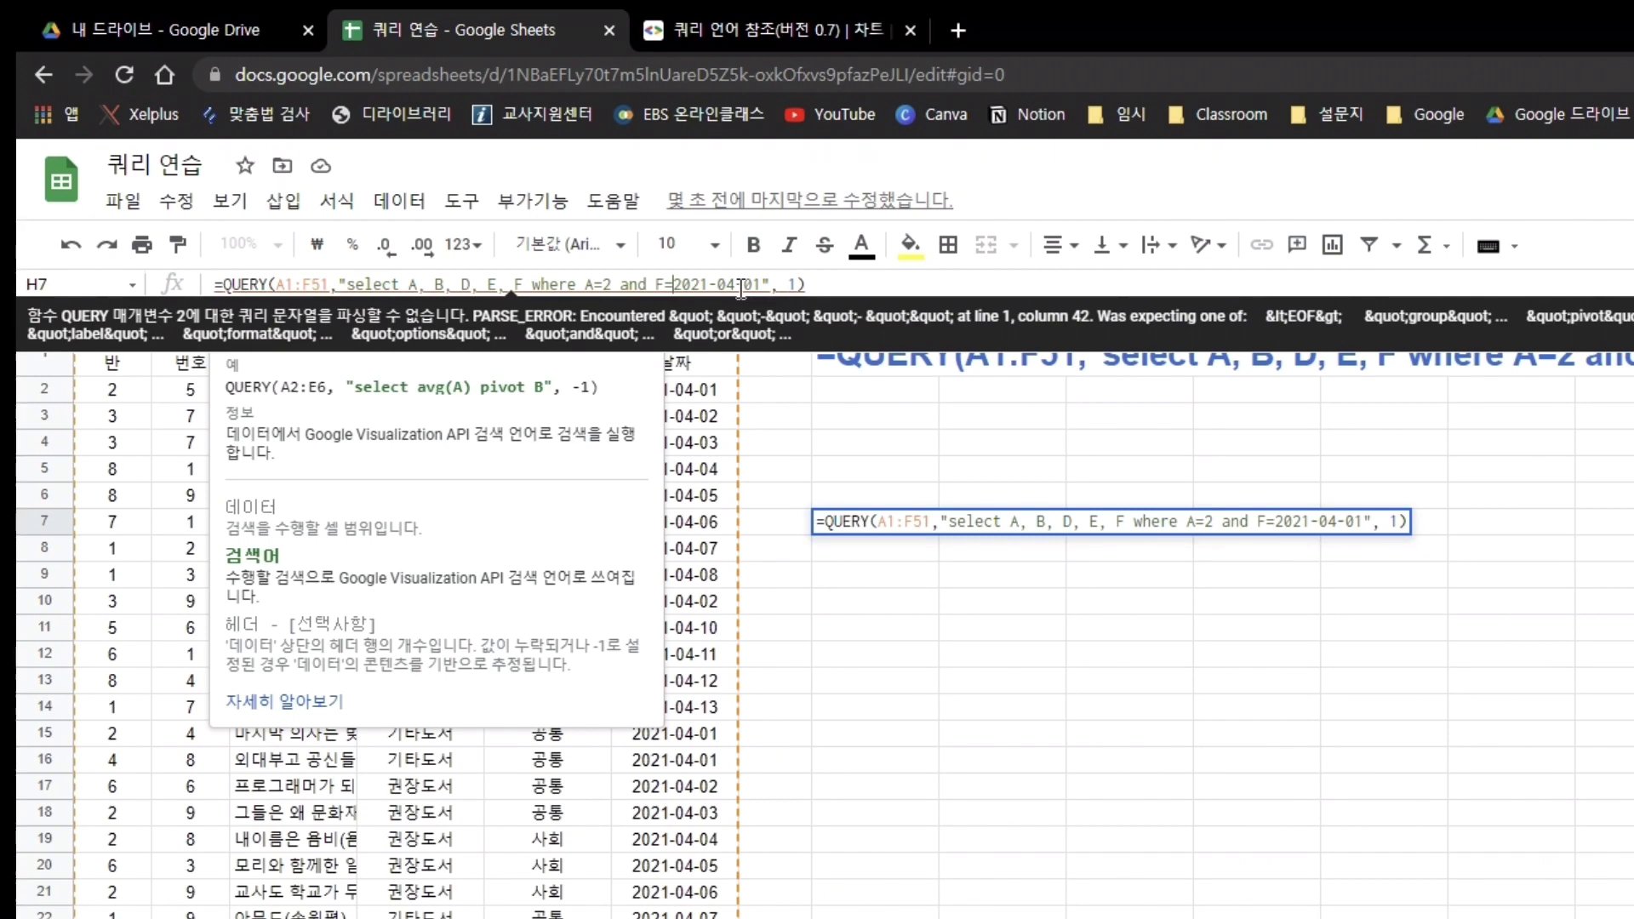
Step: Rewrite the date condition in H7's QUERY formula as the date literal F=date '2021-04-01'
text(date)
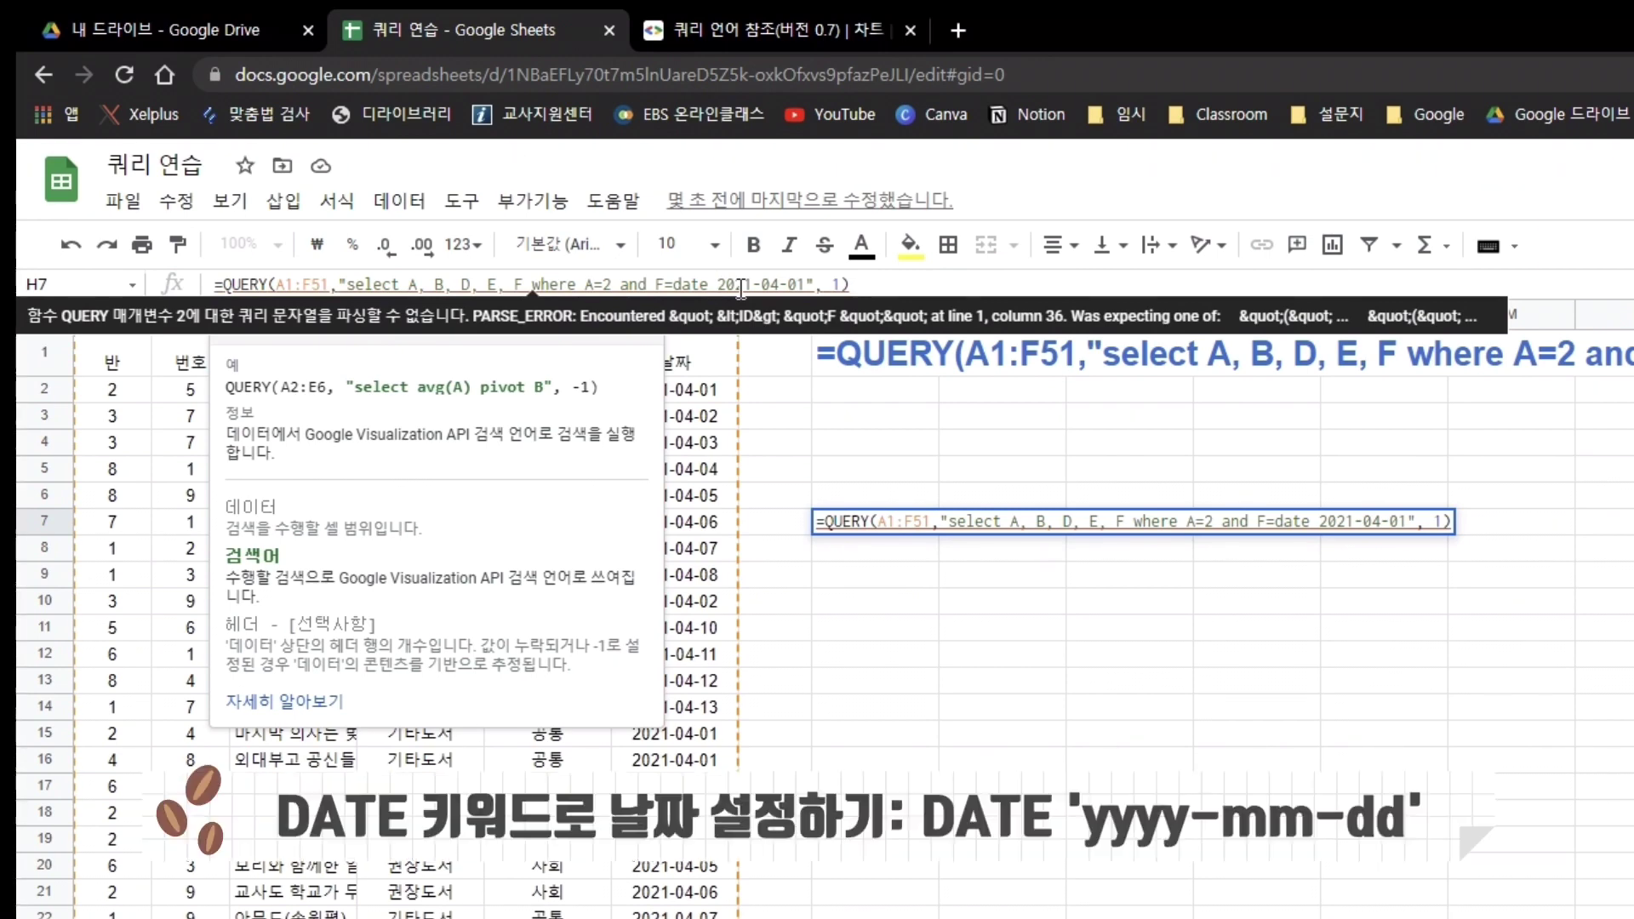
text(')
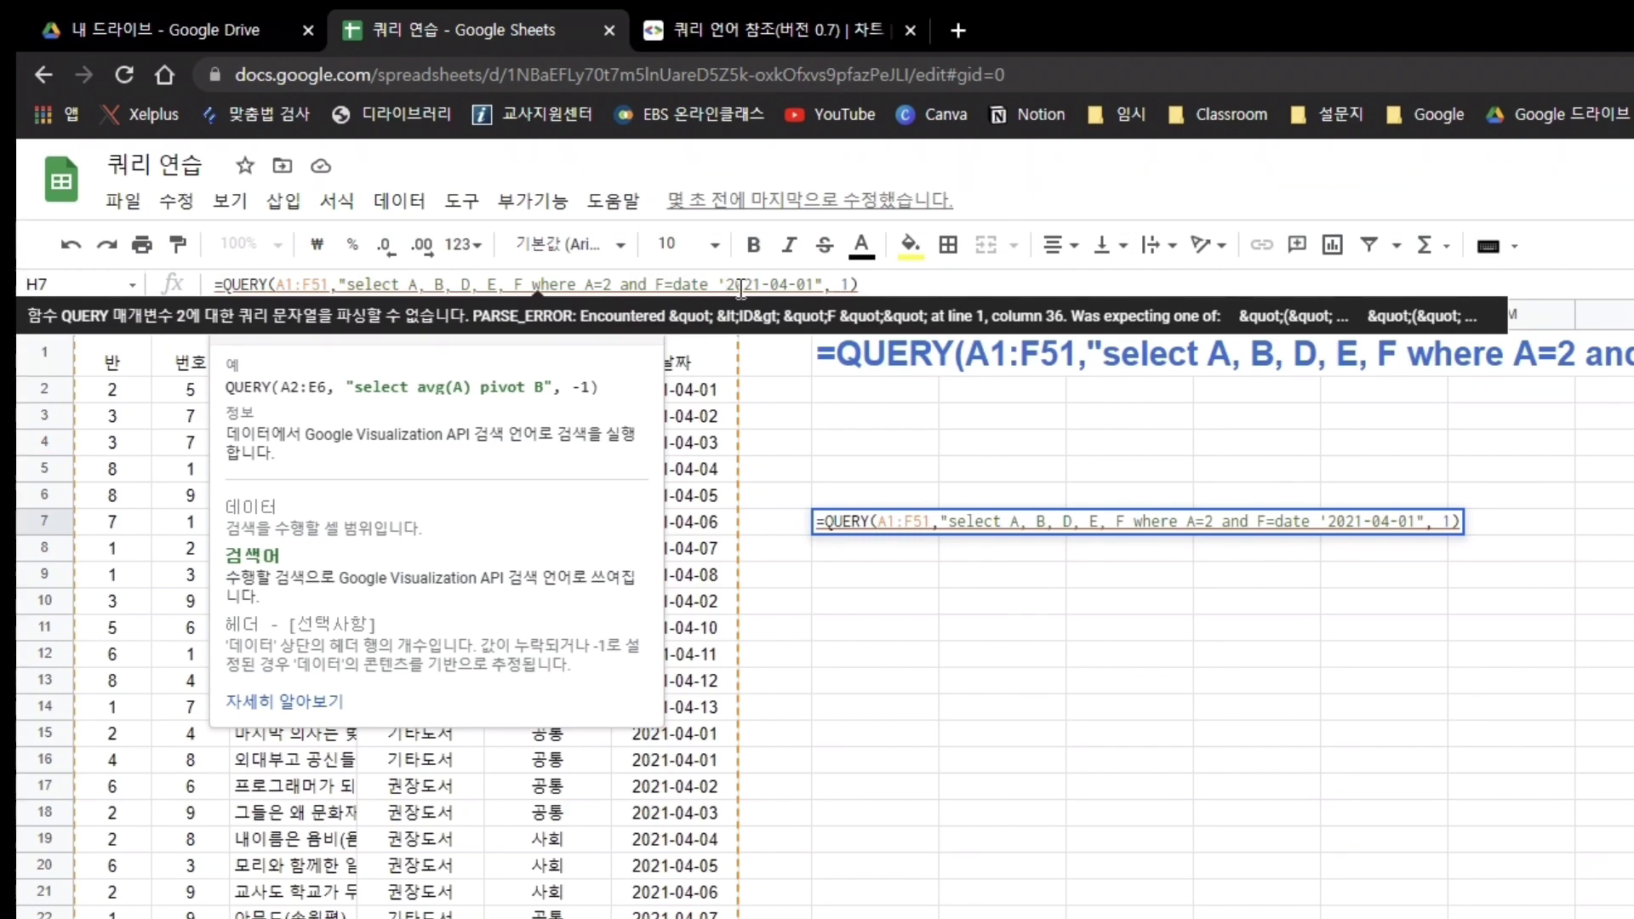
text(')
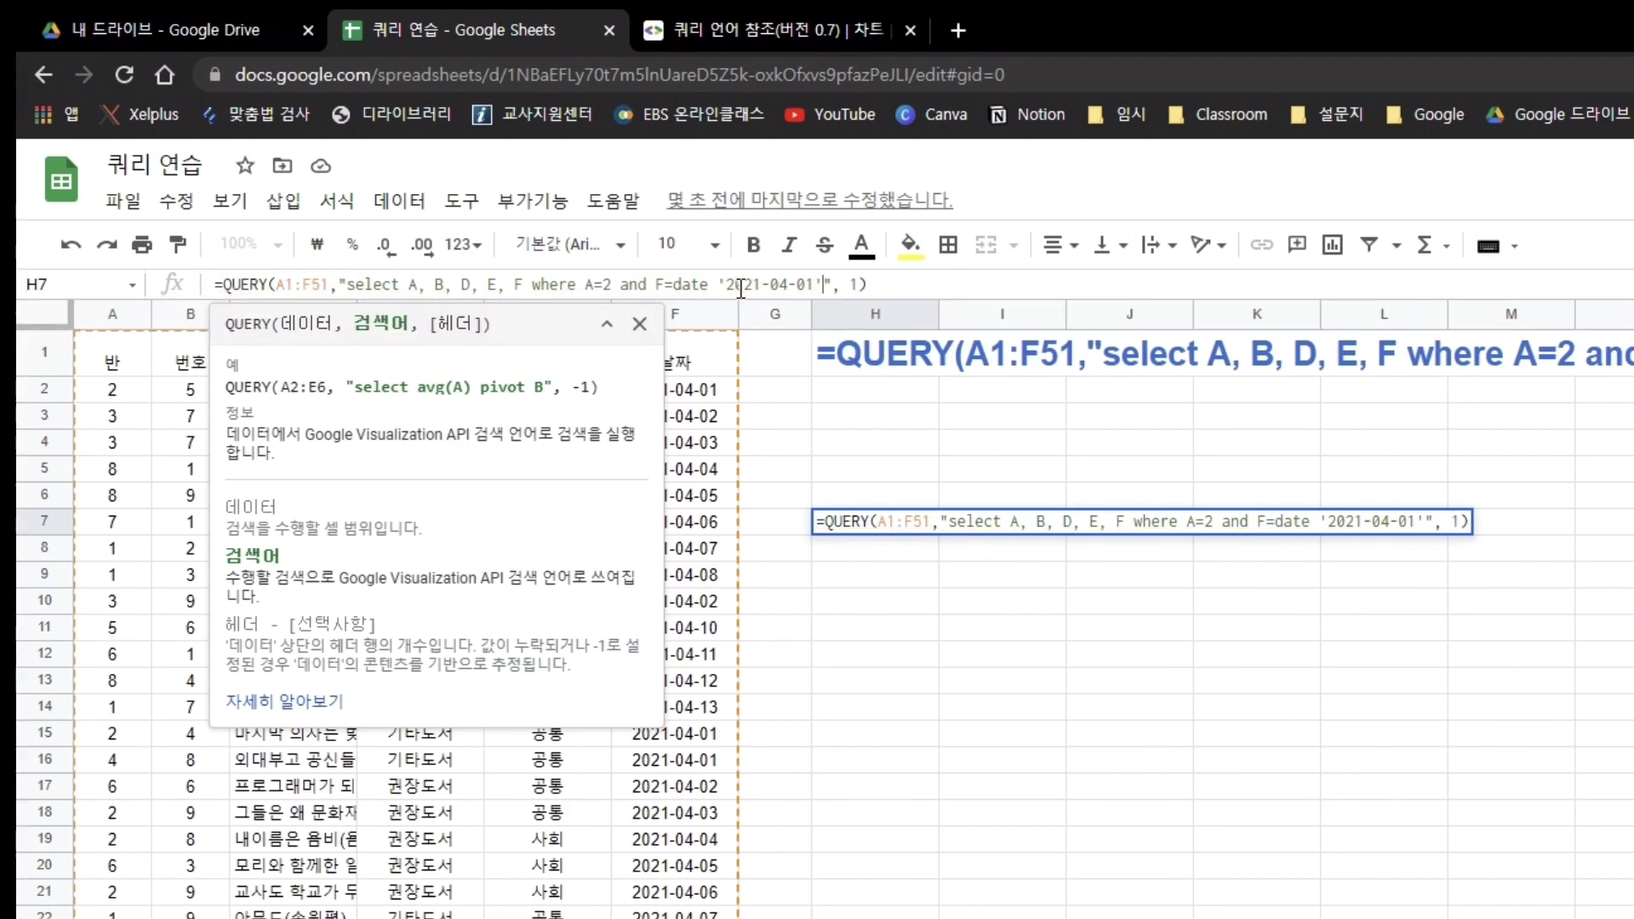
key(Return)
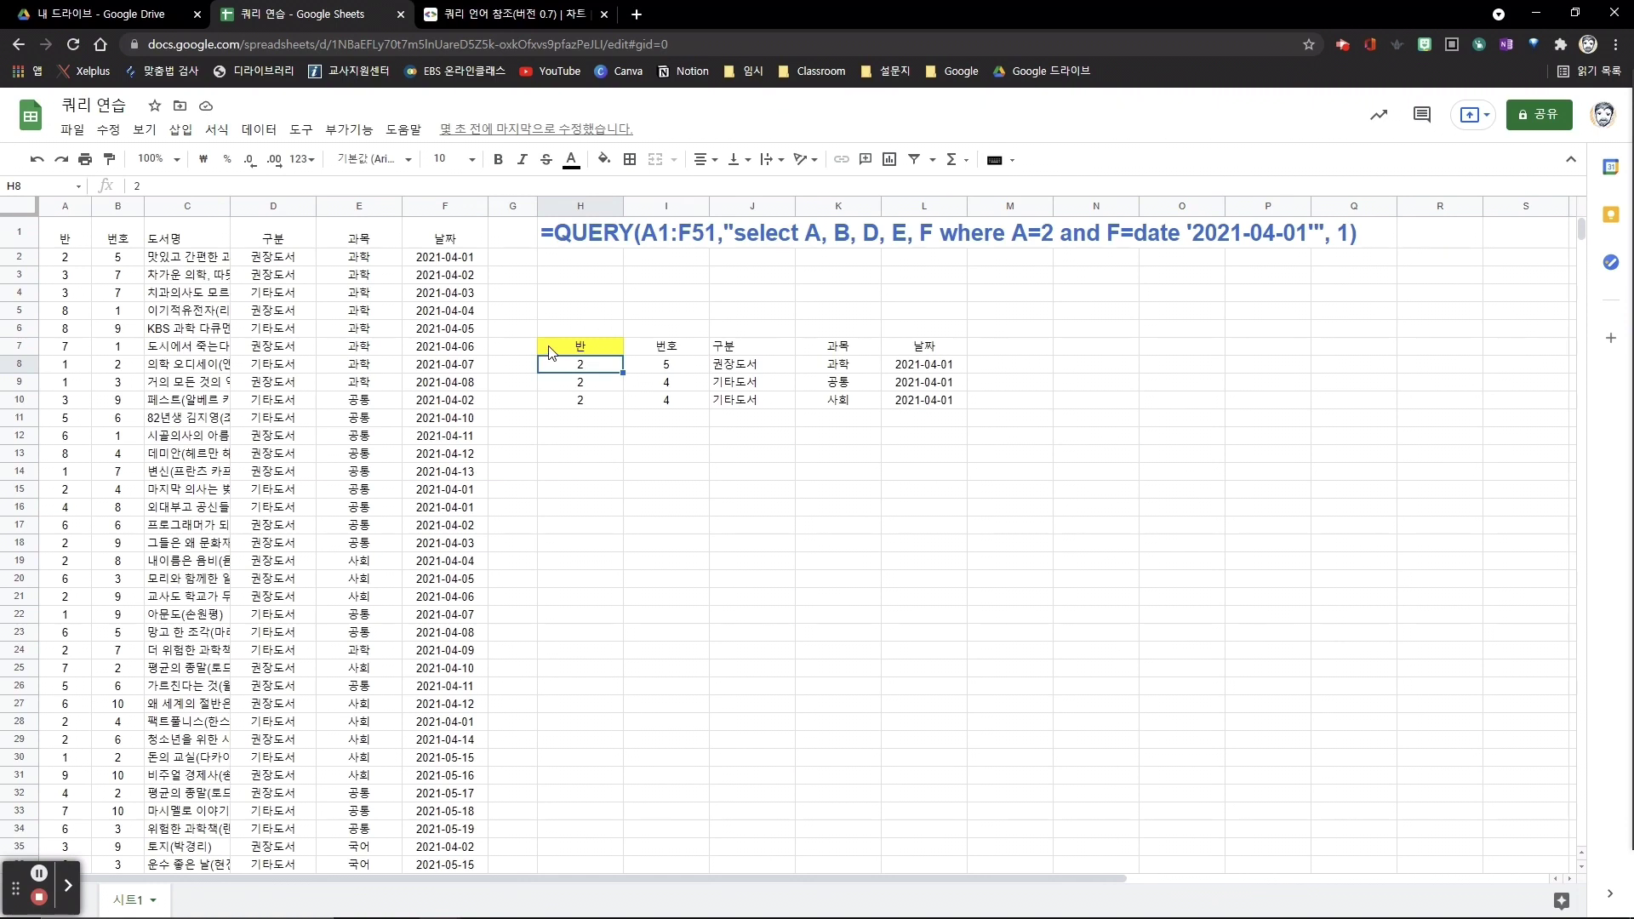
Step: Replace the comparison operator for column F in H7's QUERY formula with >=
click(576, 350)
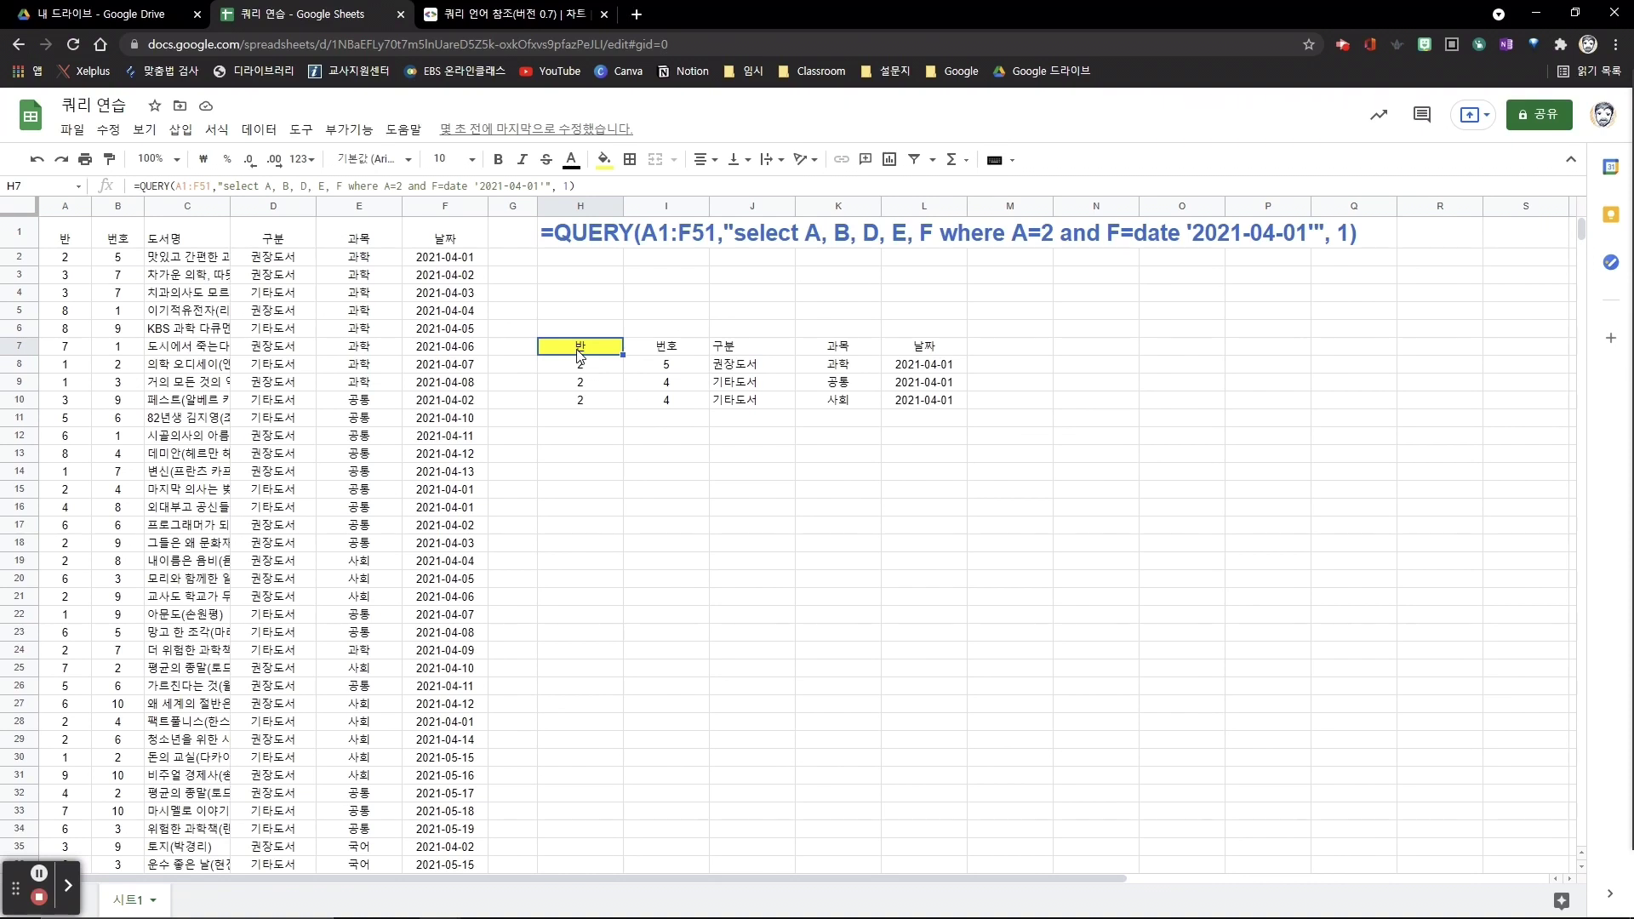
click(443, 186)
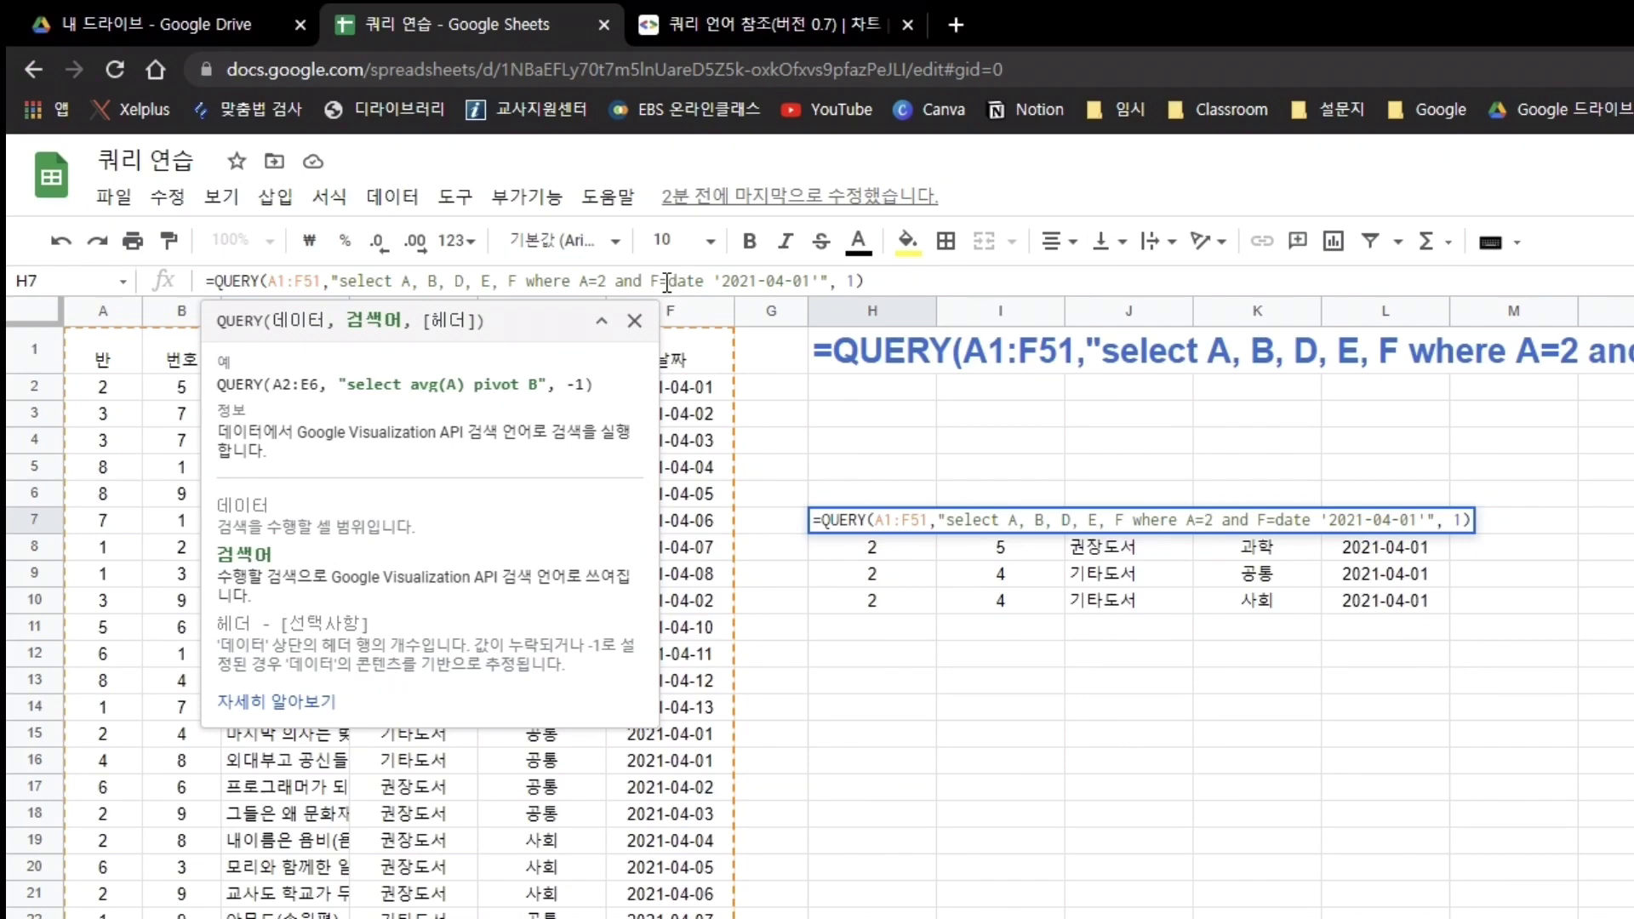
key(BackSpace)
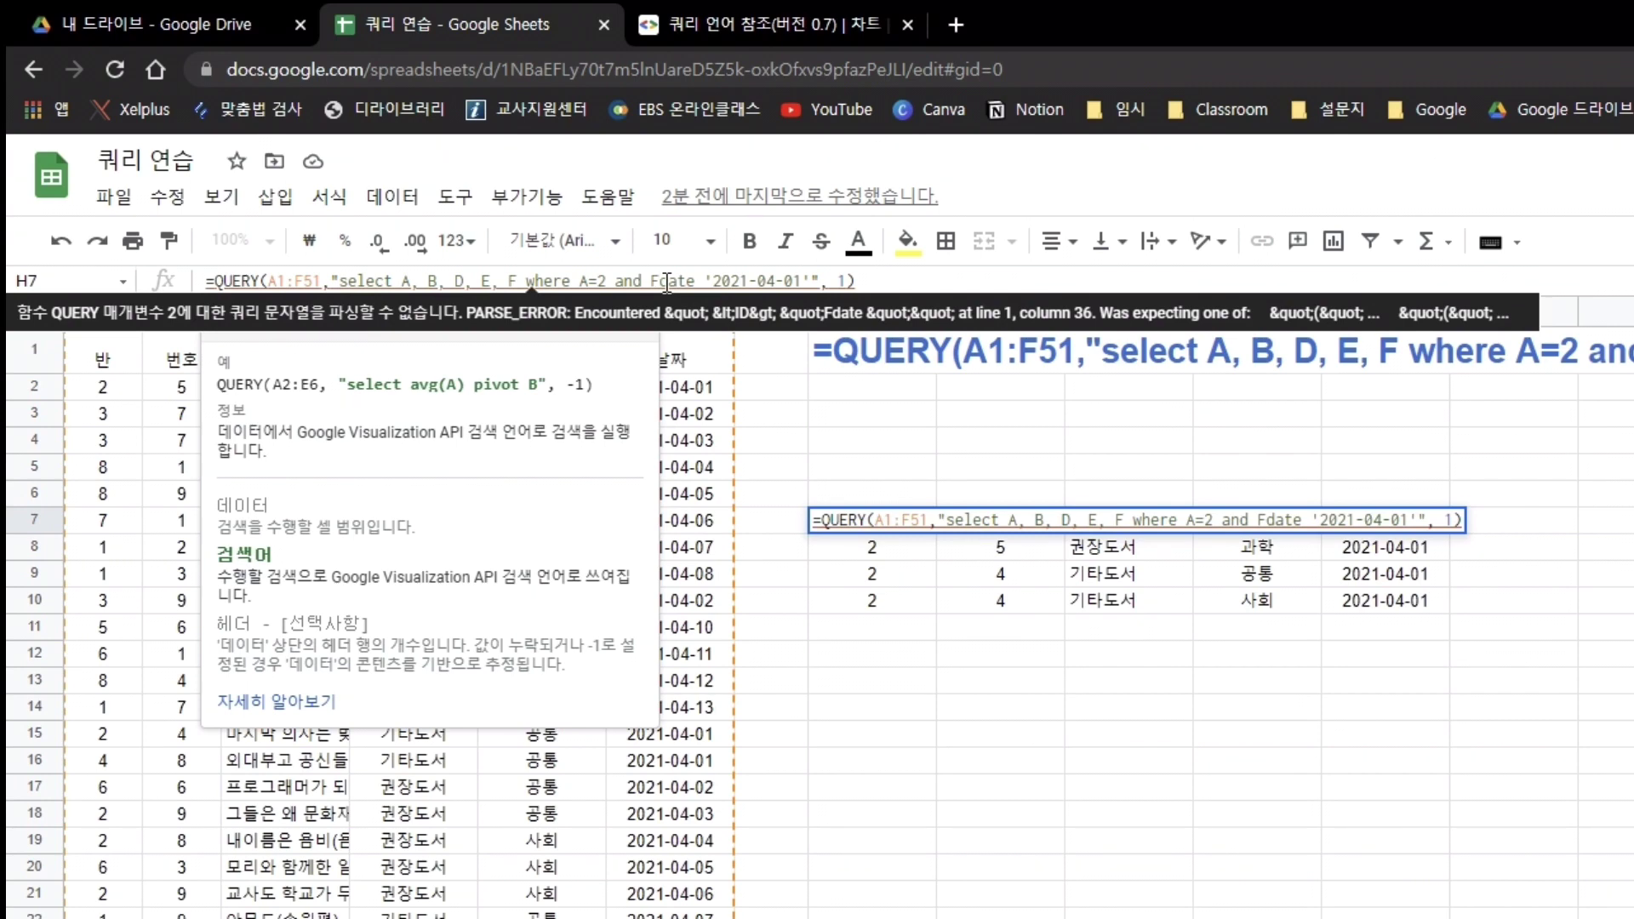
text(>)
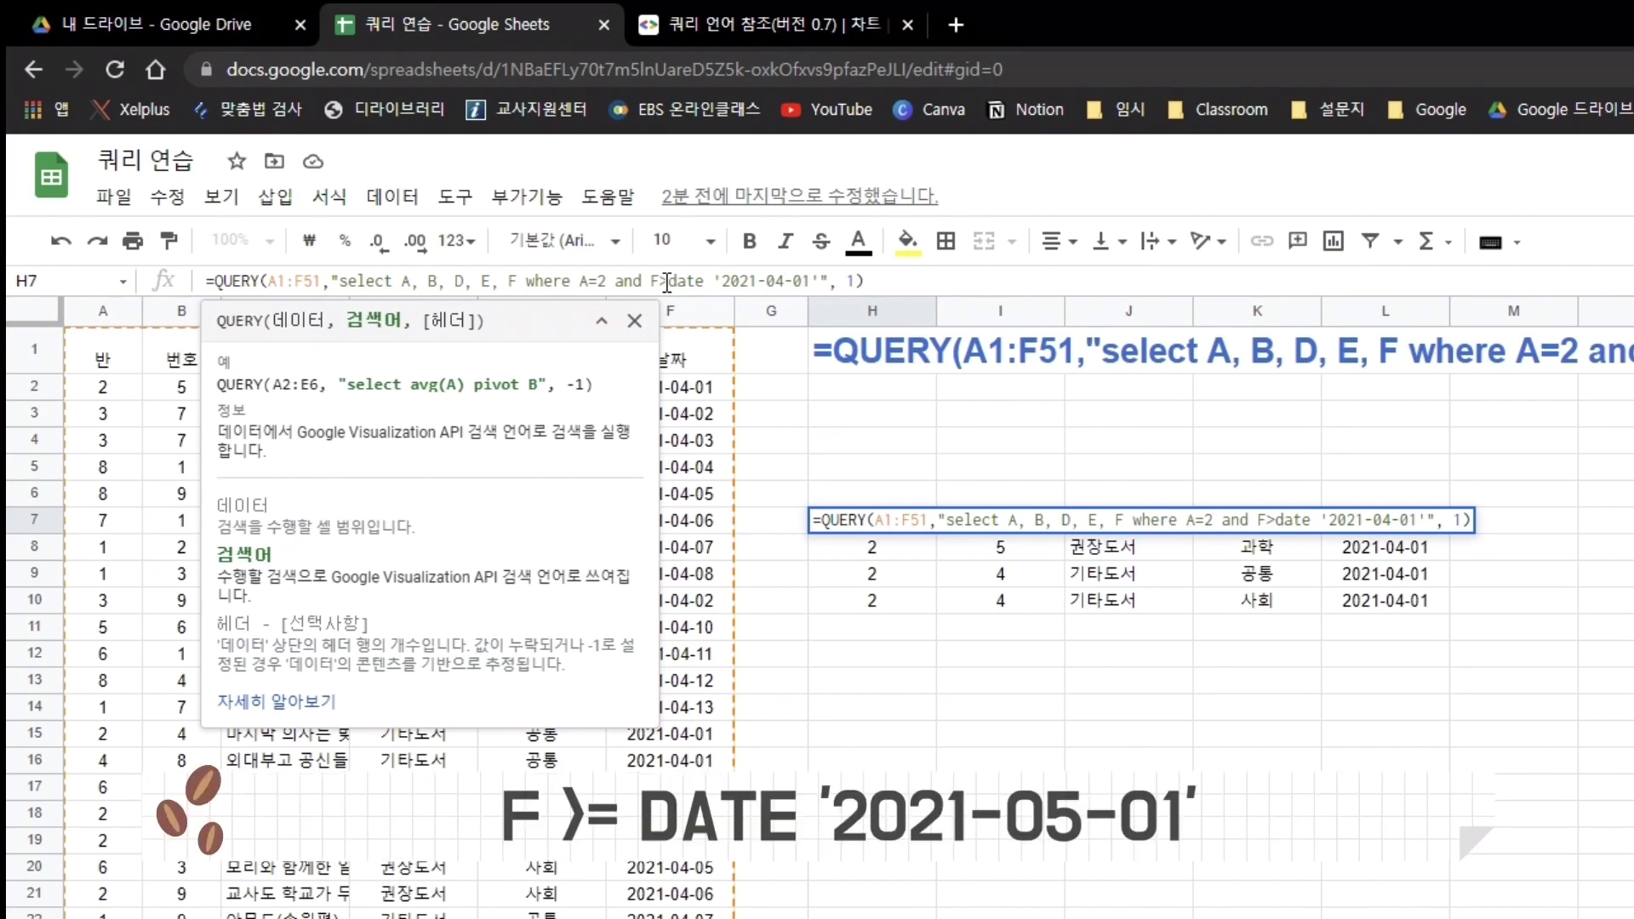
text(=)
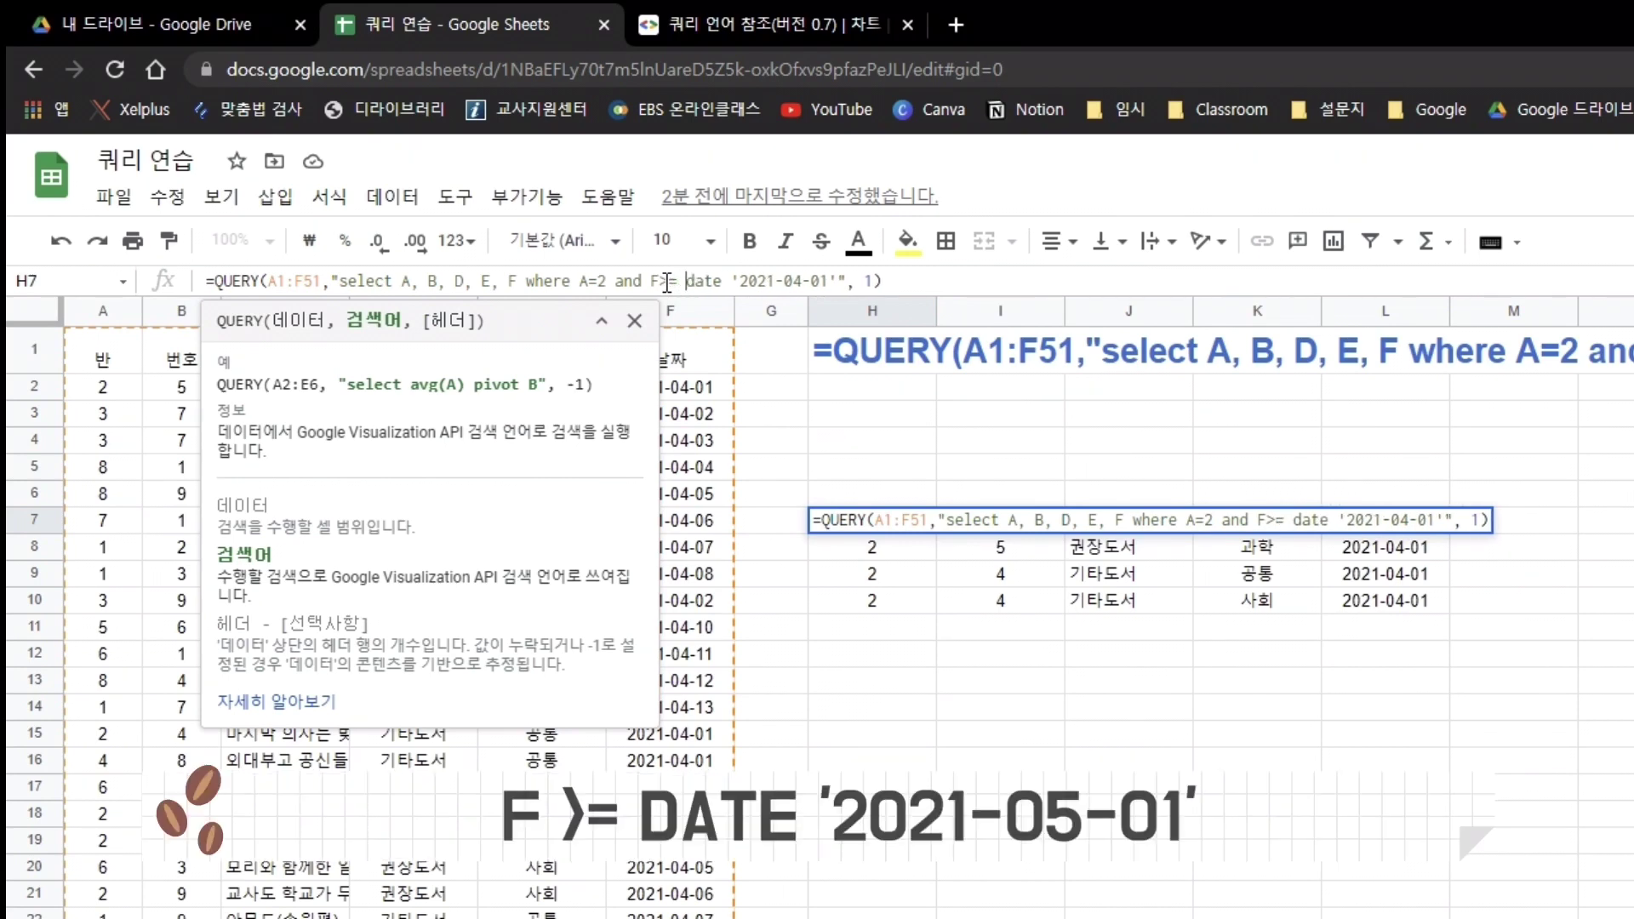
Step: Change the month of the date literal in the QUERY formula so it reads '2021-05-01', and apply the formula
key(Right)
key(Right)
key(Right)
key(Right)
key(Right)
key(Right)
key(Right)
key(BackSpace)
text(5)
key(Return)
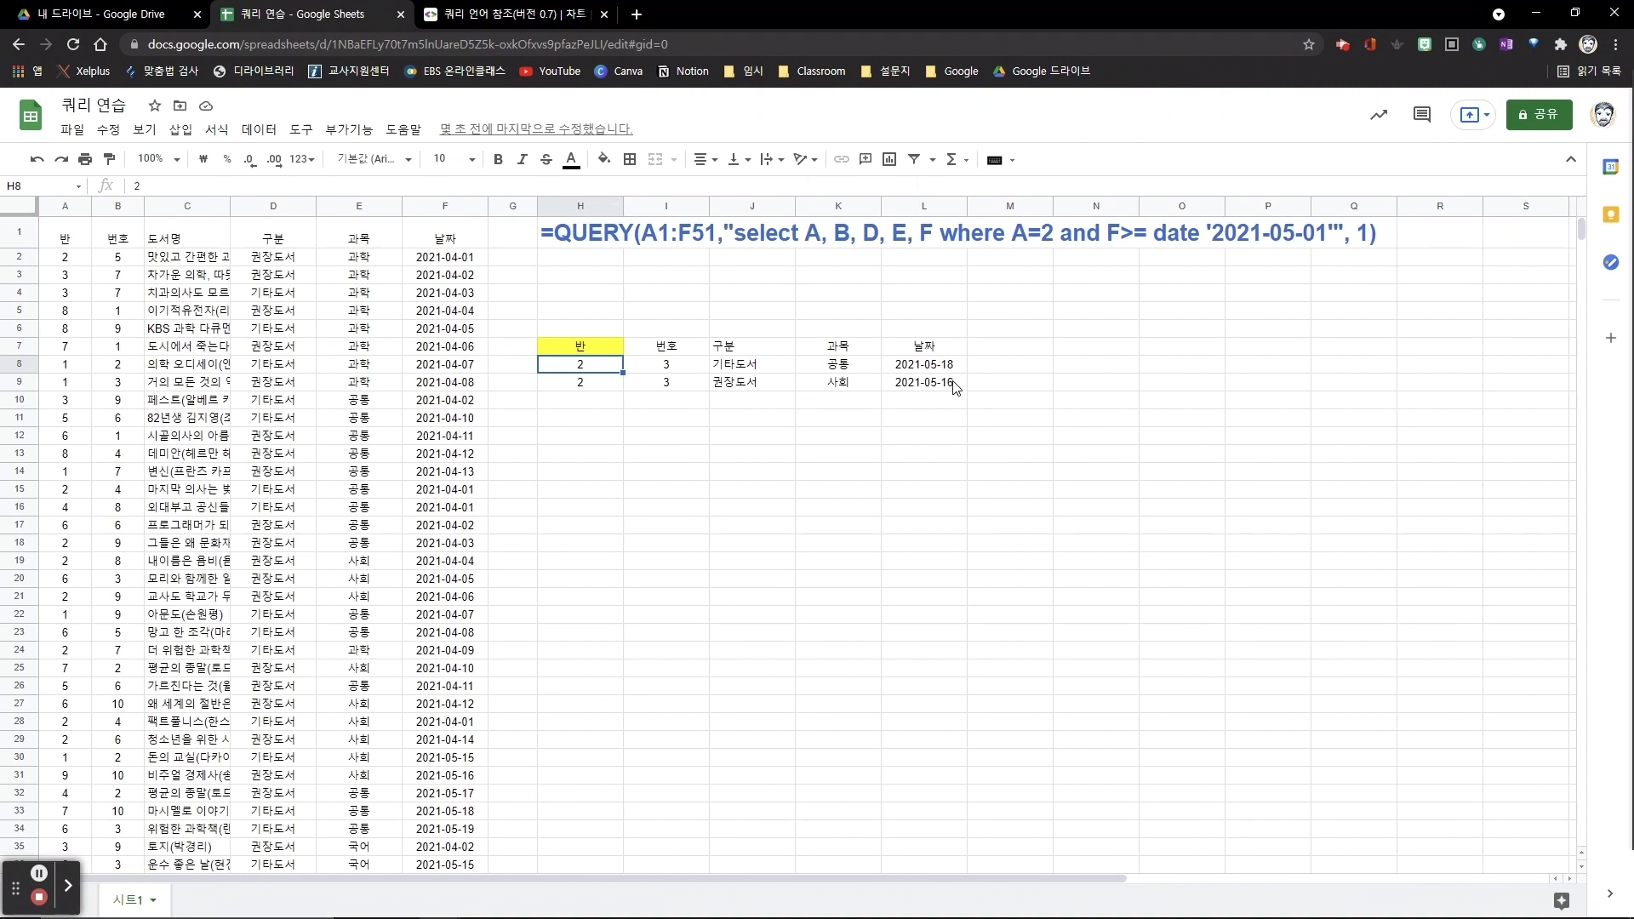
Step: Change the start date in H7's QUERY formula to '2021-04-15' and append "and" after it for a second date condition
key(Up)
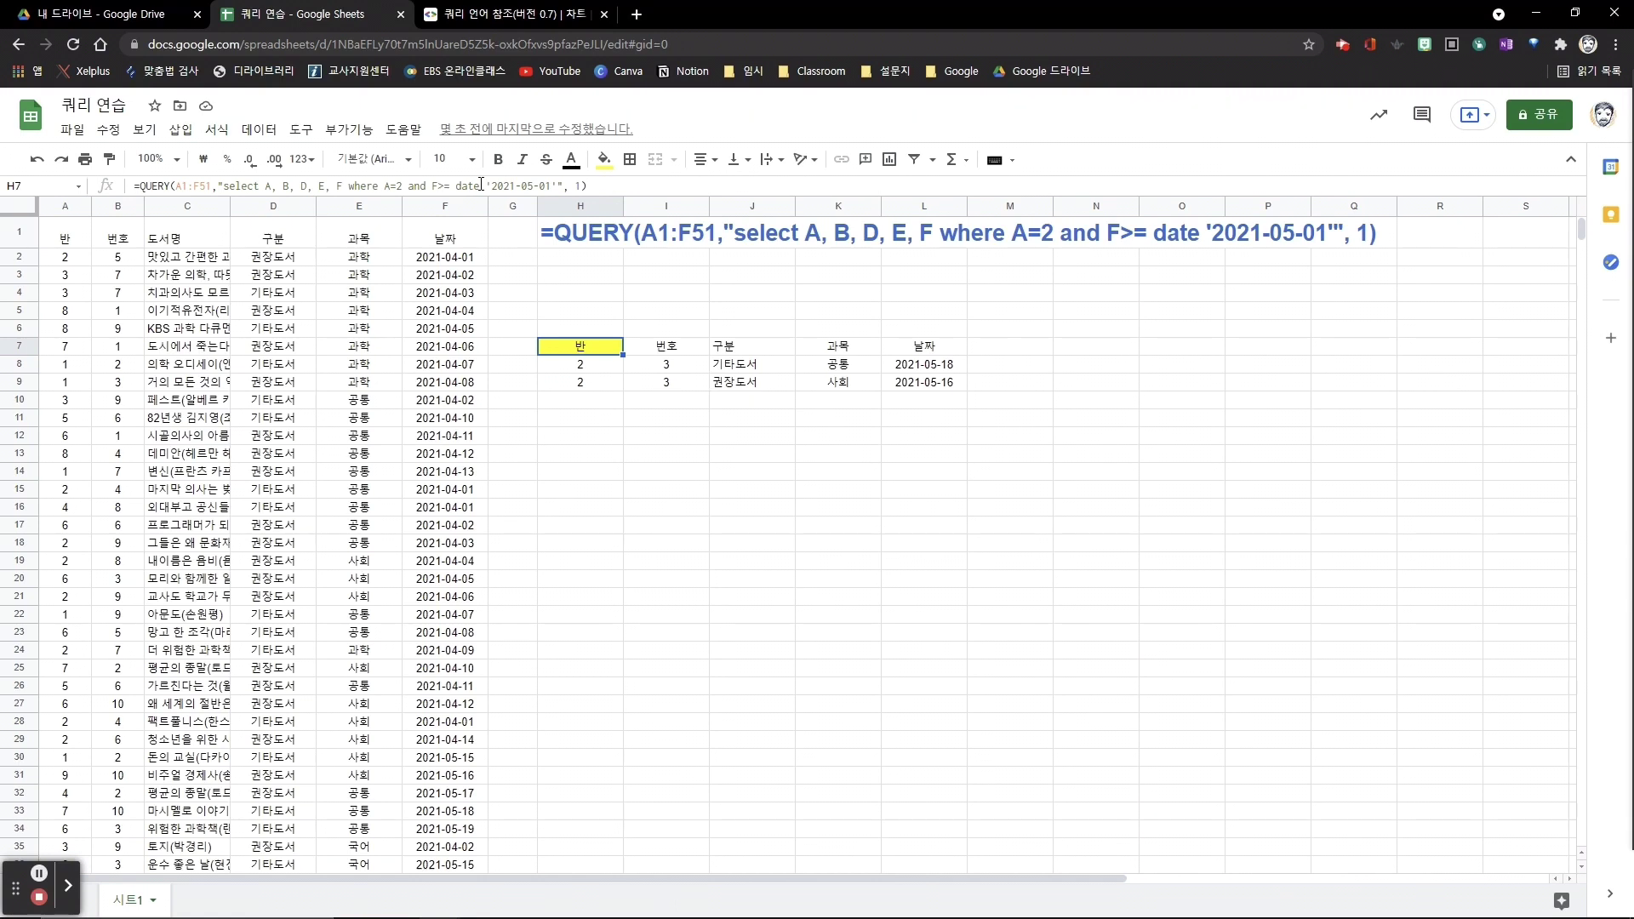
drag(522, 185, 558, 187)
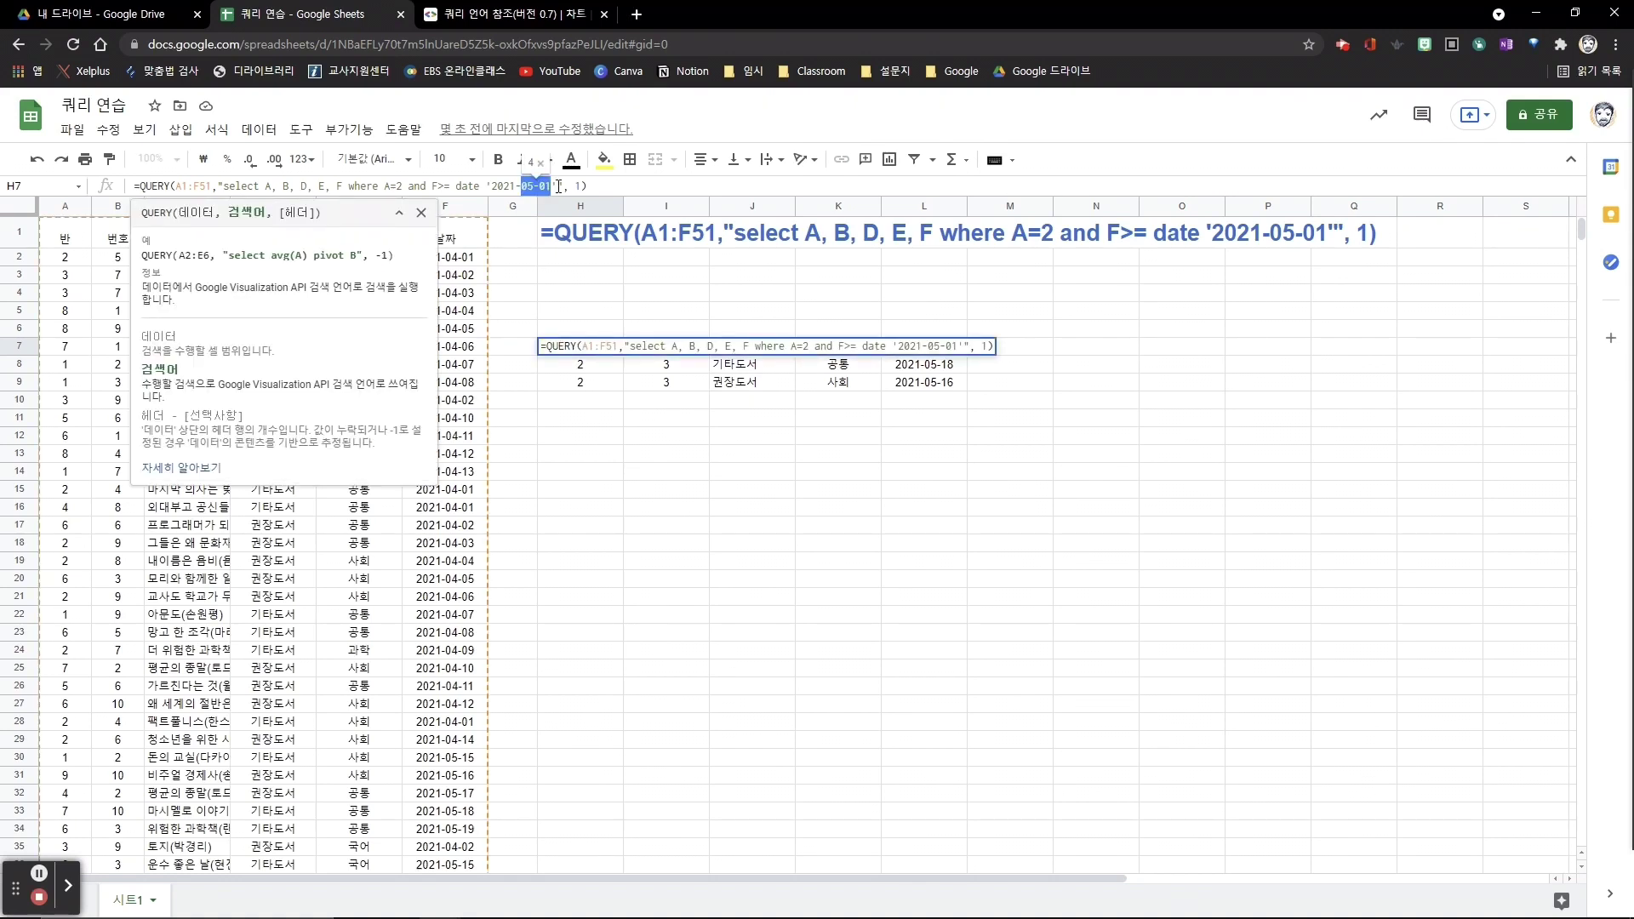
text(04-15' and )
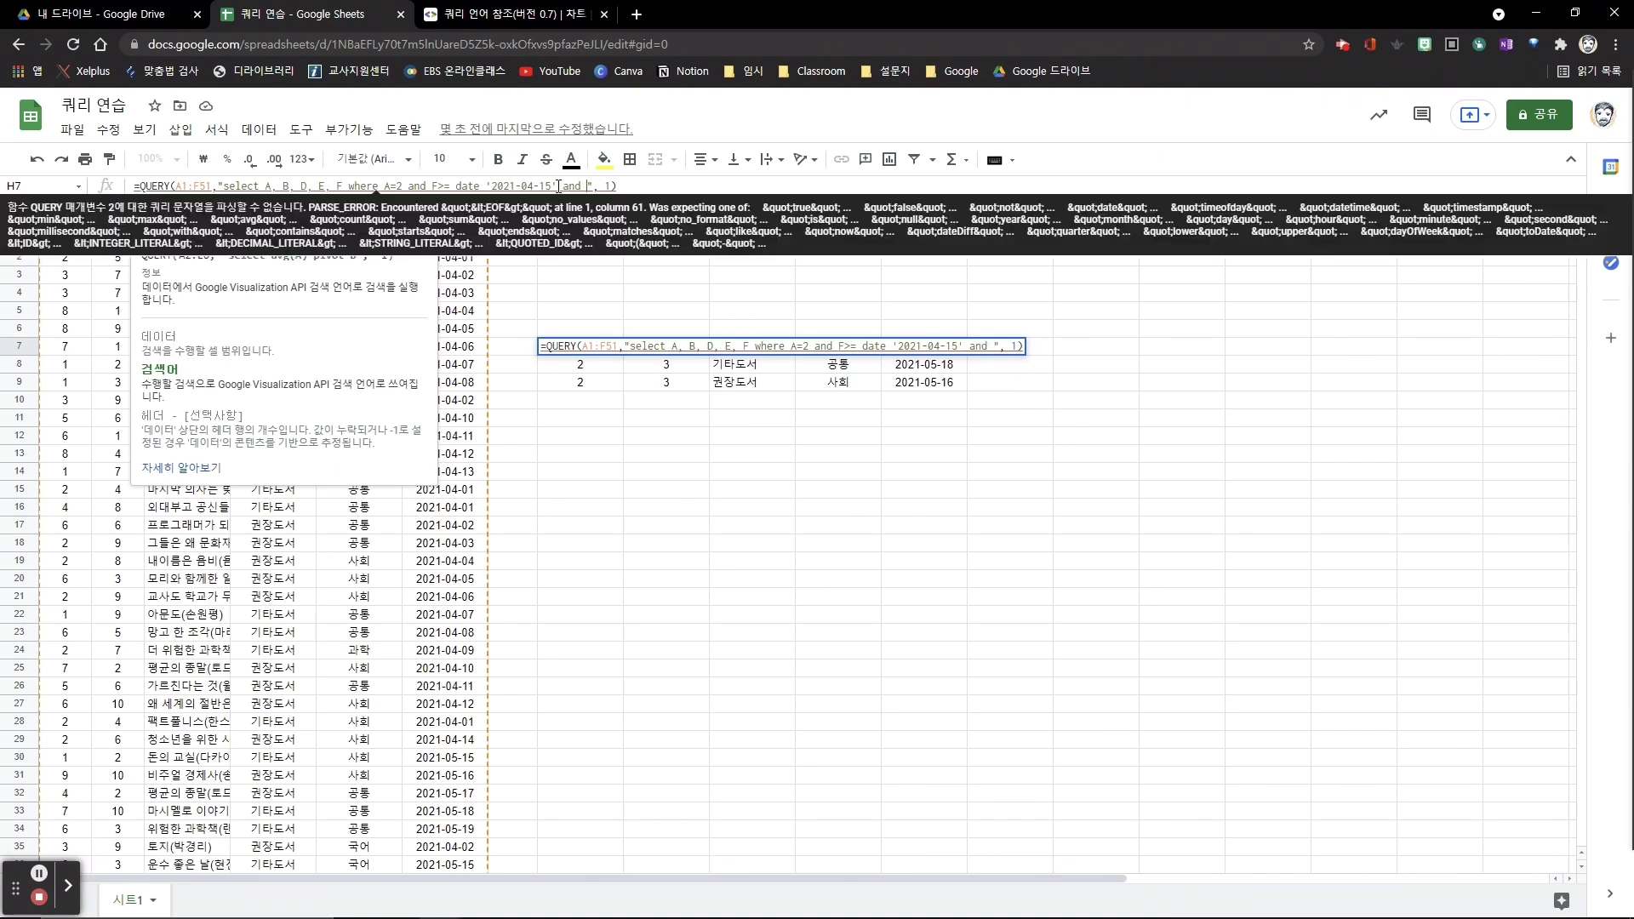
Step: Add the upper limit F<= date '2021-05-15' to the QUERY formula's where clause and apply the formula
text(F<= )
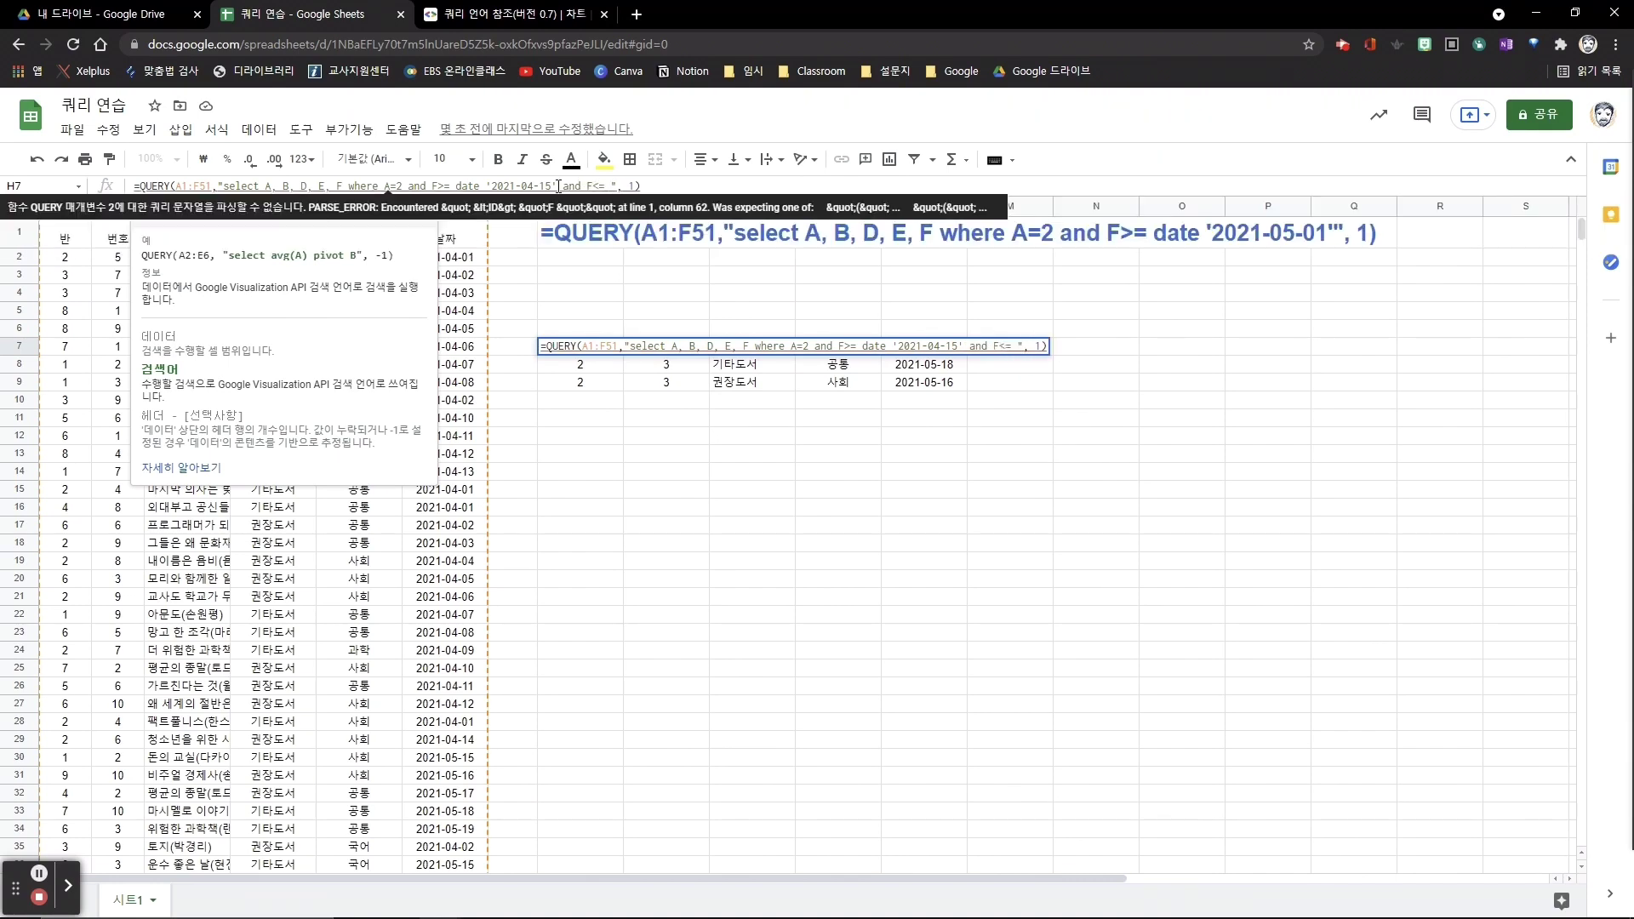
text(date )
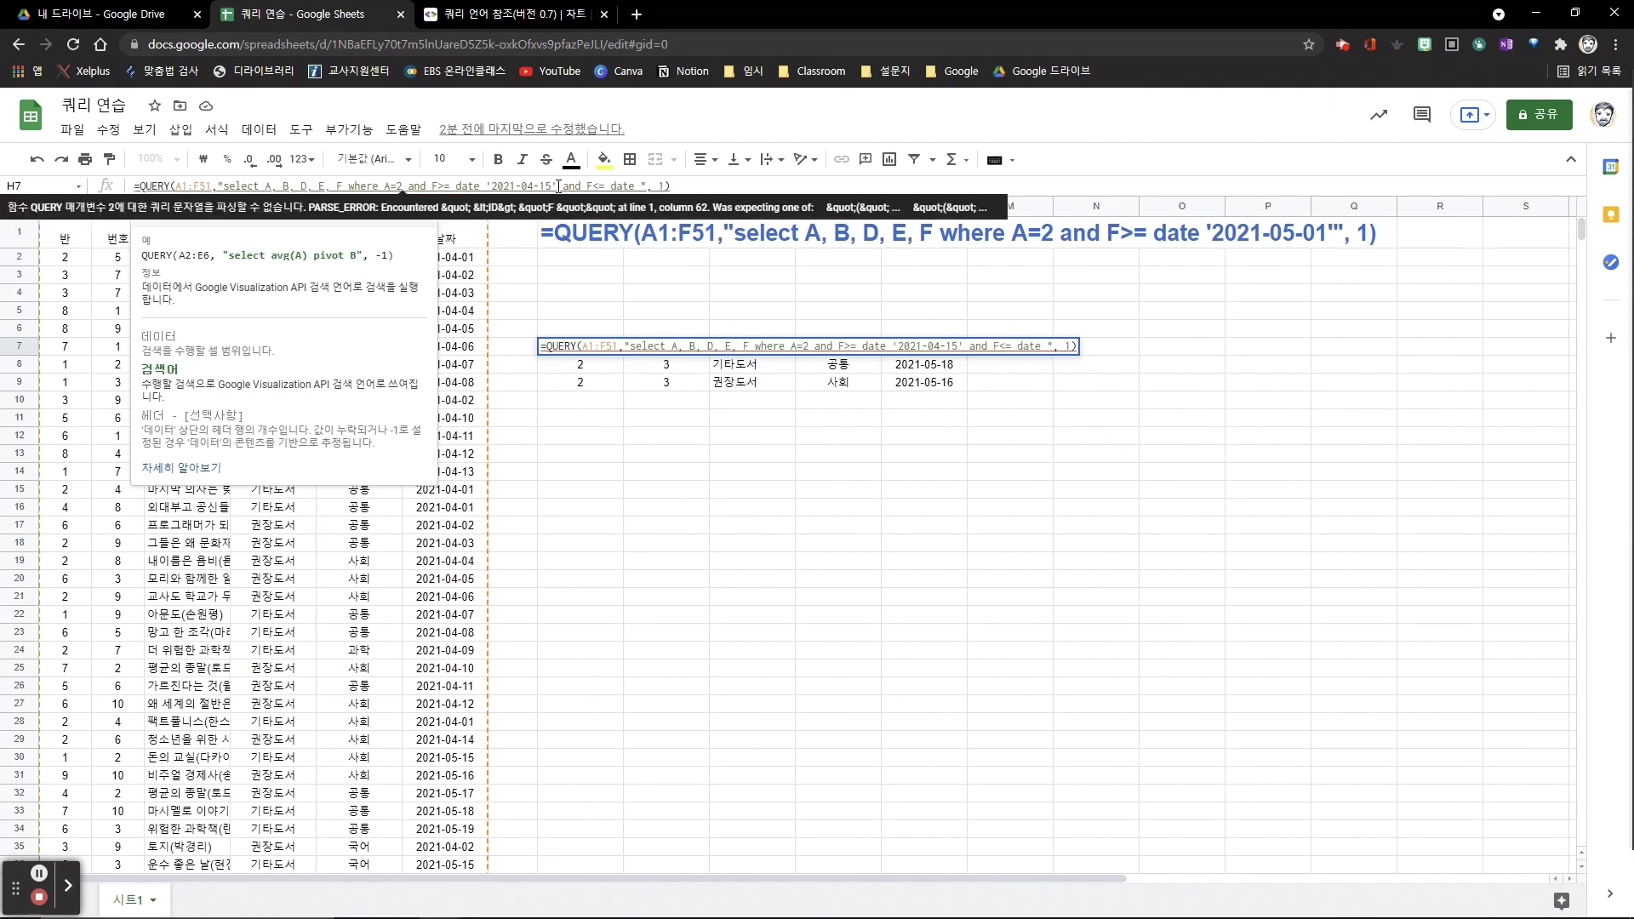
text('2021-0)
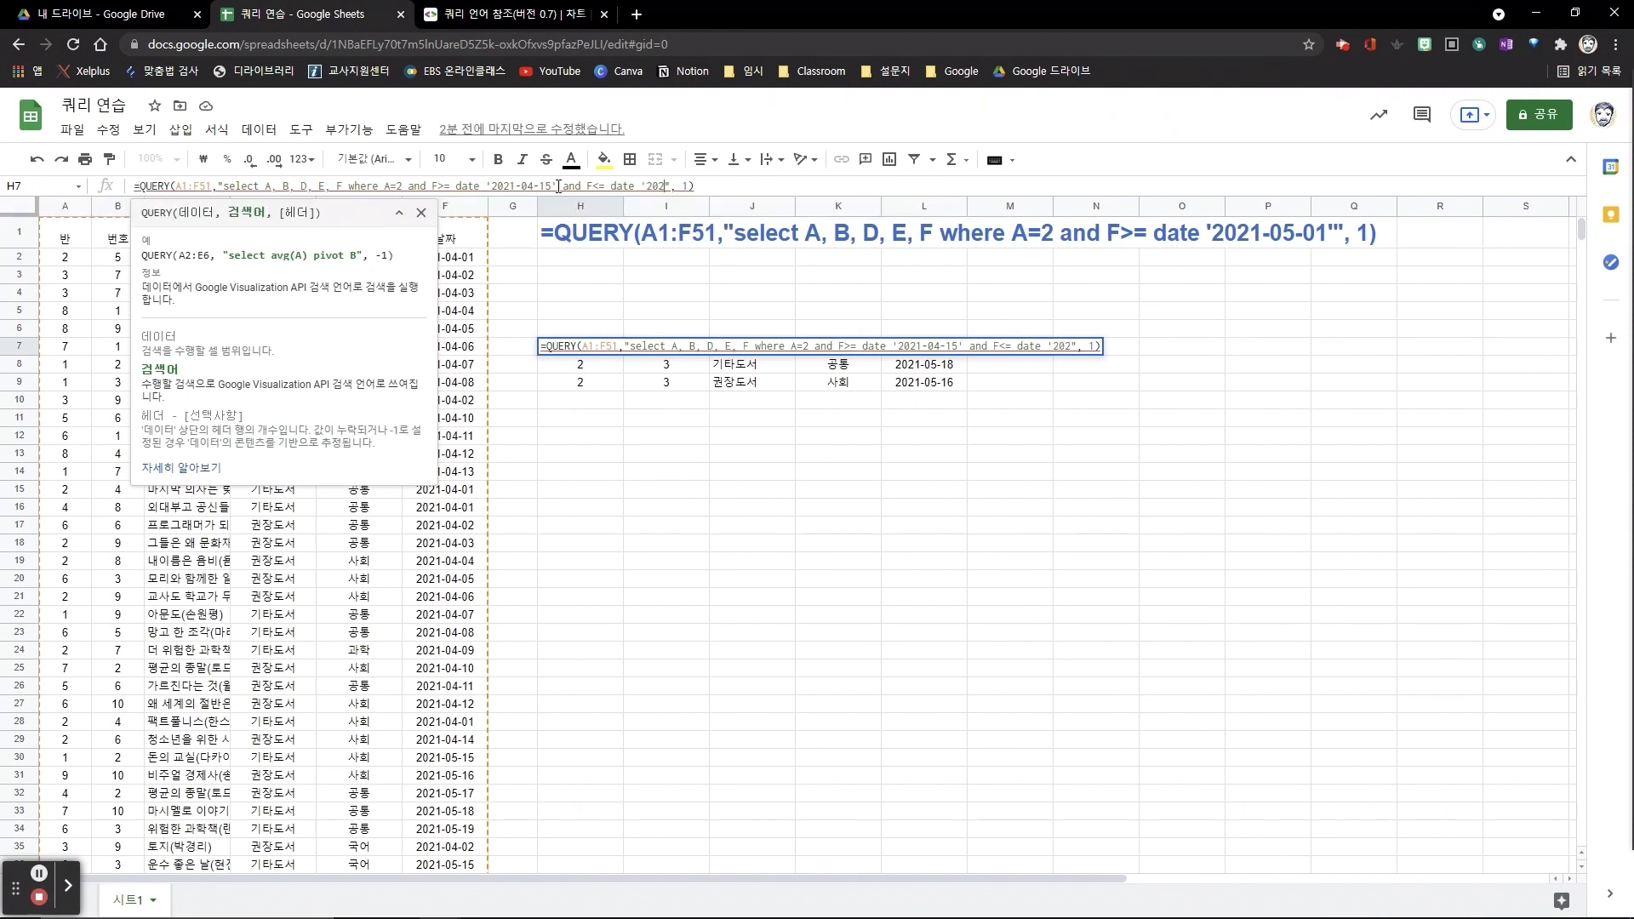
text(5-2)
key(BackSpace)
text(15')
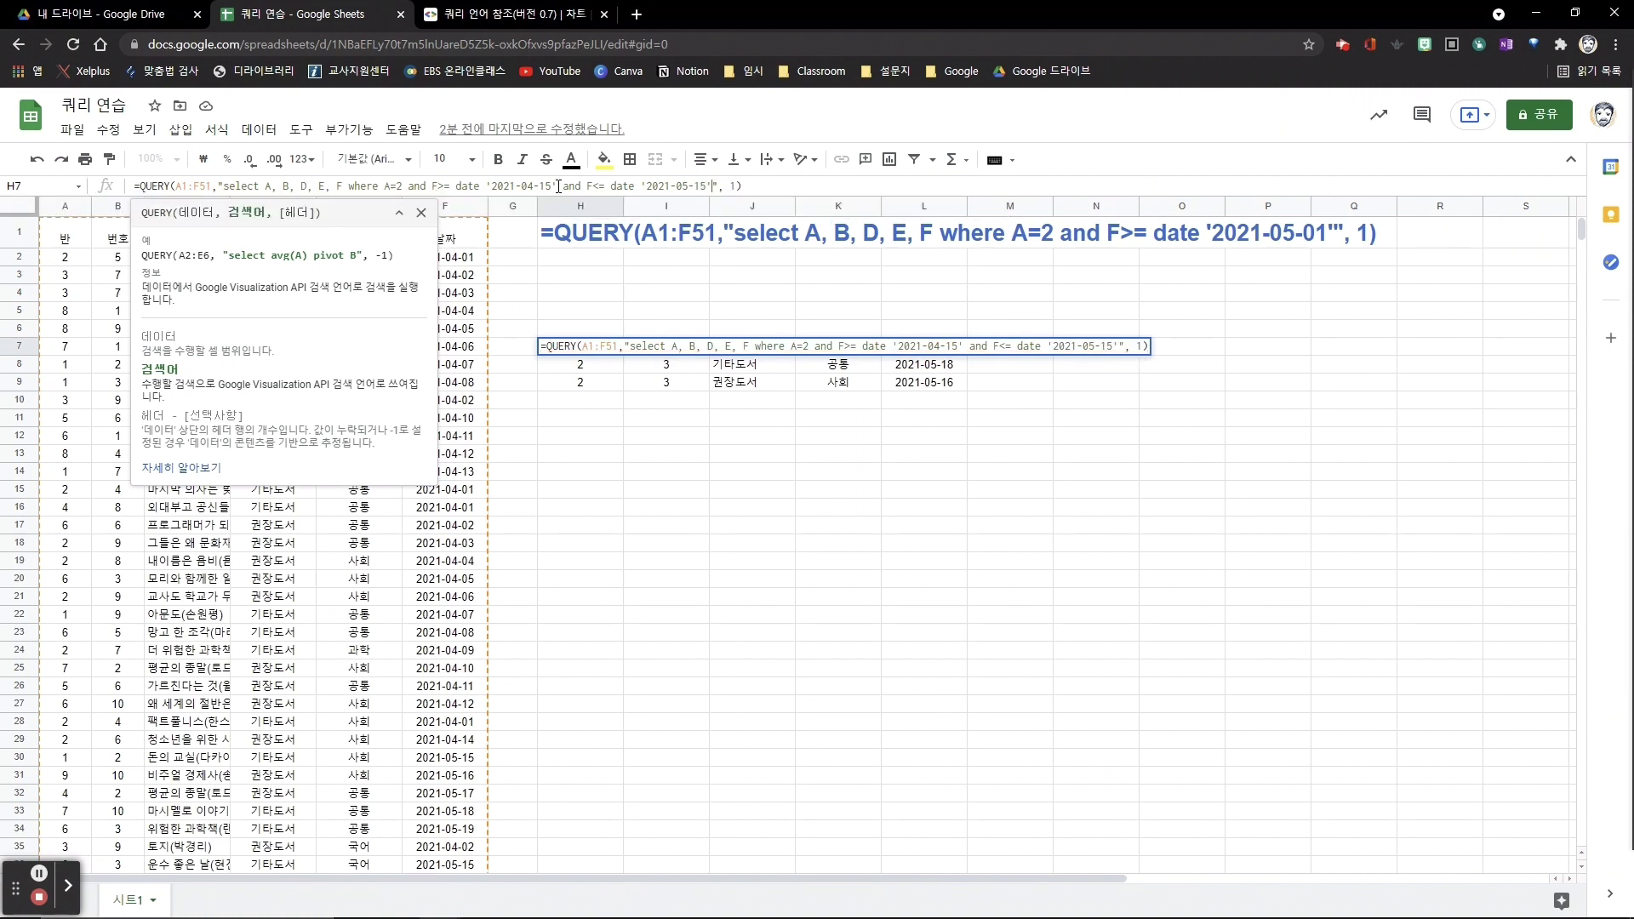
key(Return)
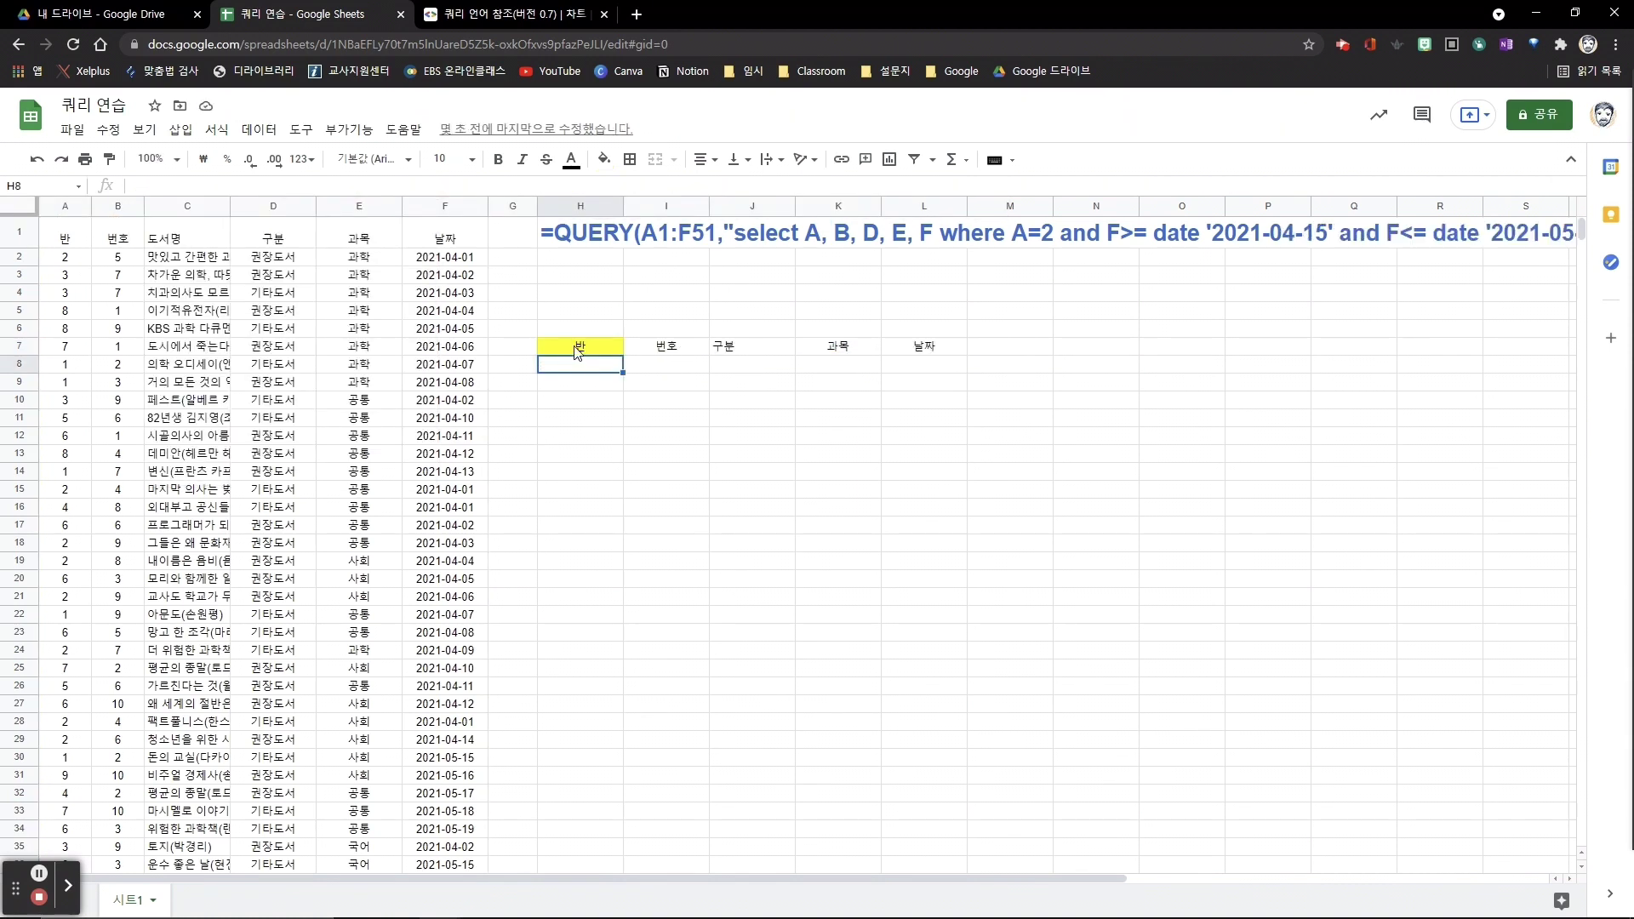
click(577, 350)
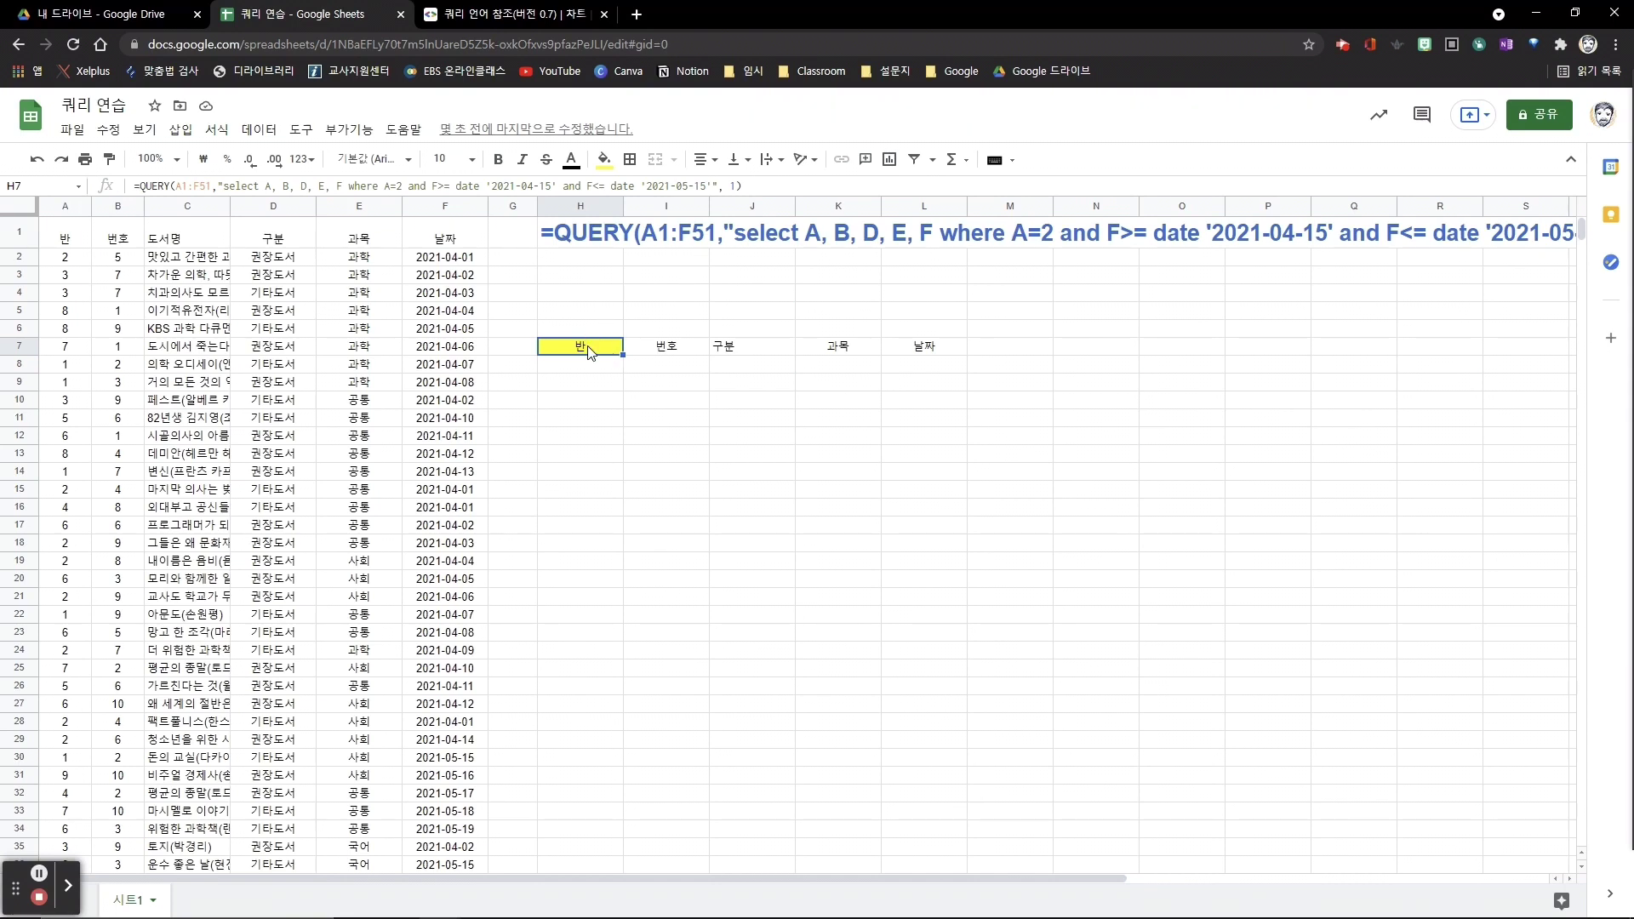
drag(63, 242, 448, 244)
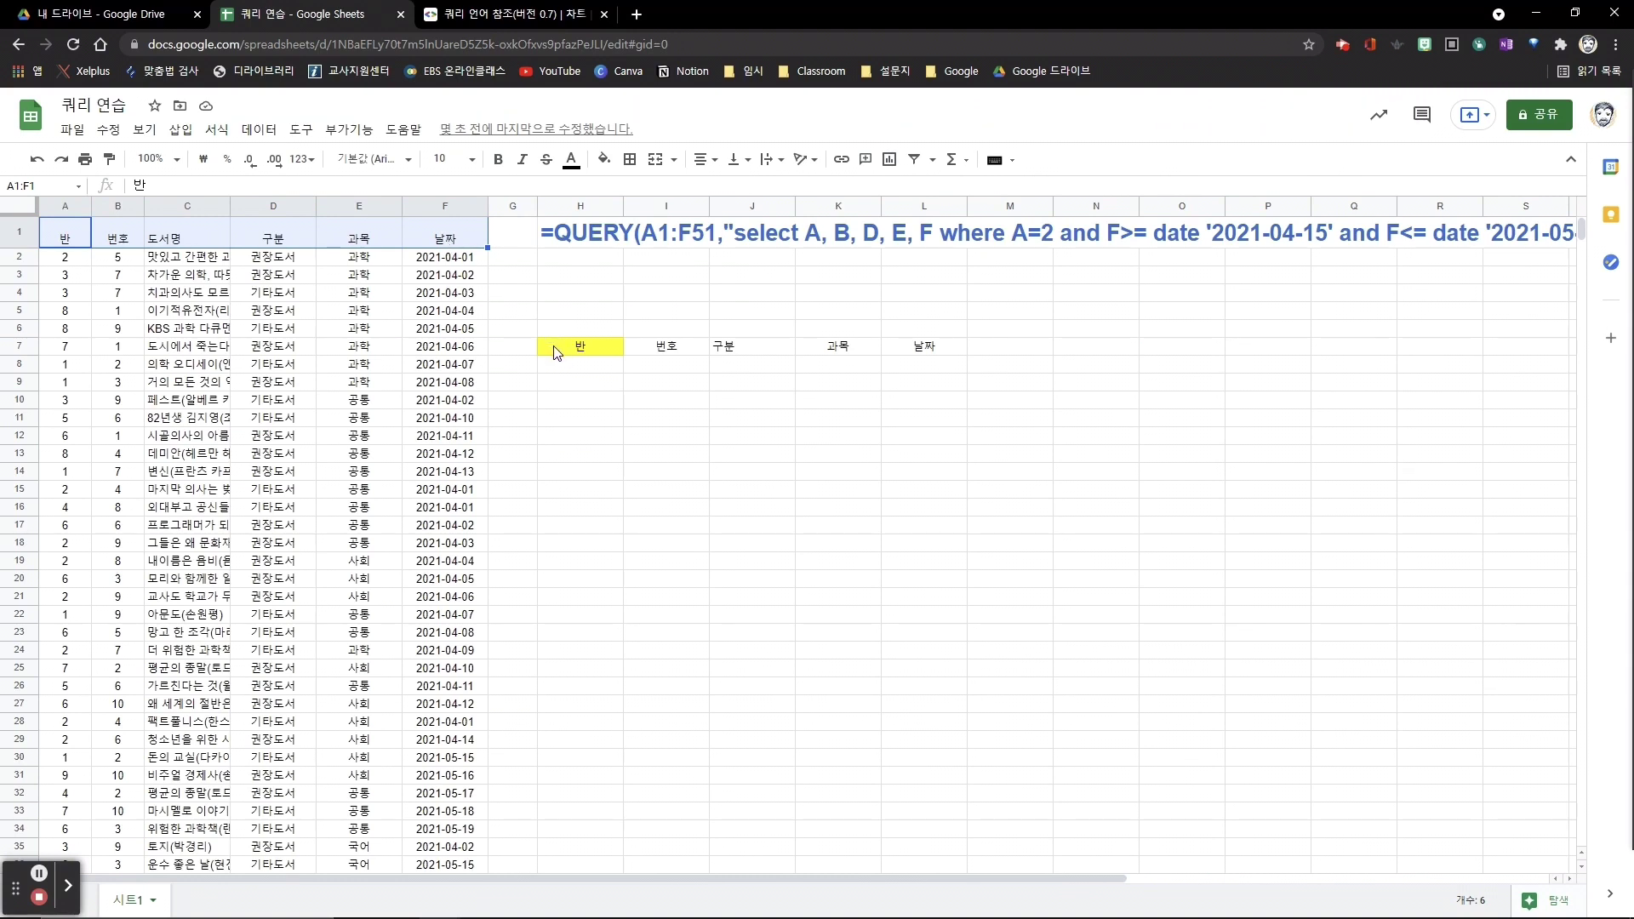
drag(555, 375, 955, 541)
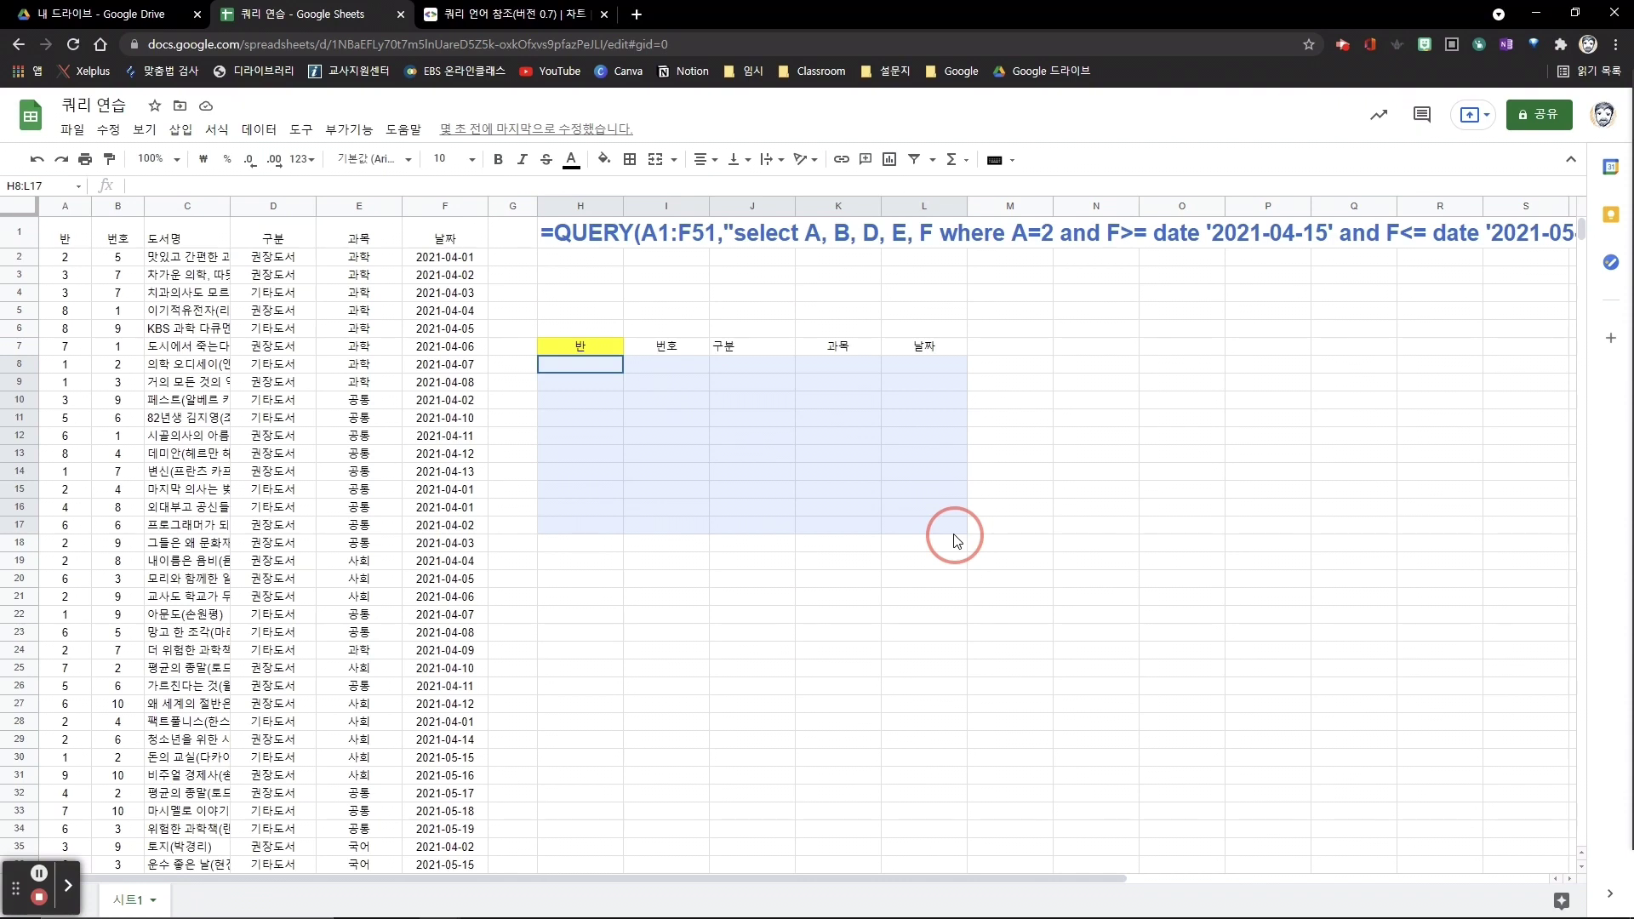
drag(955, 540, 955, 540)
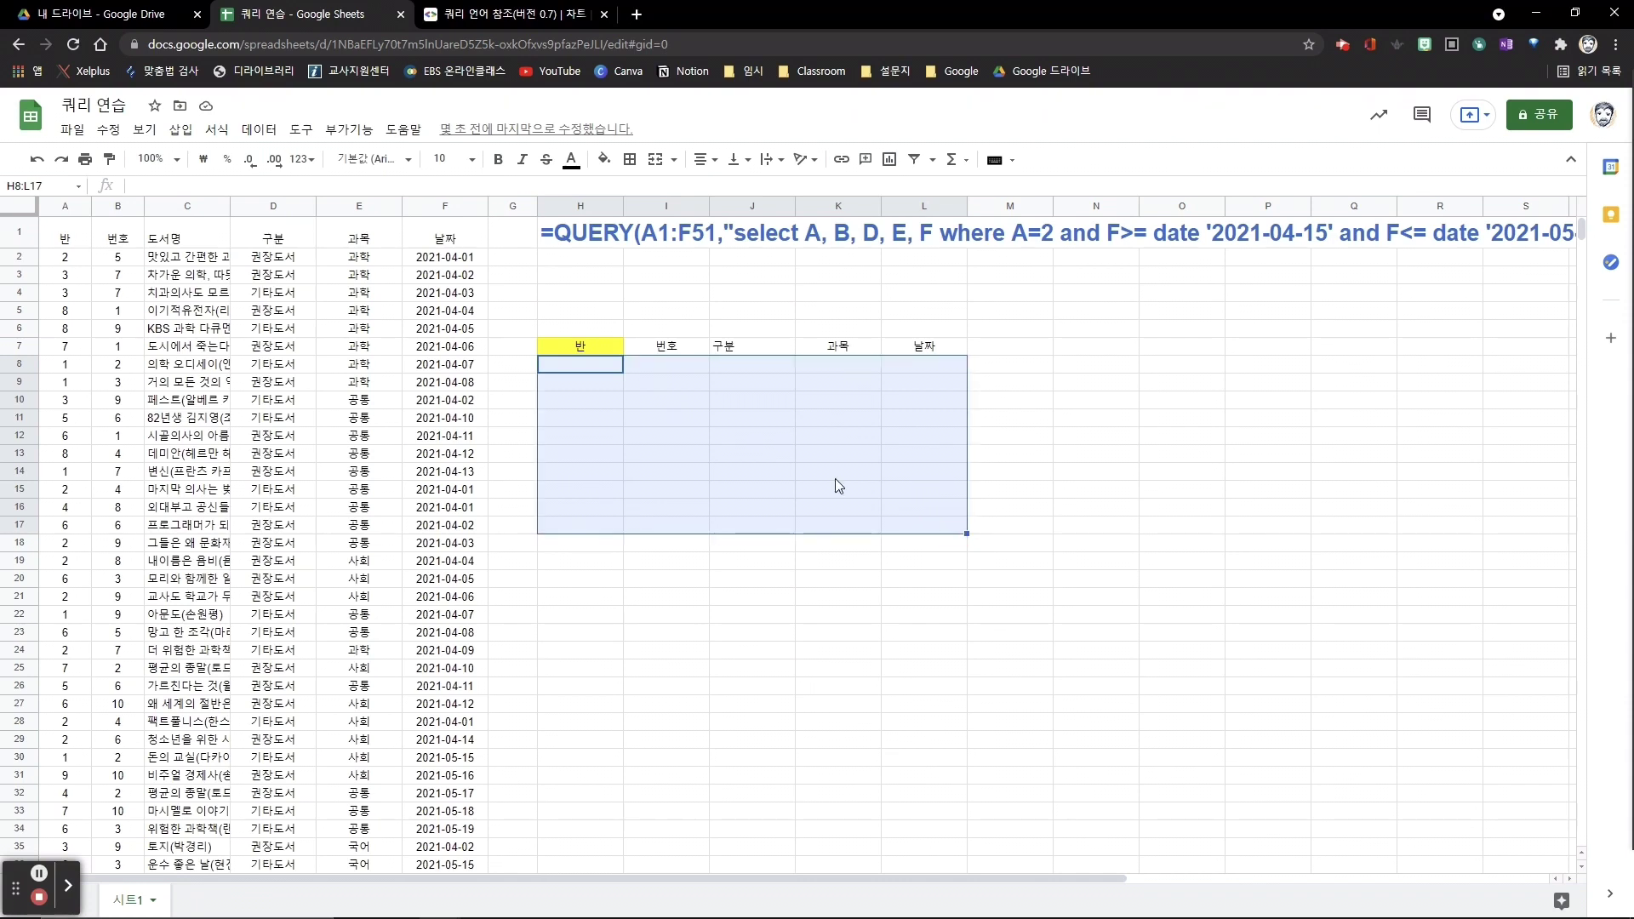
Step: Remove the class condition "A=2 and" from H7's QUERY formula so only the date range filters the records
click(579, 345)
drag(380, 185, 430, 185)
key(BackSpace)
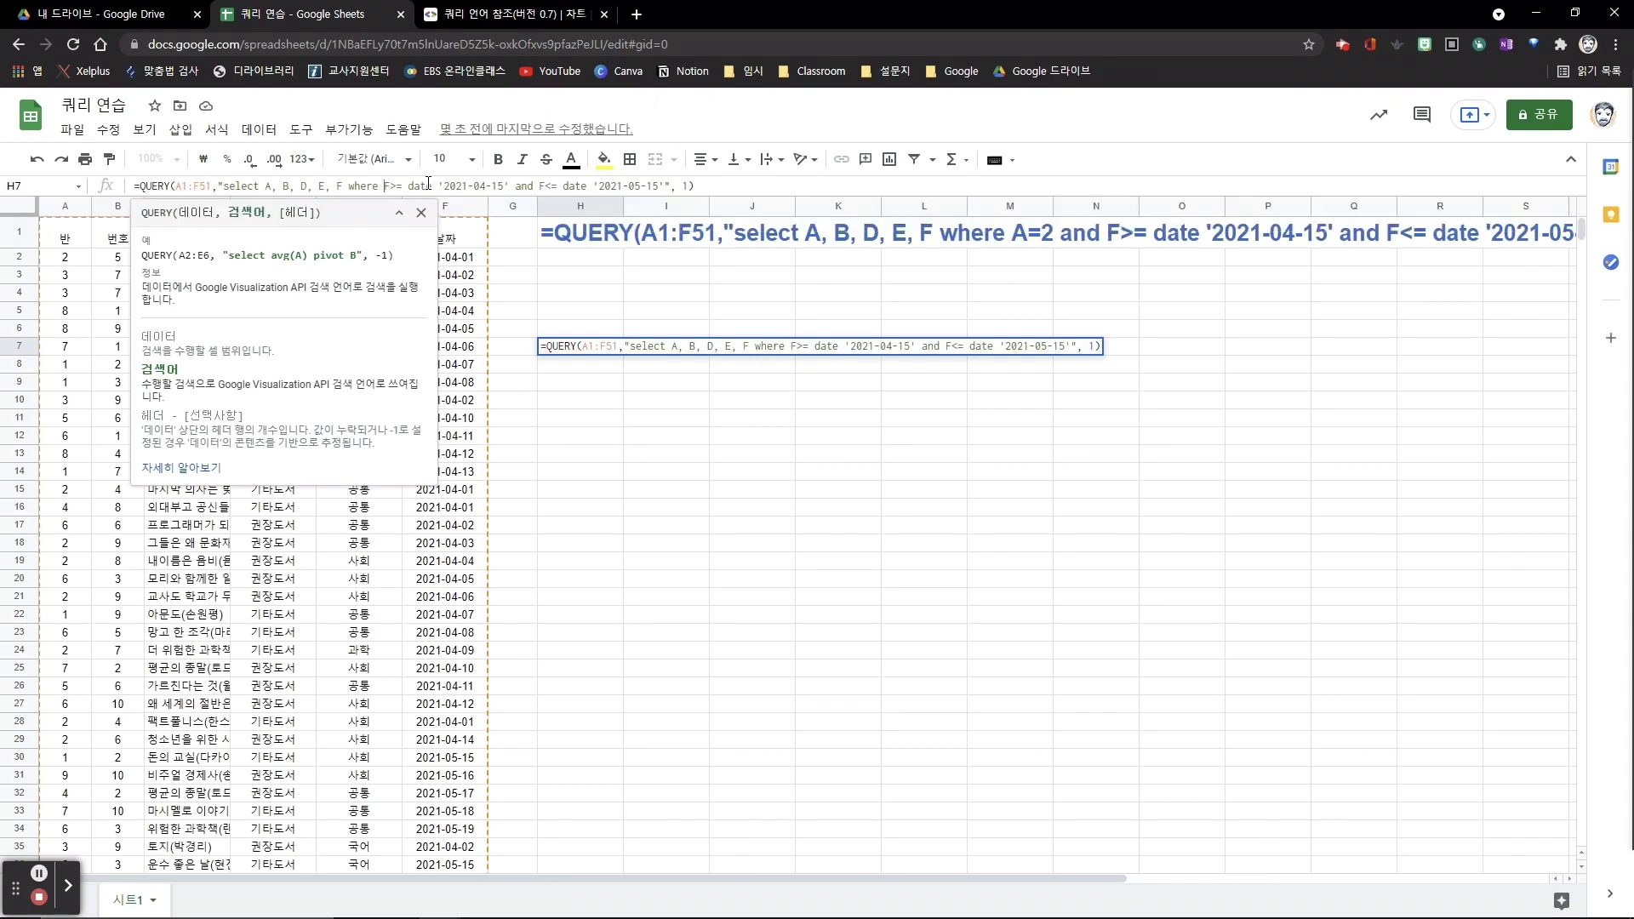
key(Return)
click(577, 347)
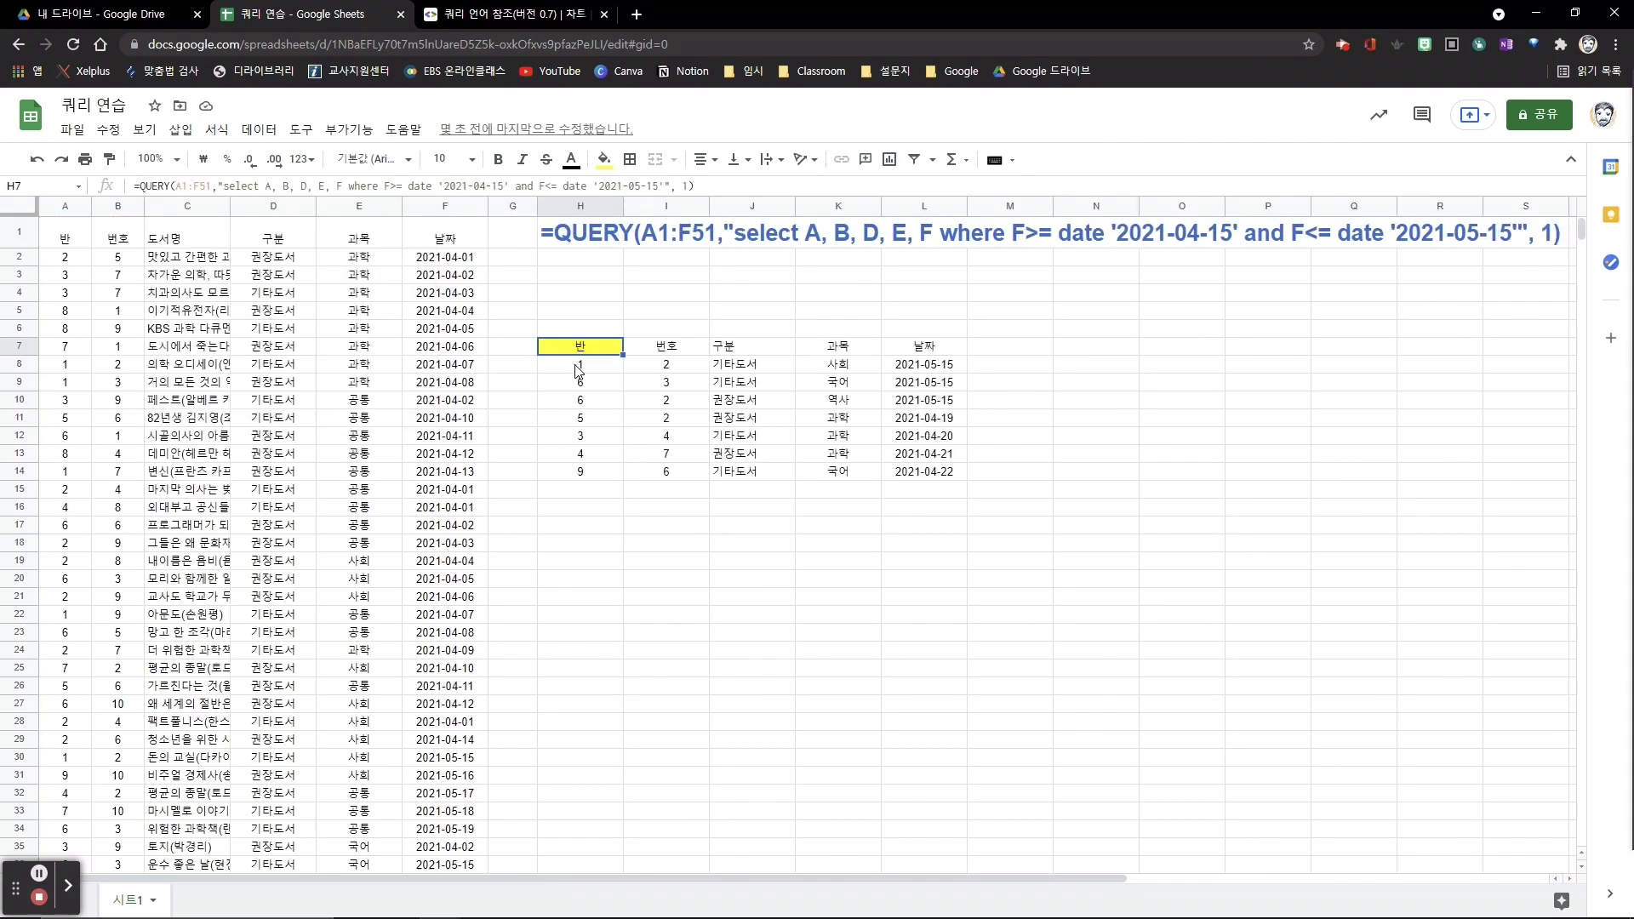
Step: Examine the filtered records alongside H7's QUERY formula and the separate date cell L5
drag(577, 370, 915, 474)
click(594, 349)
drag(136, 186, 760, 184)
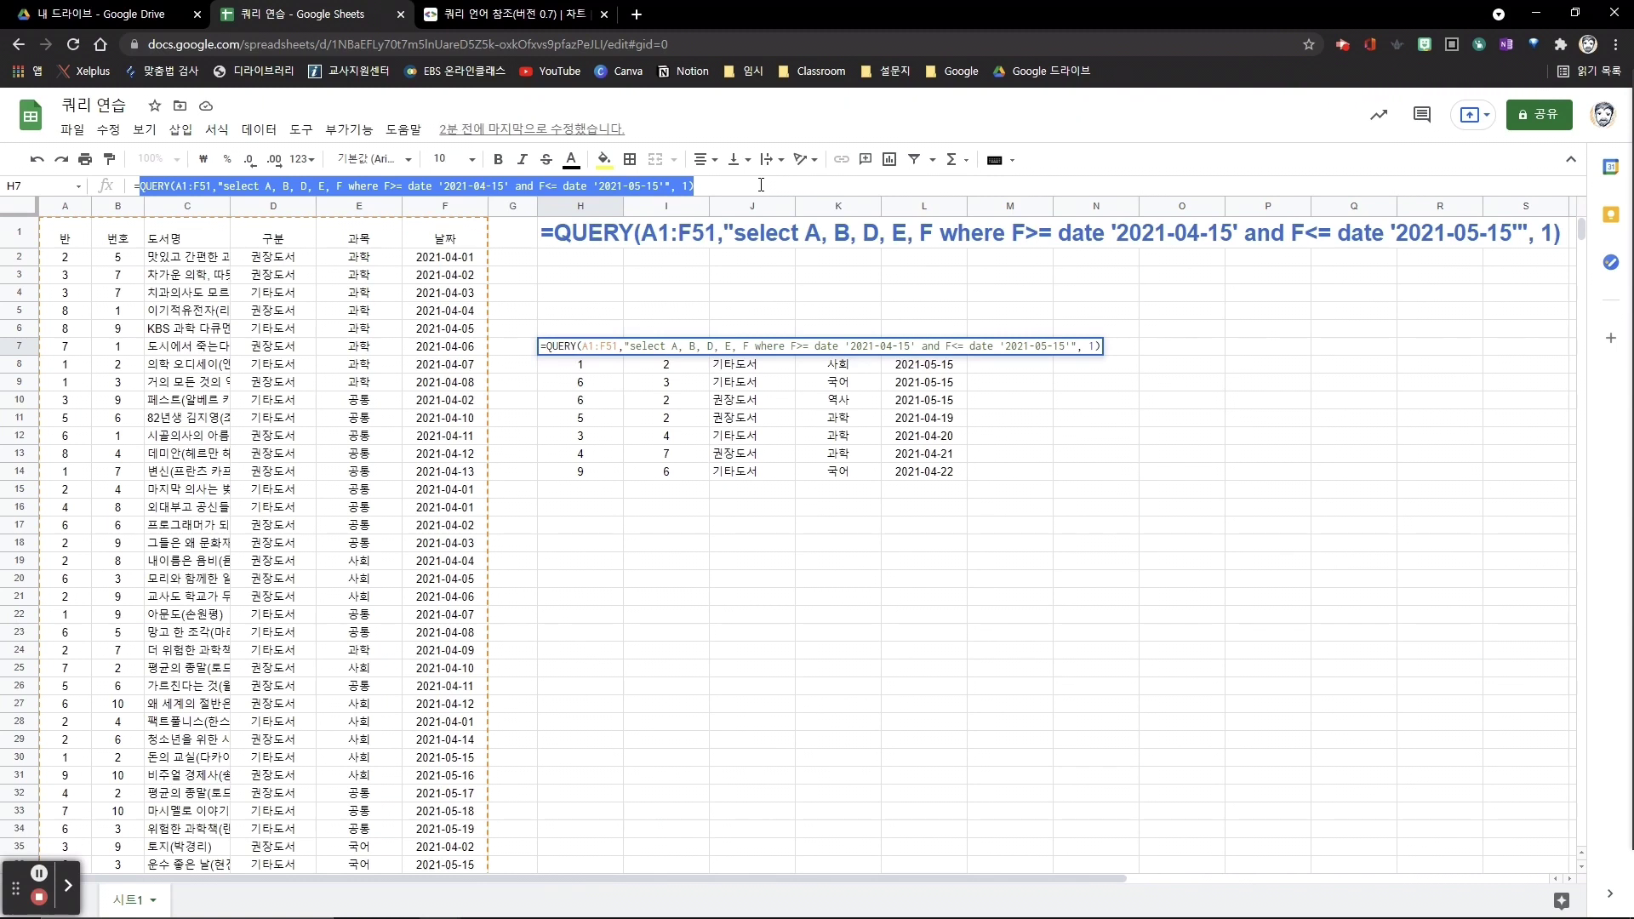
click(927, 366)
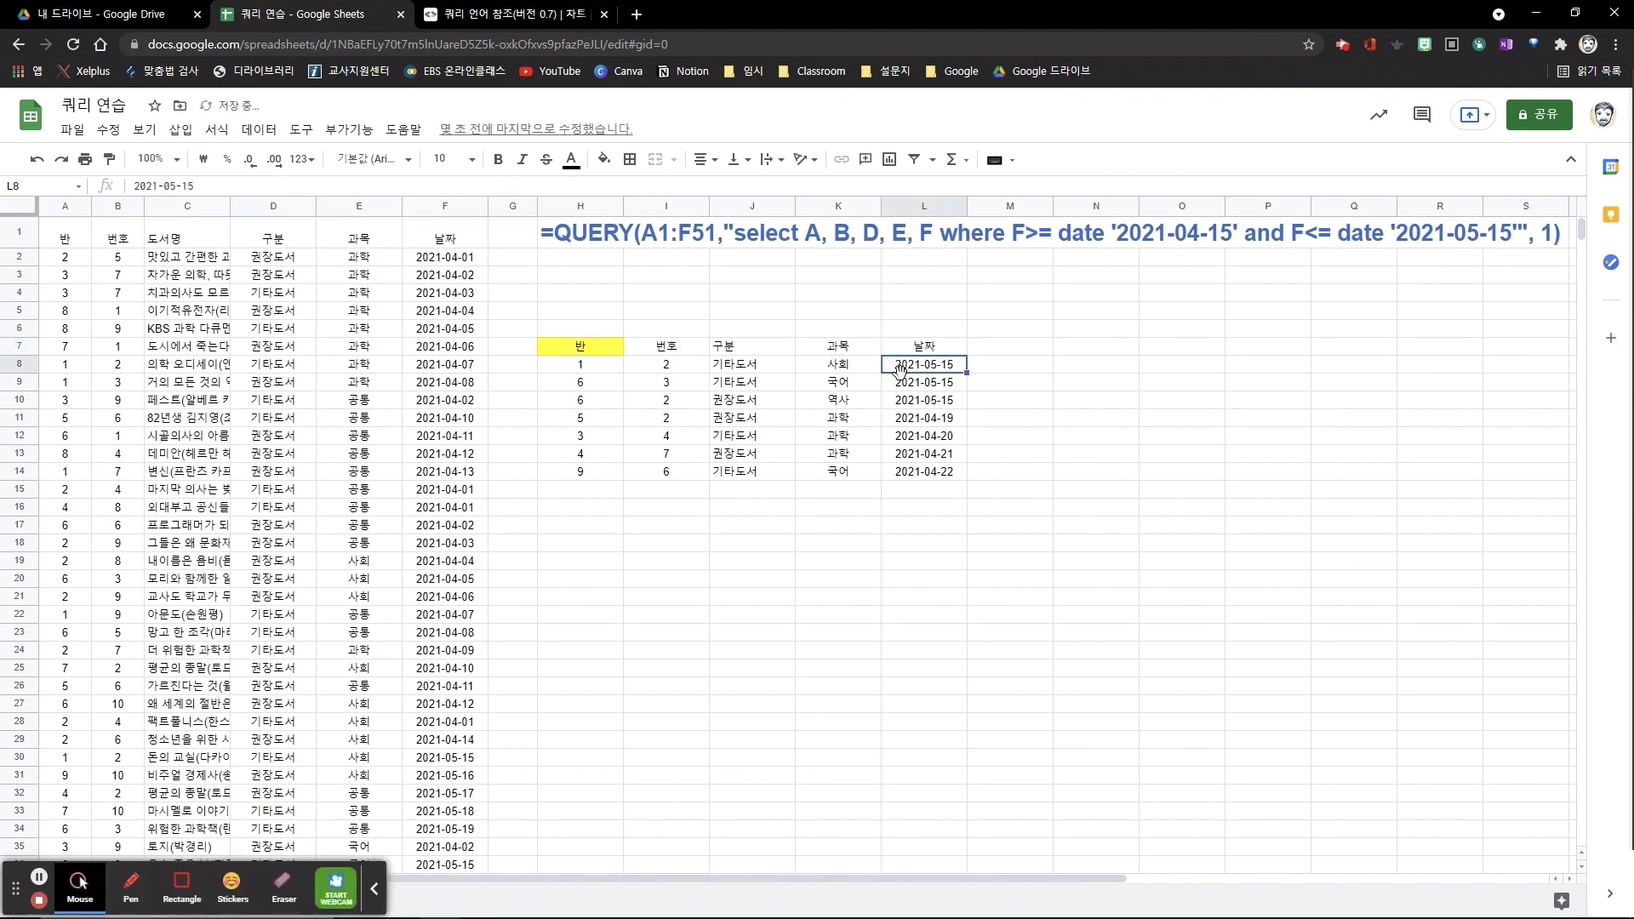
click(1085, 314)
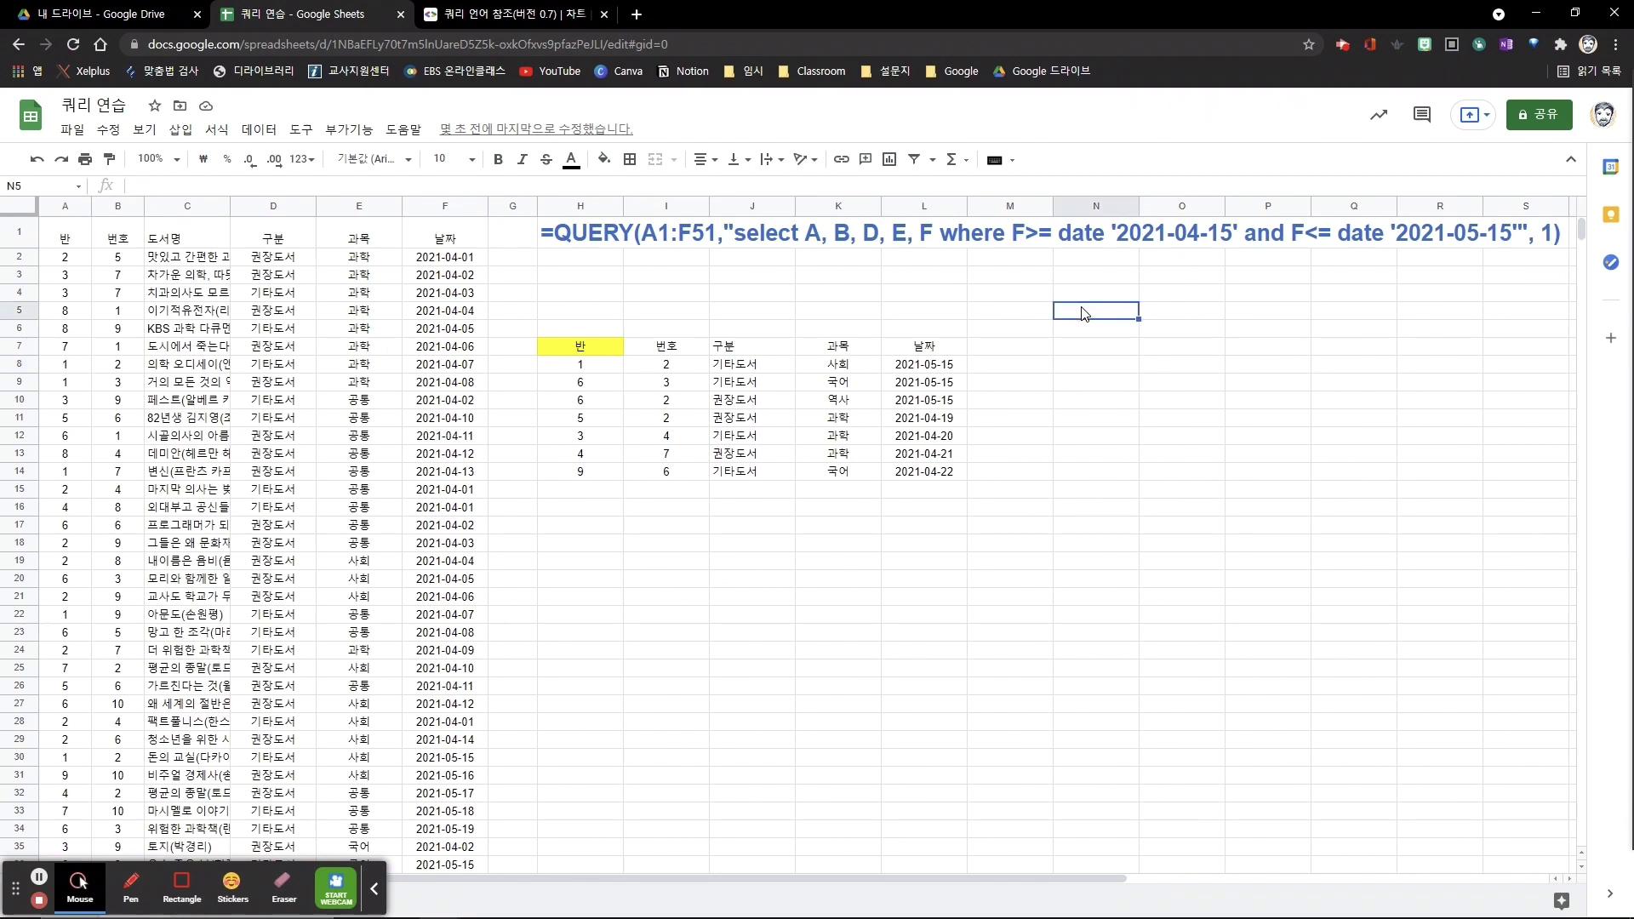
click(568, 351)
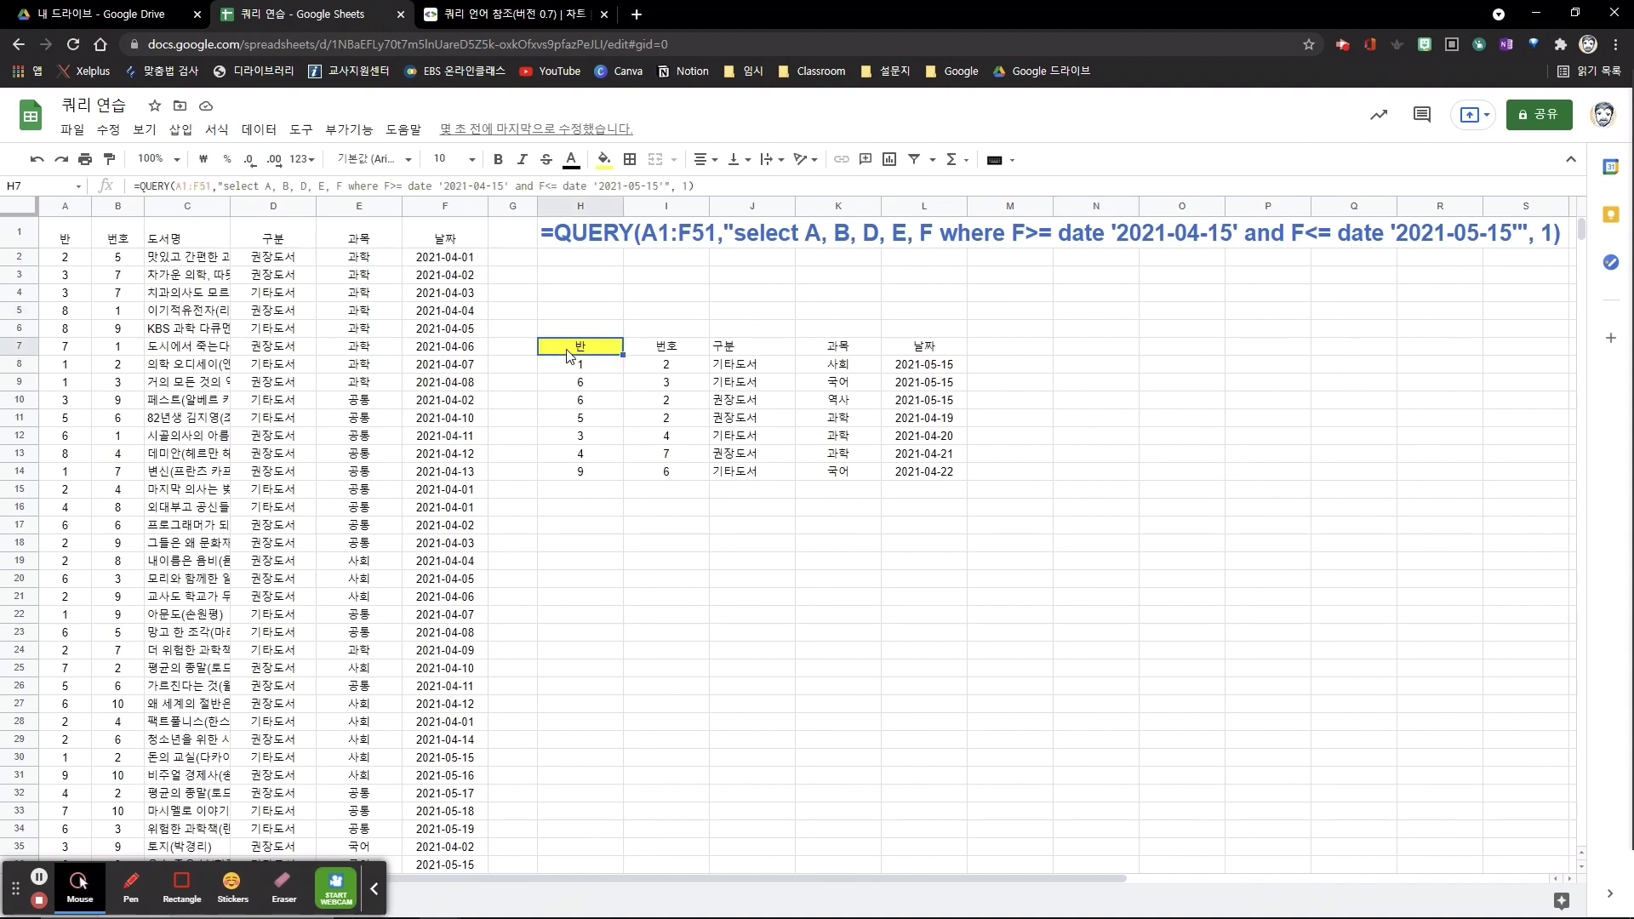
drag(569, 354, 912, 482)
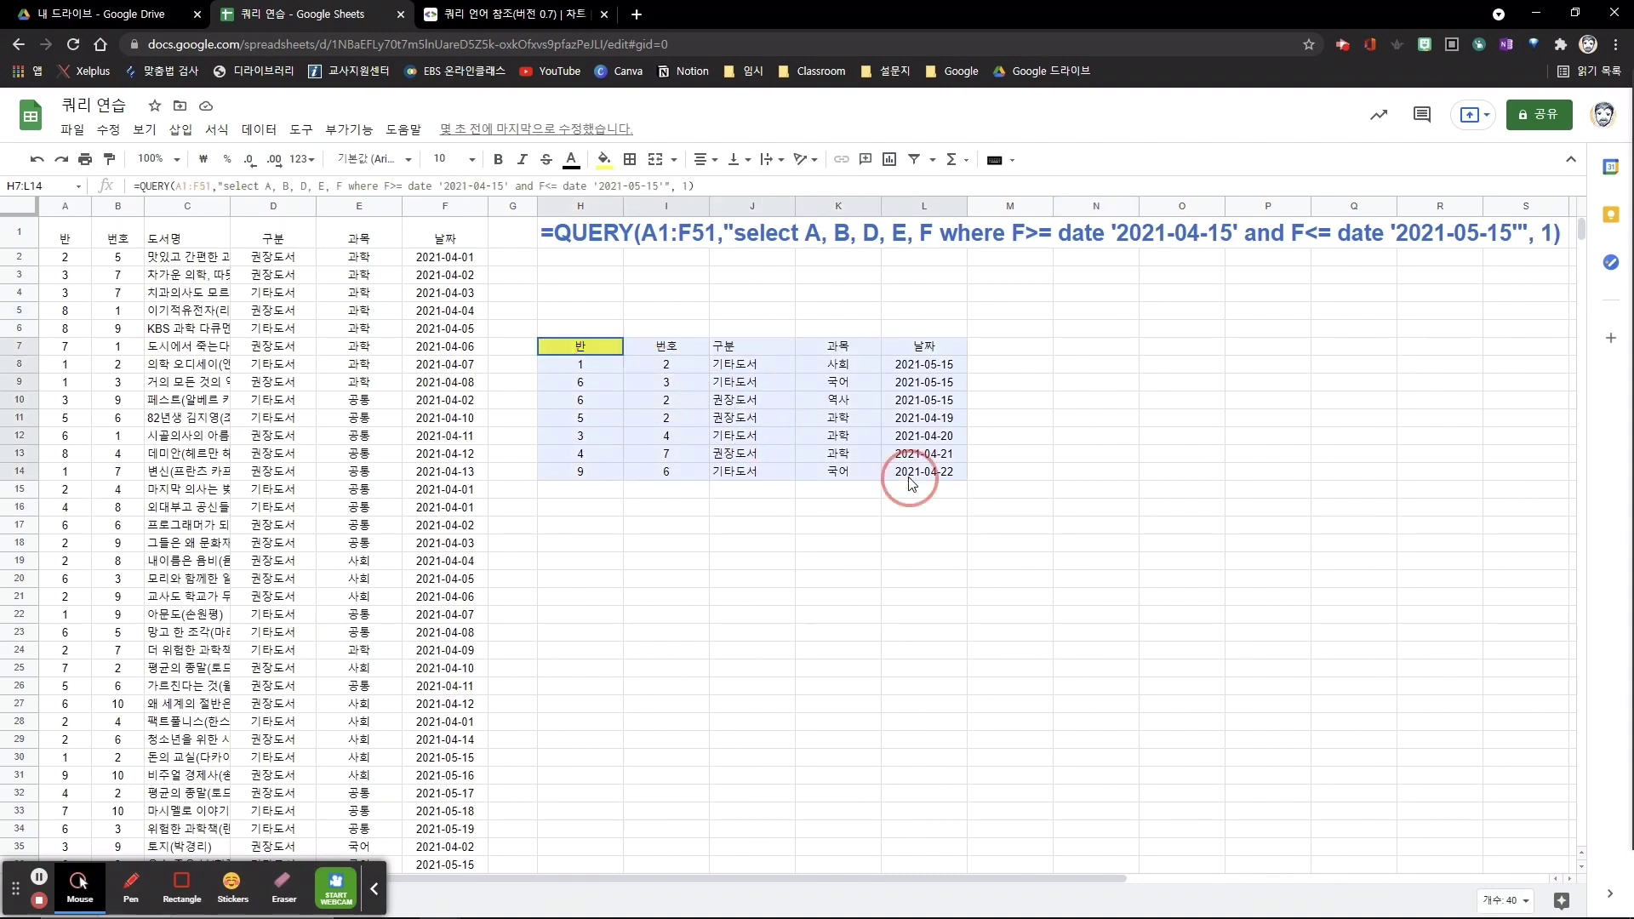
click(957, 318)
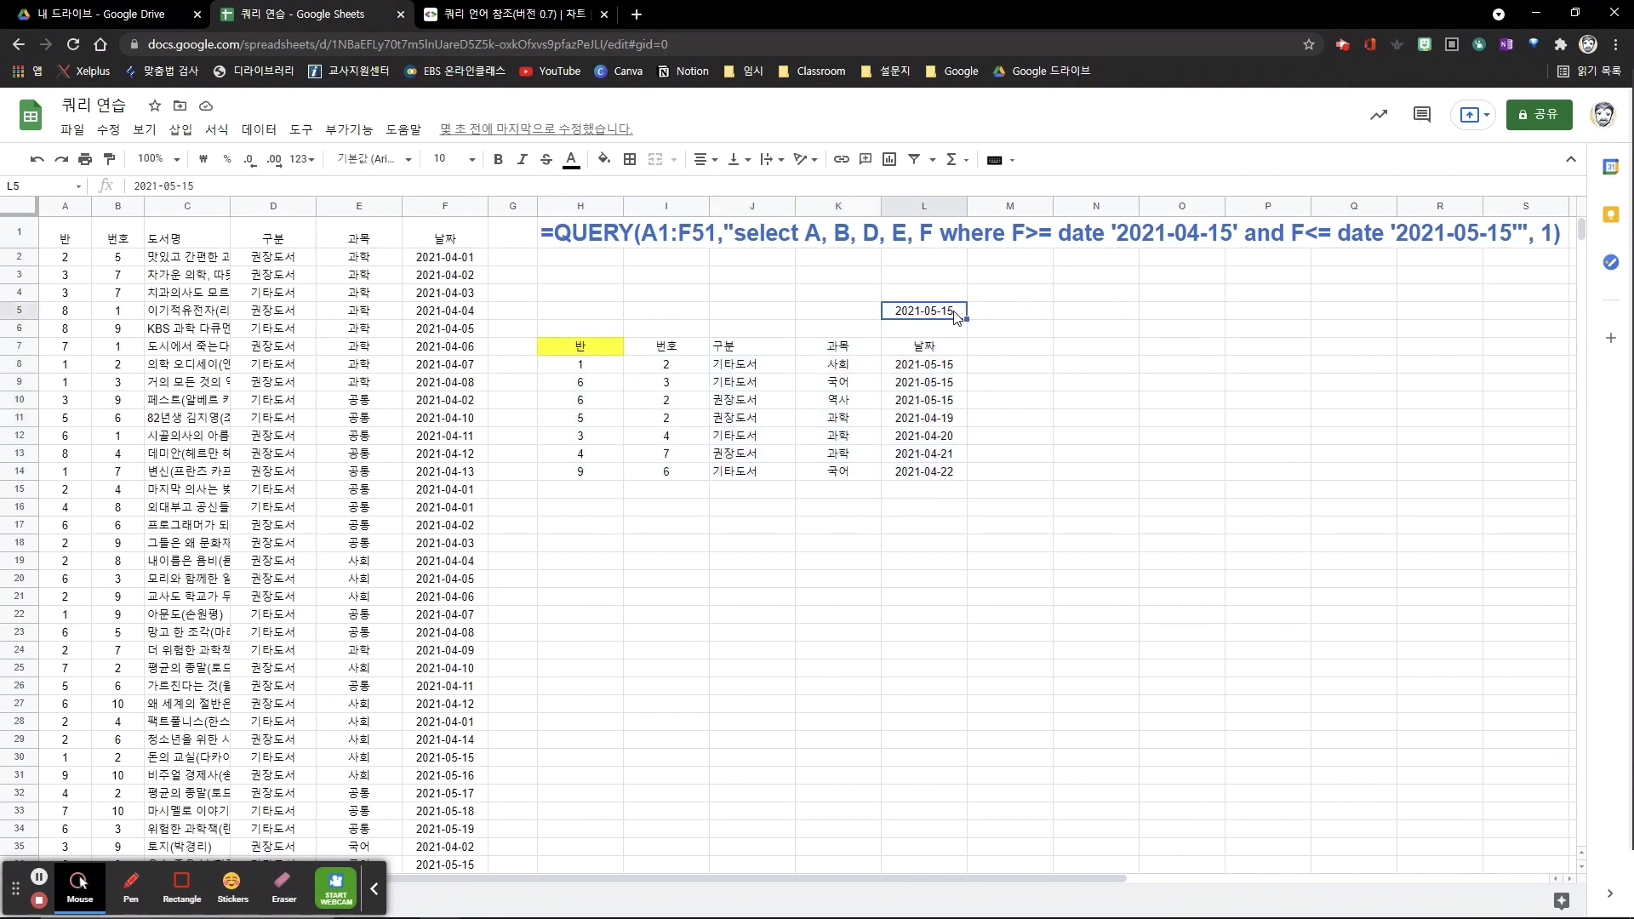
key(ctrl+Down)
key(ctrl+Left)
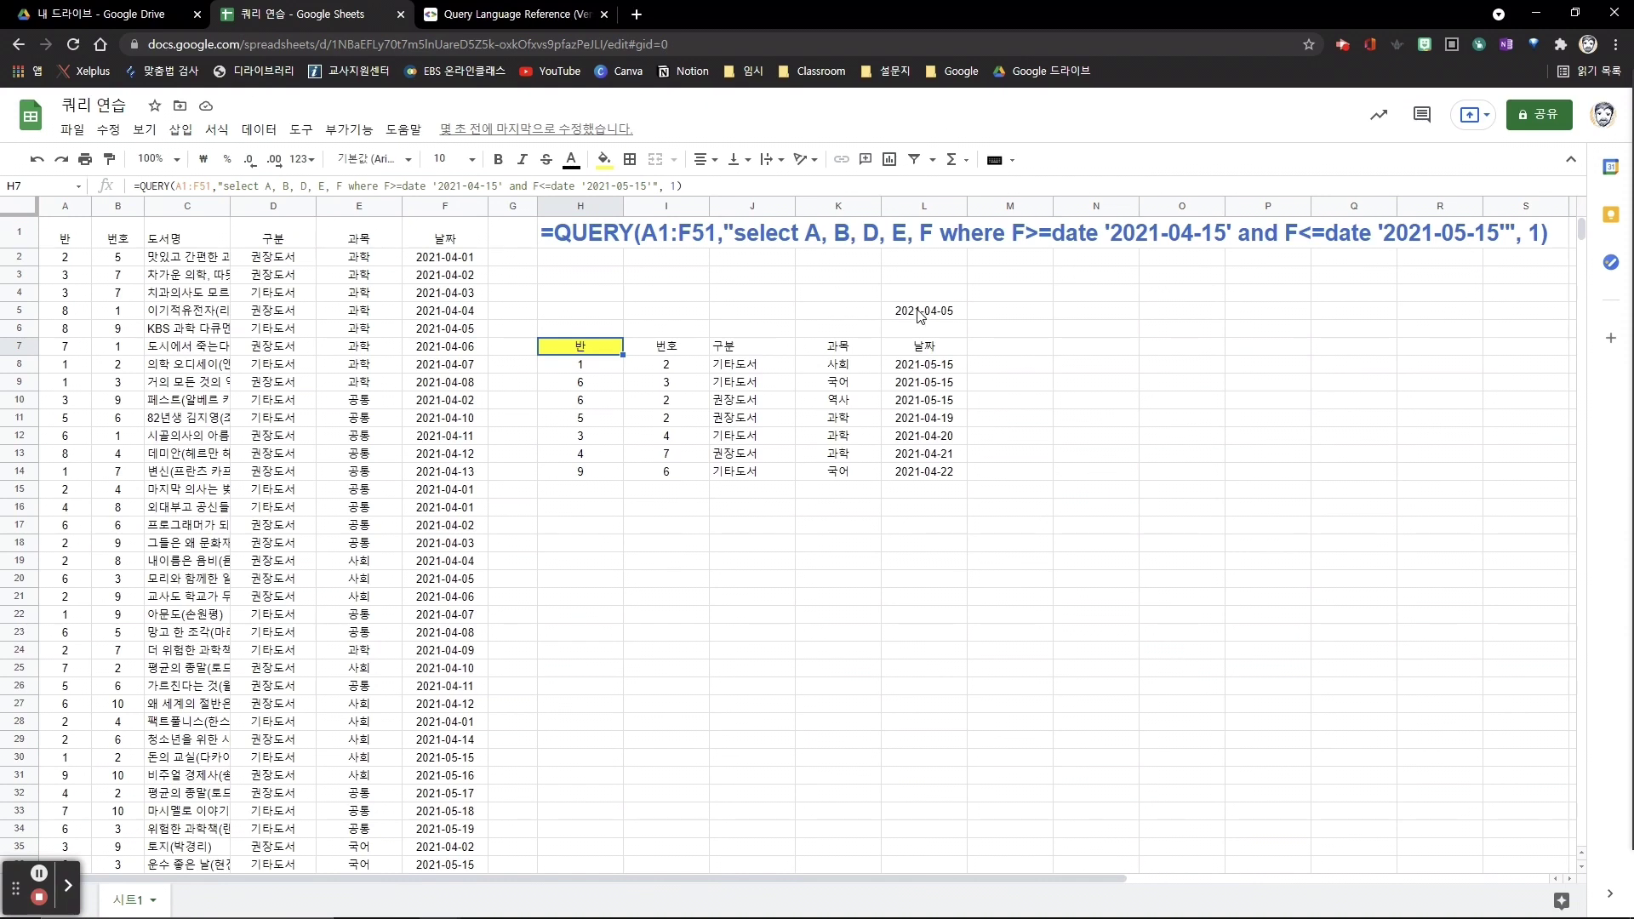
click(919, 316)
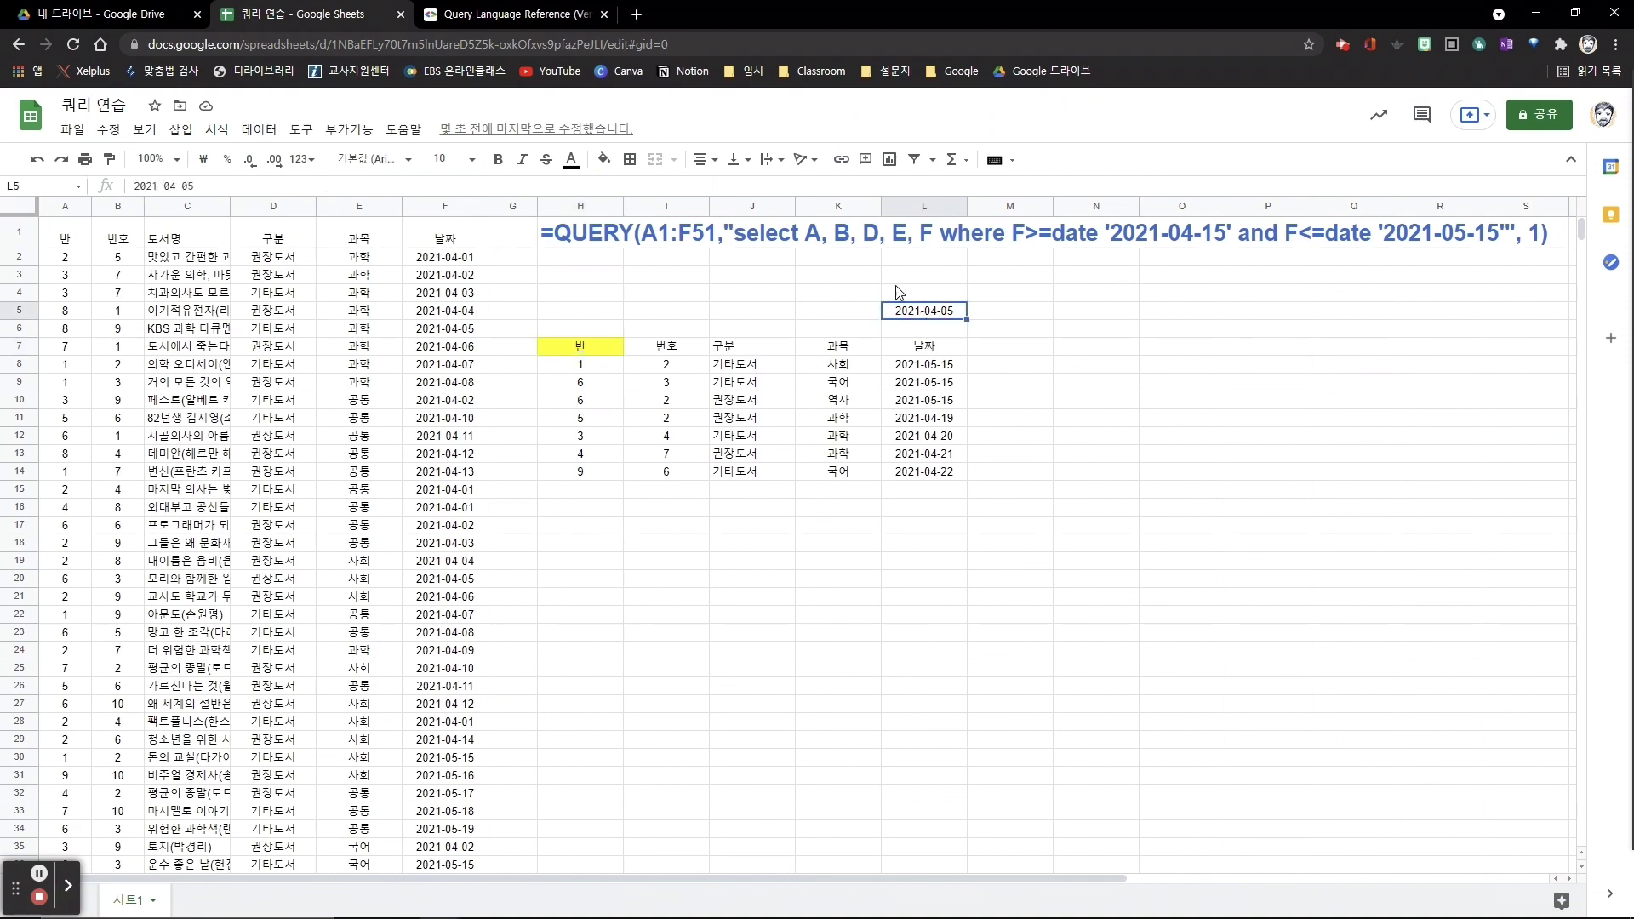
drag(877, 309, 611, 347)
Step: Replace the date text in H7's QUERY formula with the concatenated cell reference "&L5&" inside the single quotes, and apply the formula
click(590, 353)
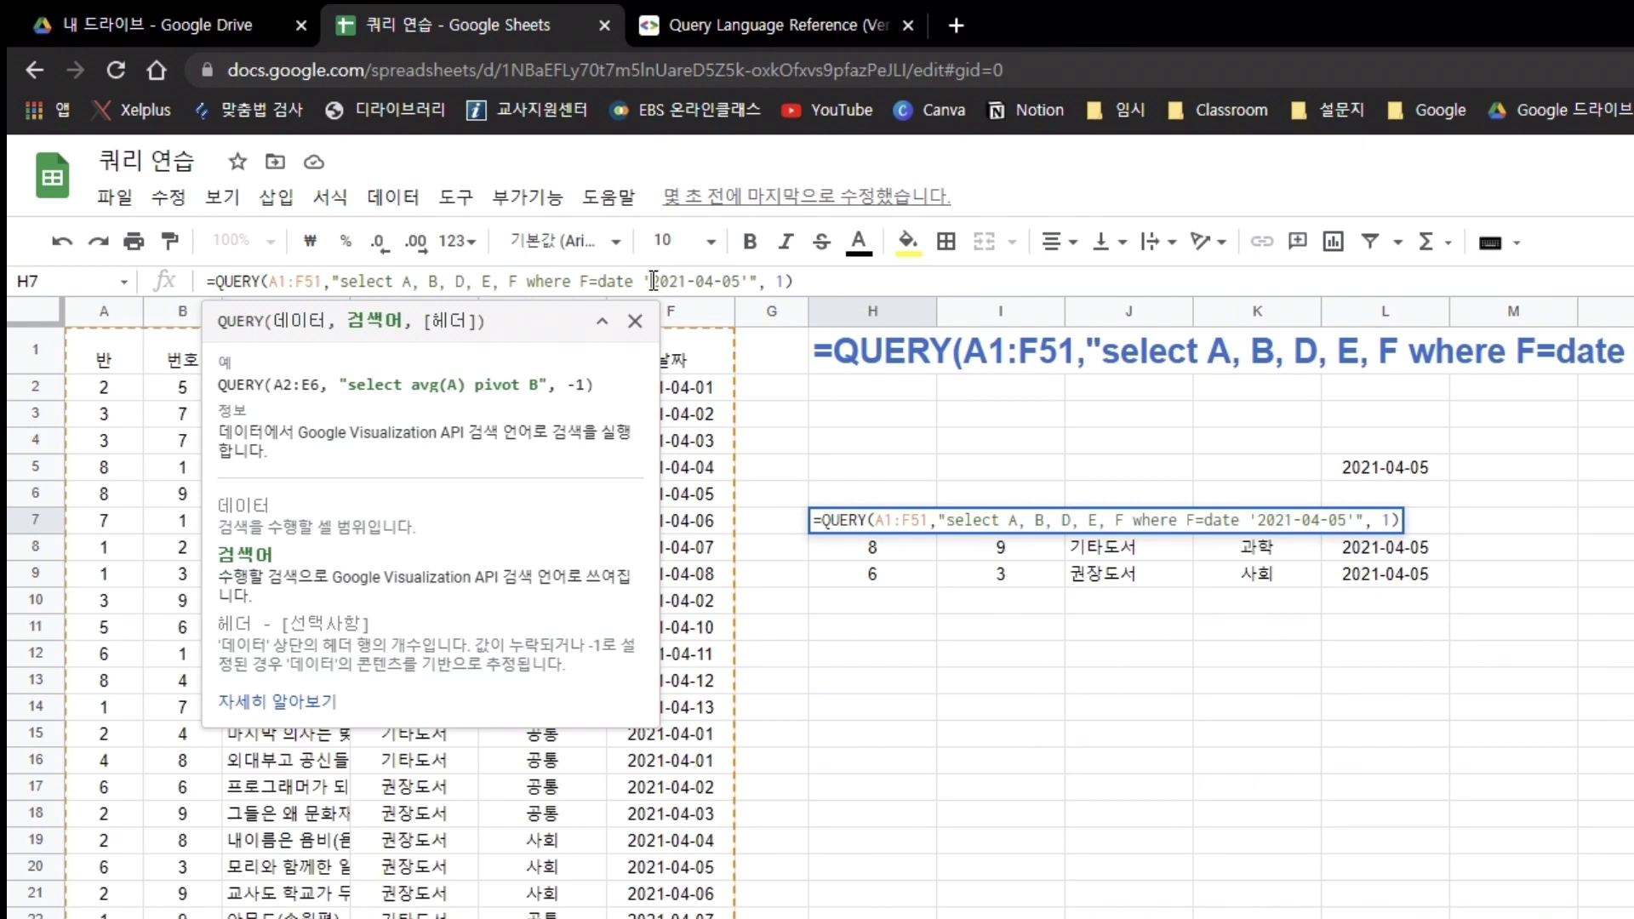
text(")
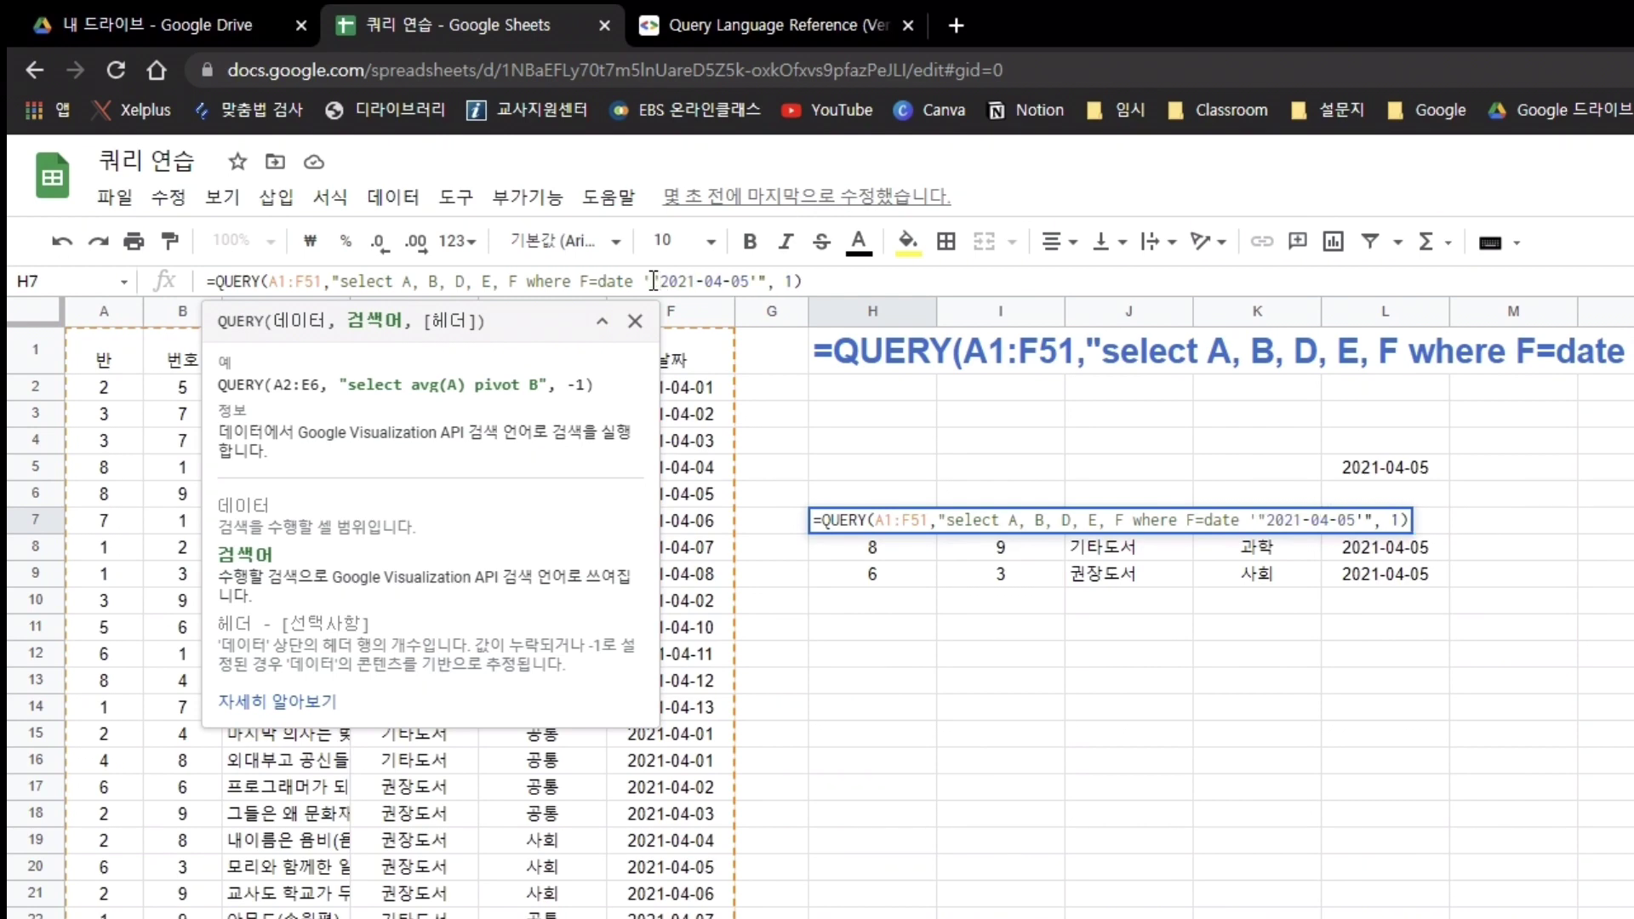
text(&)
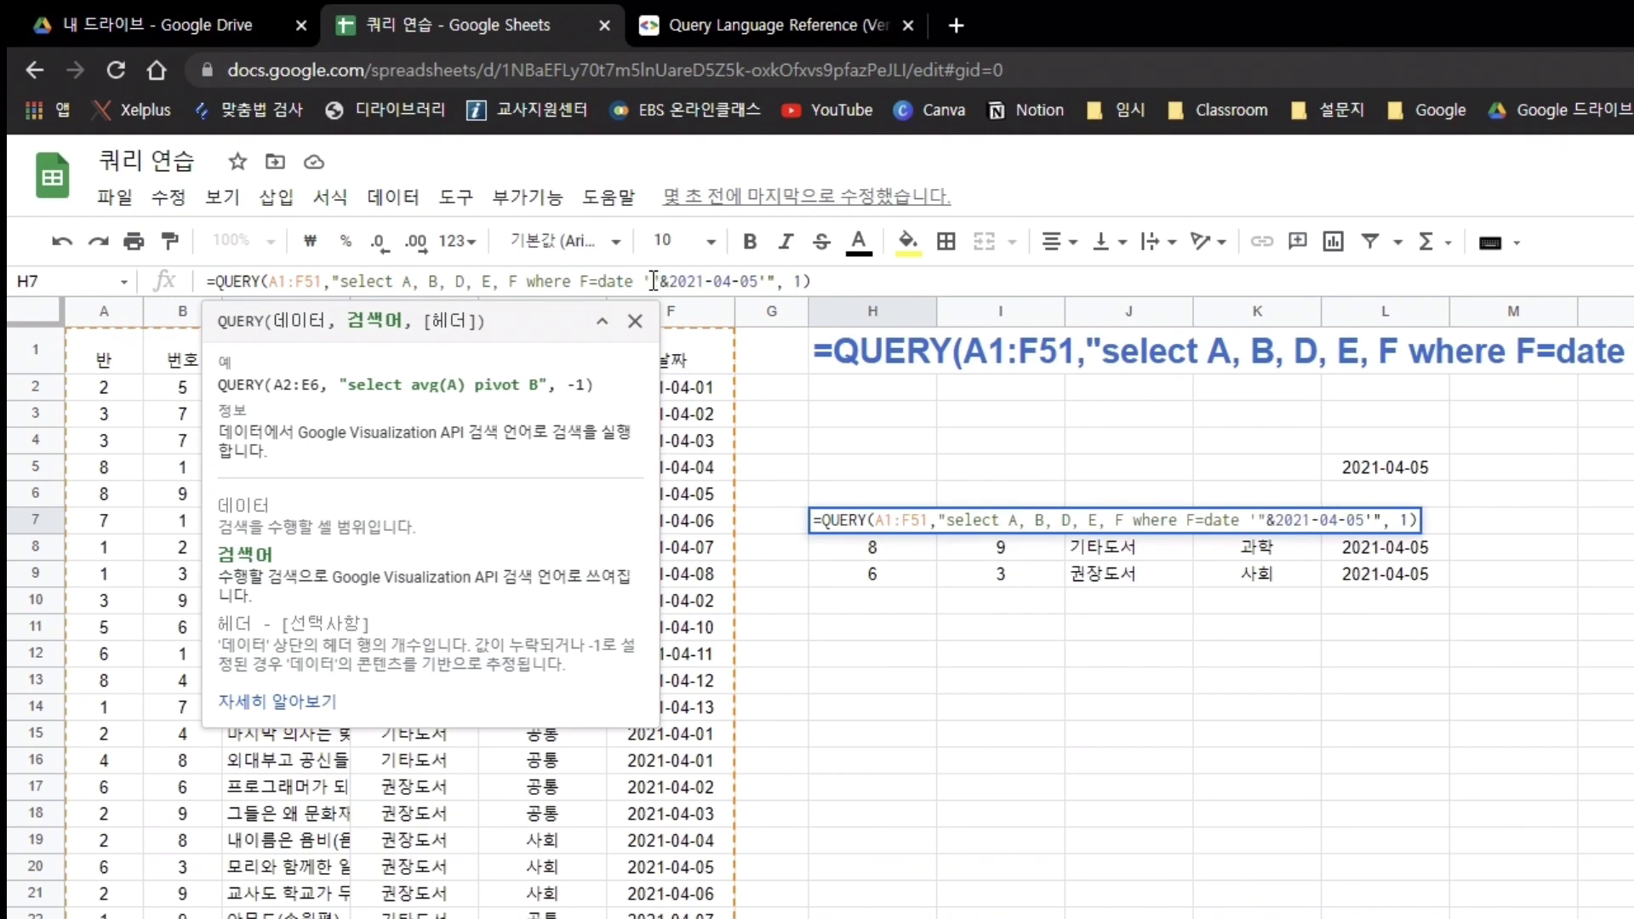
click(759, 282)
key(BackSpace)
key(BackSpace)
key(BackSpace)
key(BackSpace)
key(BackSpace)
key(BackSpace)
key(BackSpace)
key(BackSpace)
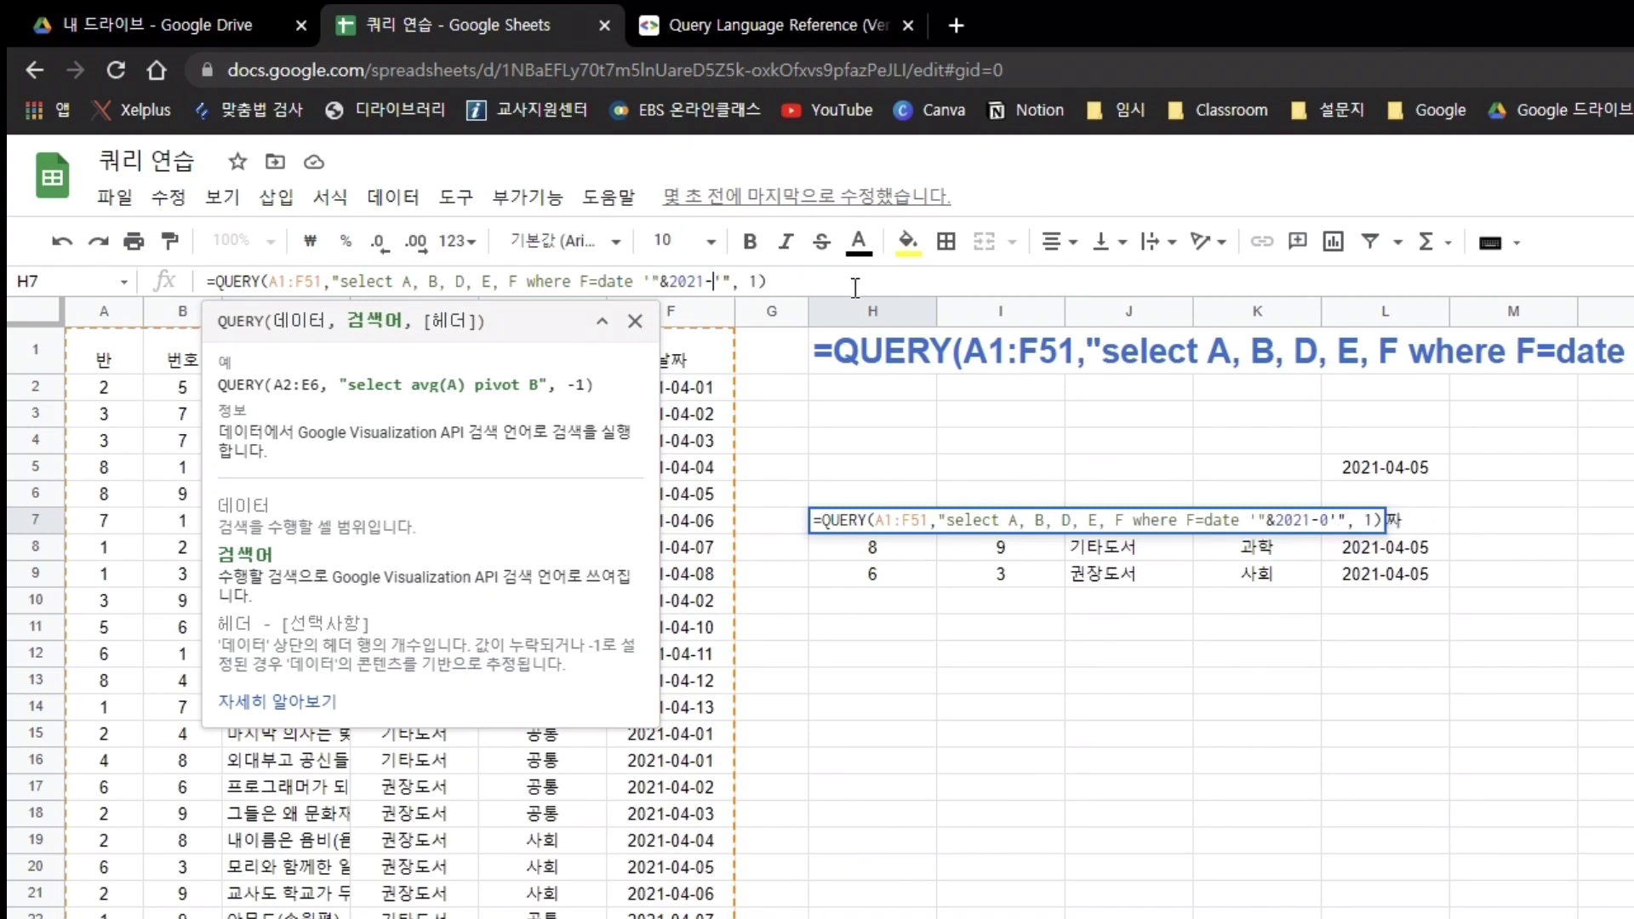
key(BackSpace)
key(BackSpace)
text(L5)
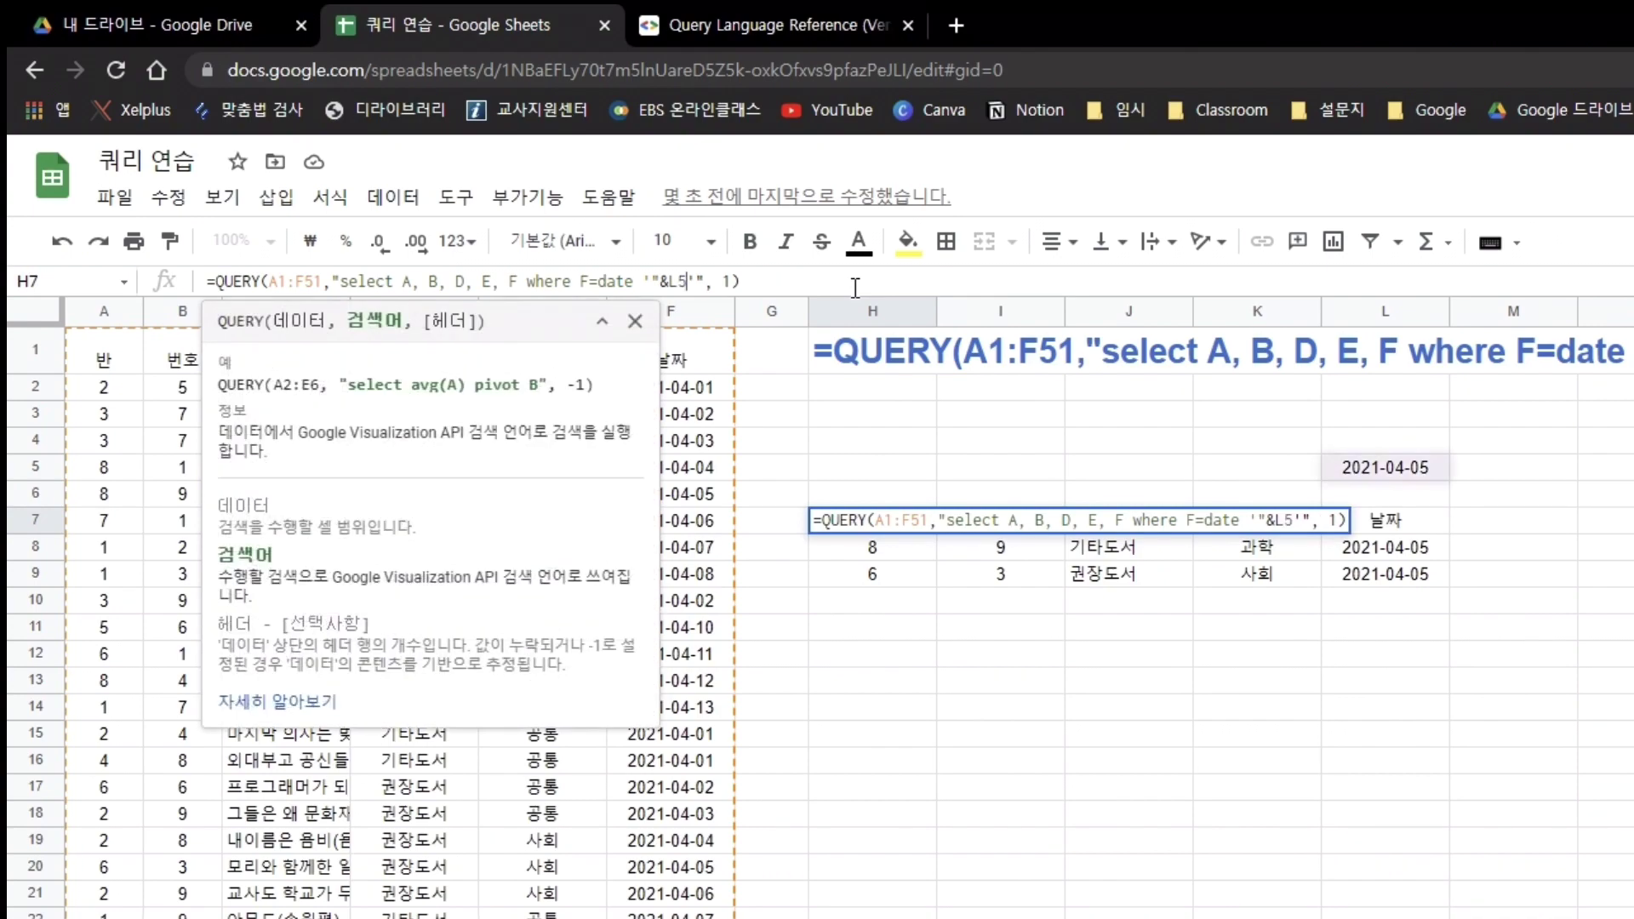
text(&)
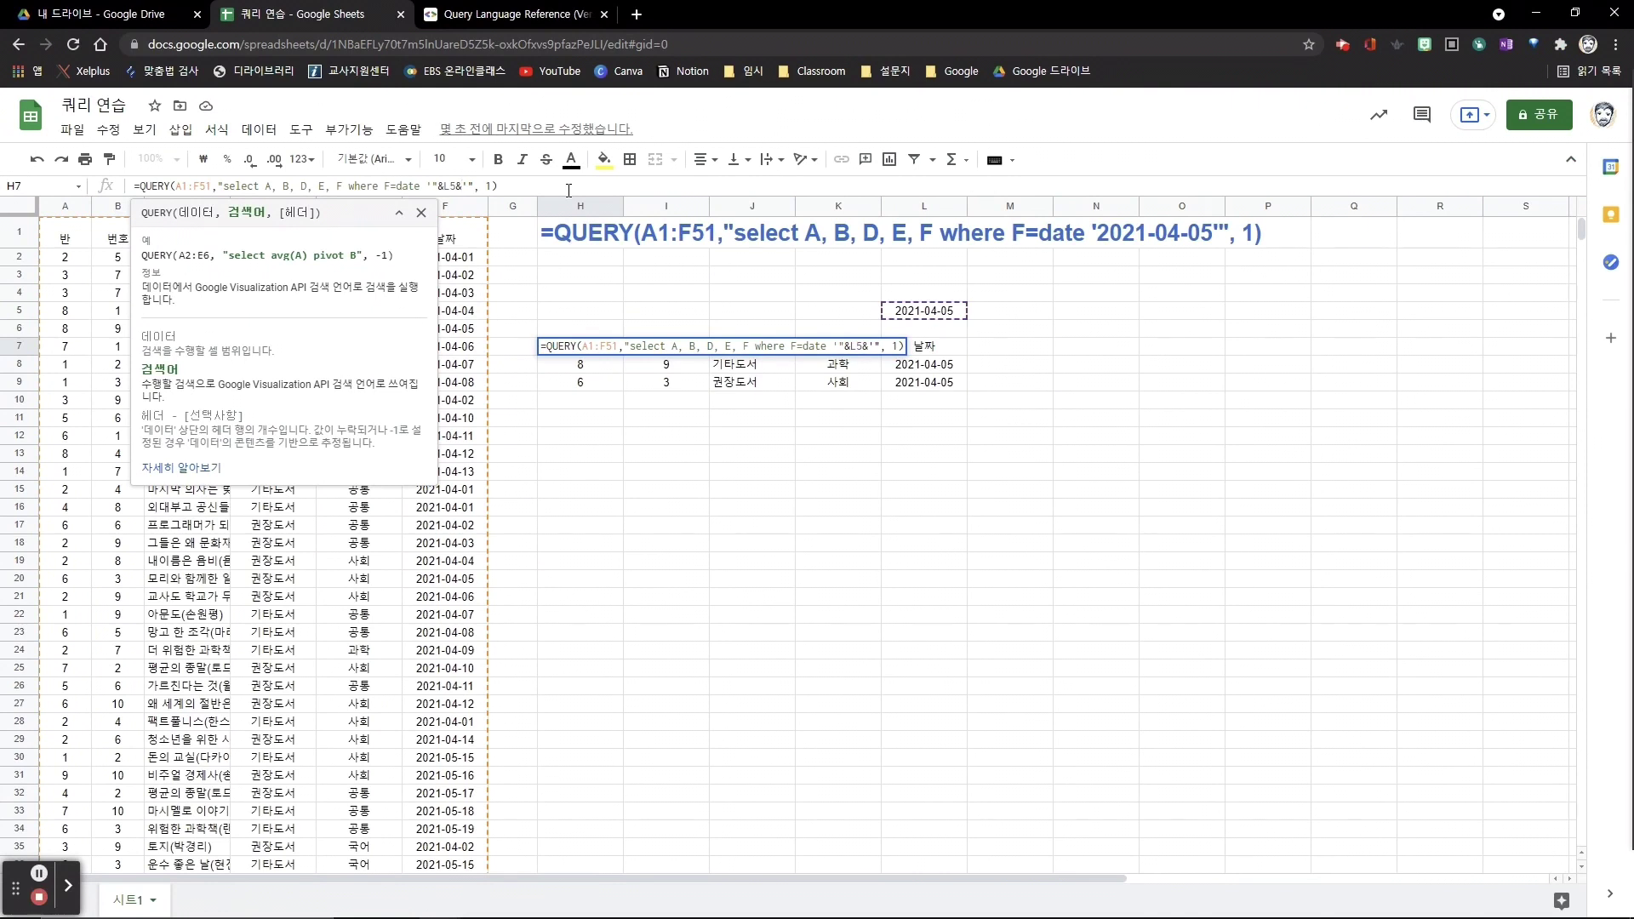
text(")
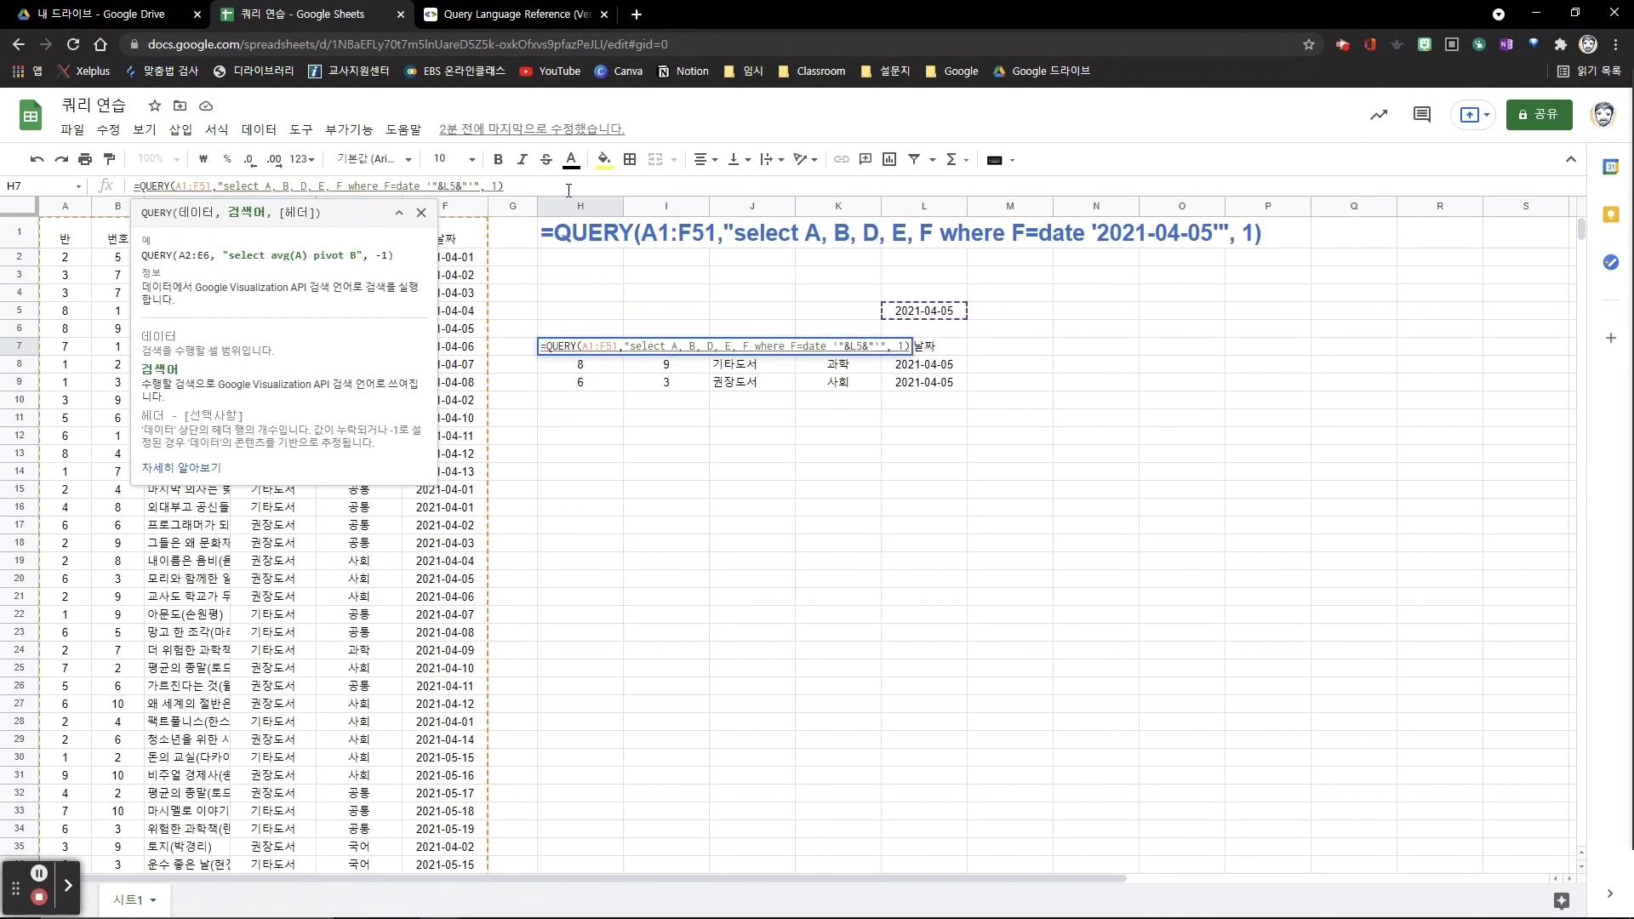
key(Return)
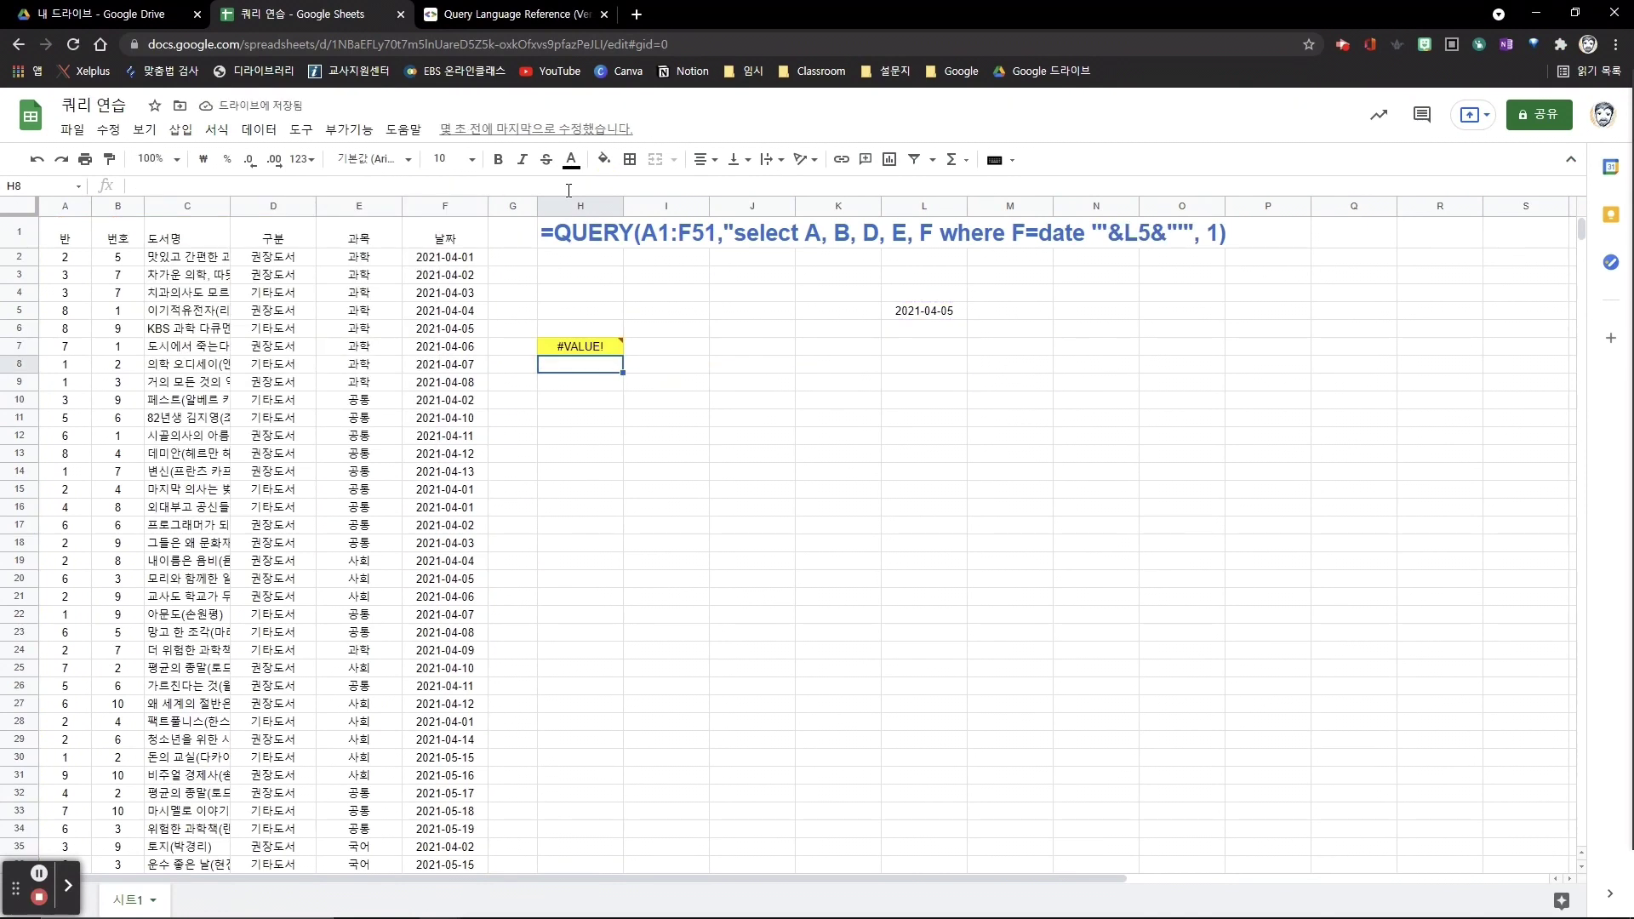
Step: Wrap the L5 reference in H7's QUERY formula as TEXT(L5,"yyyy-mm-dd") and apply the formula
key(Up)
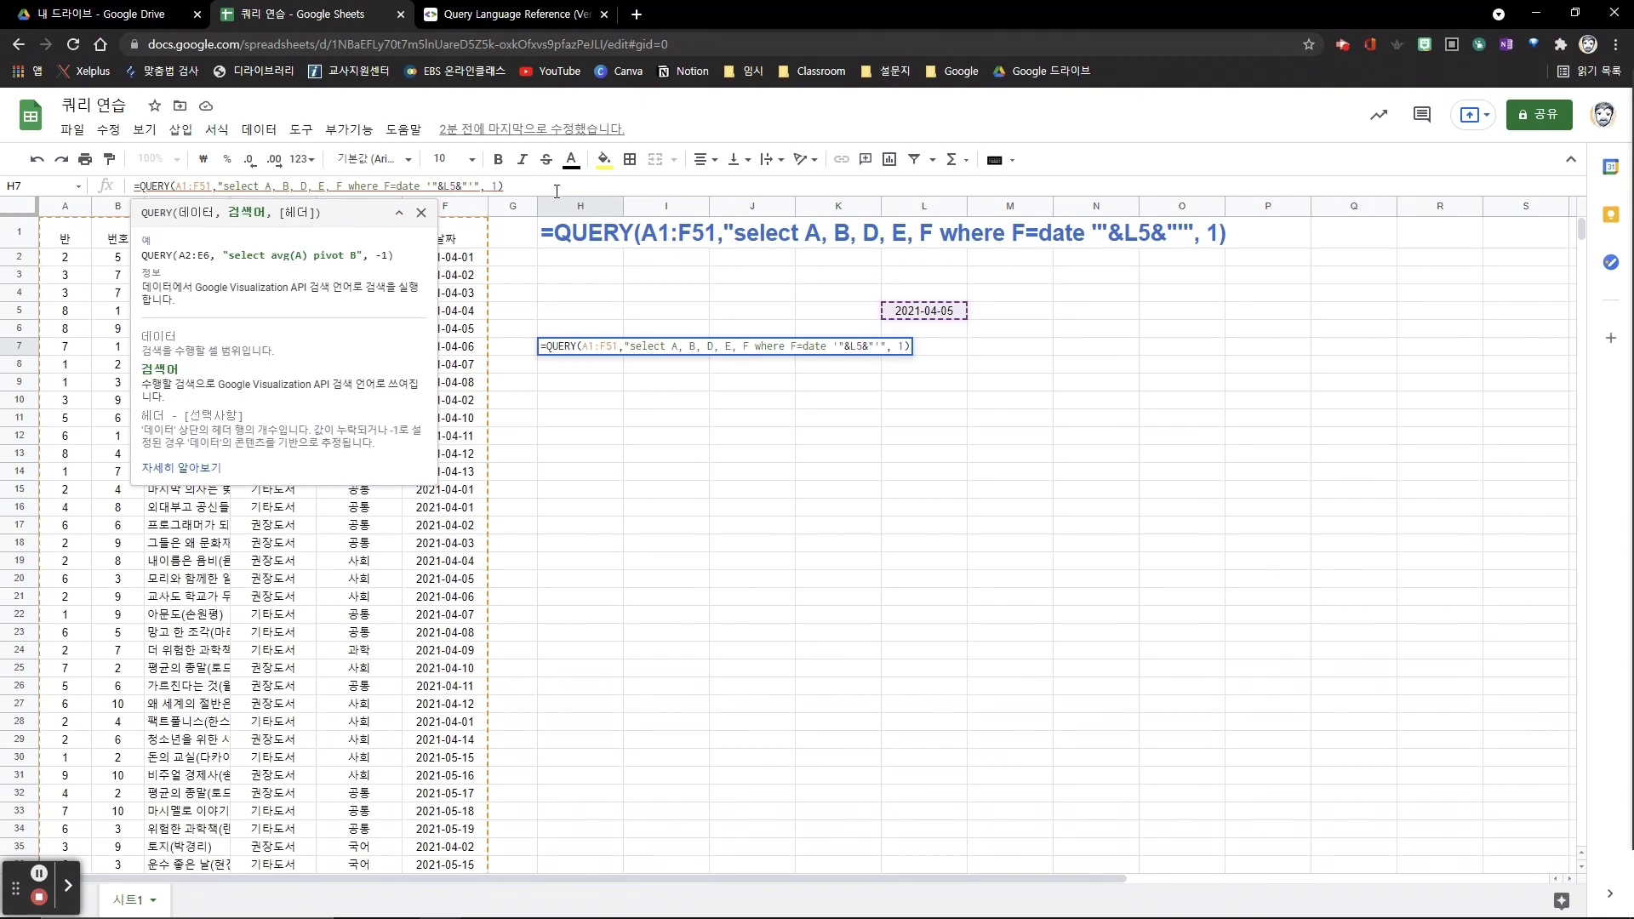
text(TEXT)
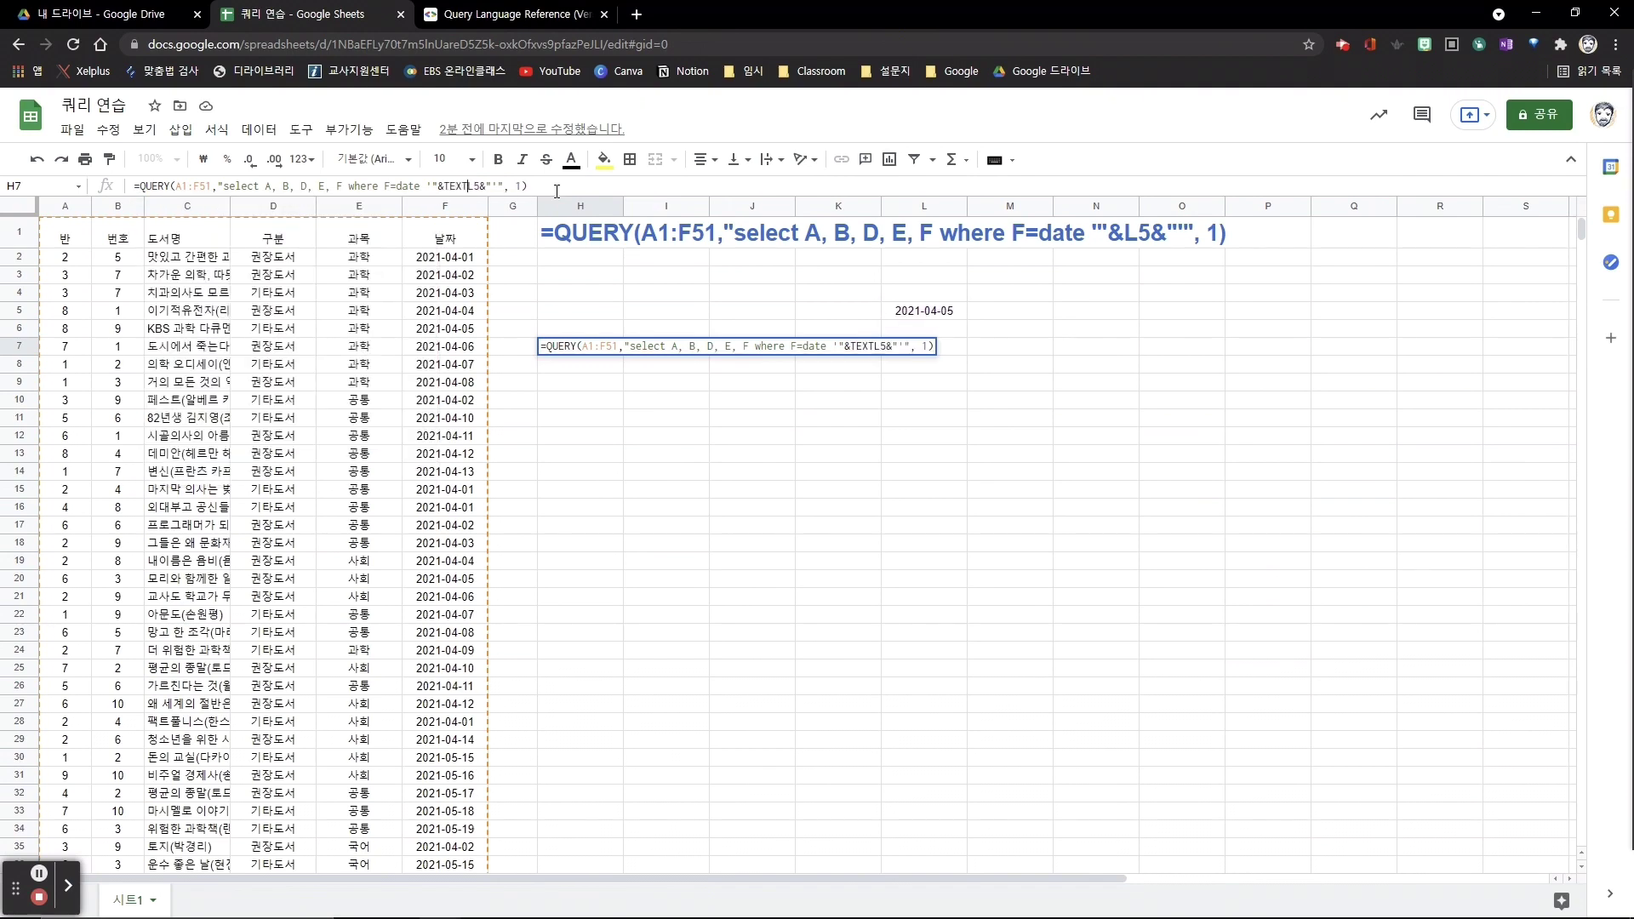
text(()
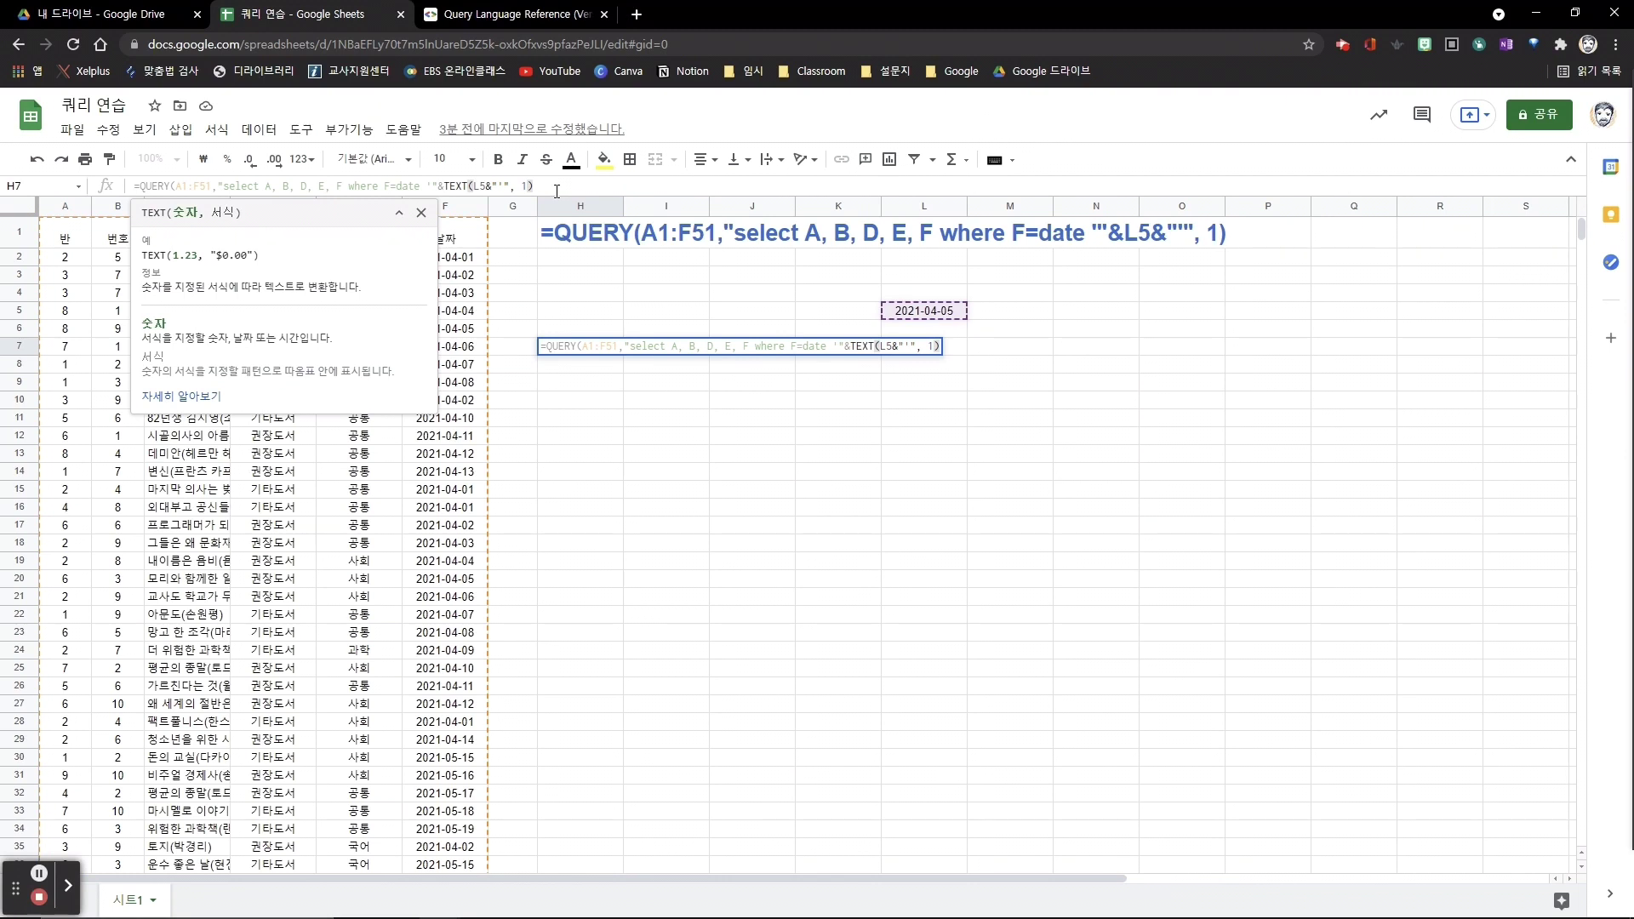
key(Right)
text(,)
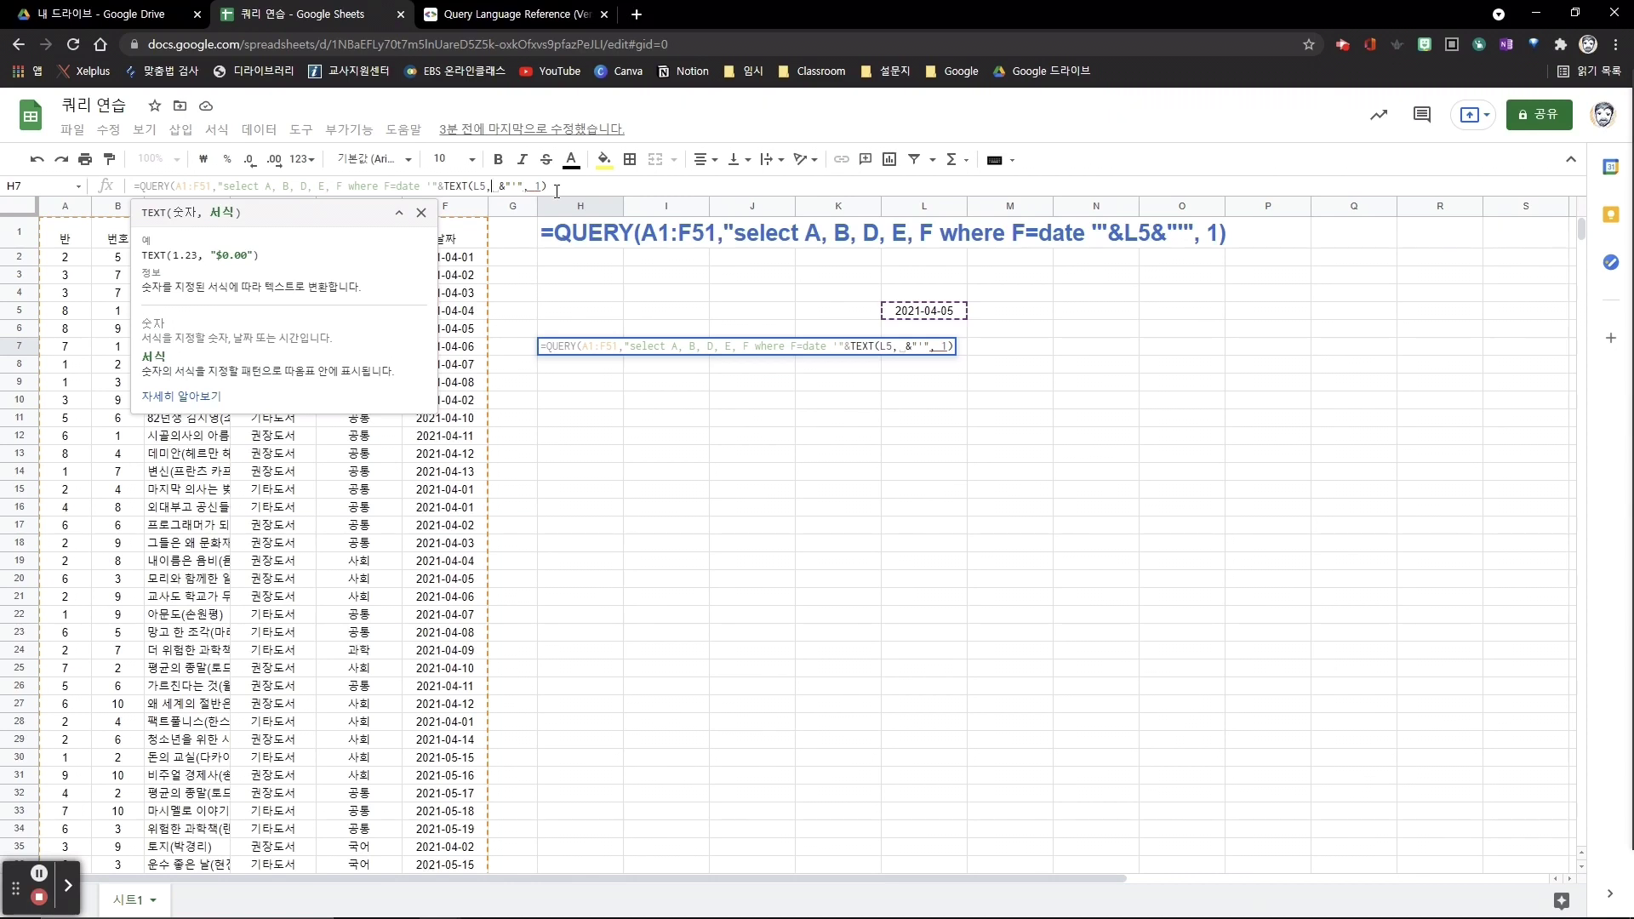
key(BackSpace)
text(")
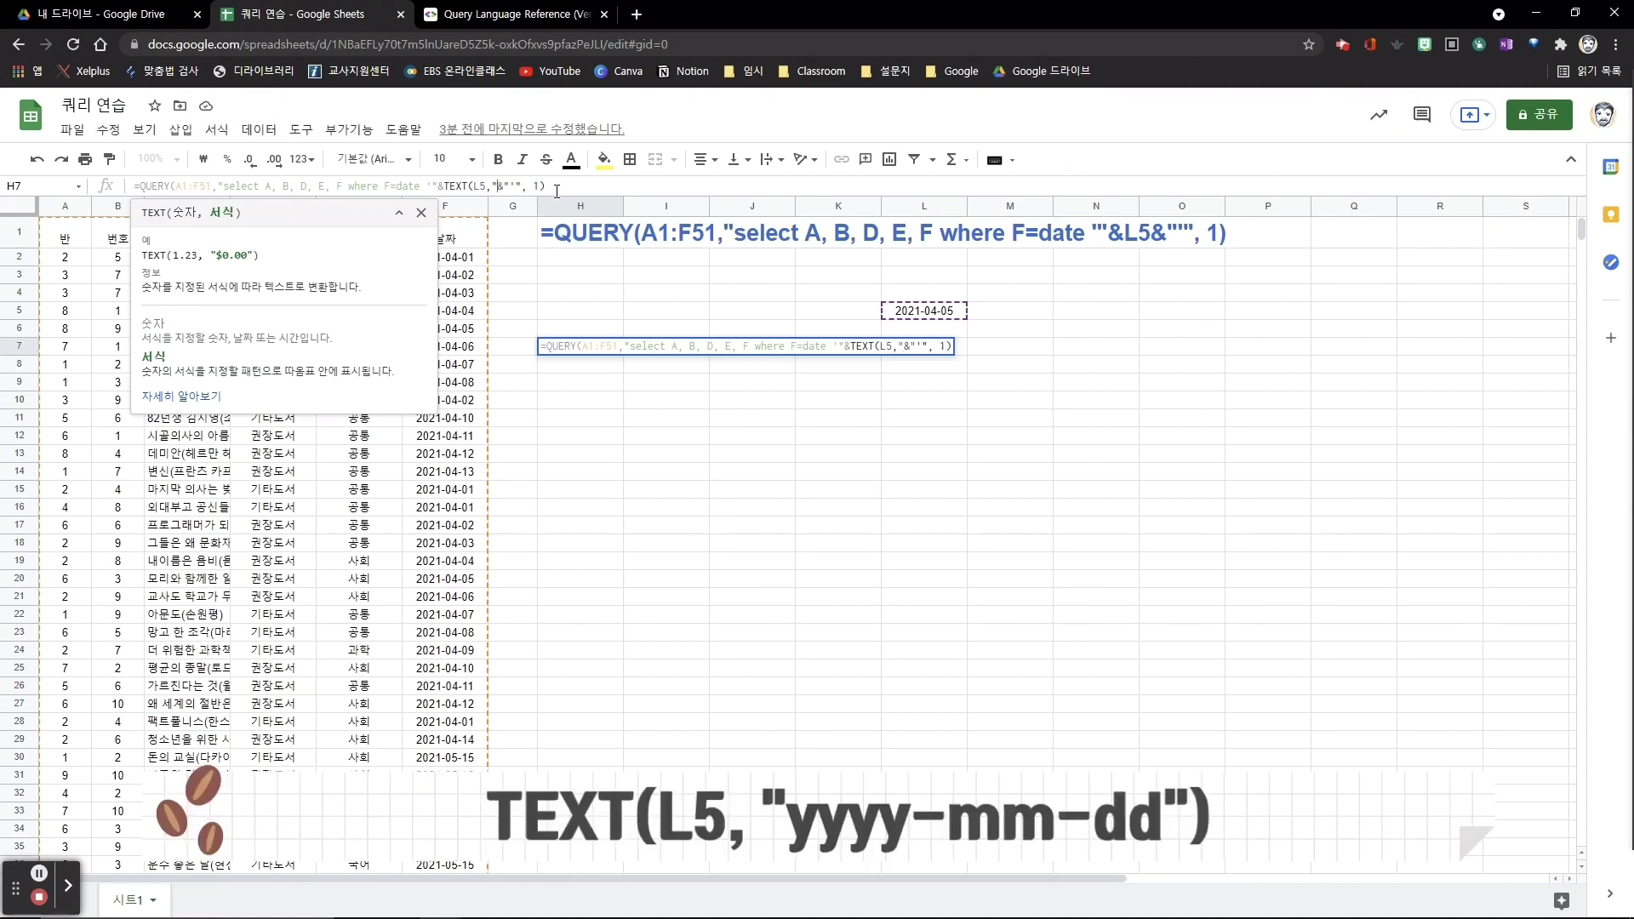
text(yyyy-n)
text(m-dd"))
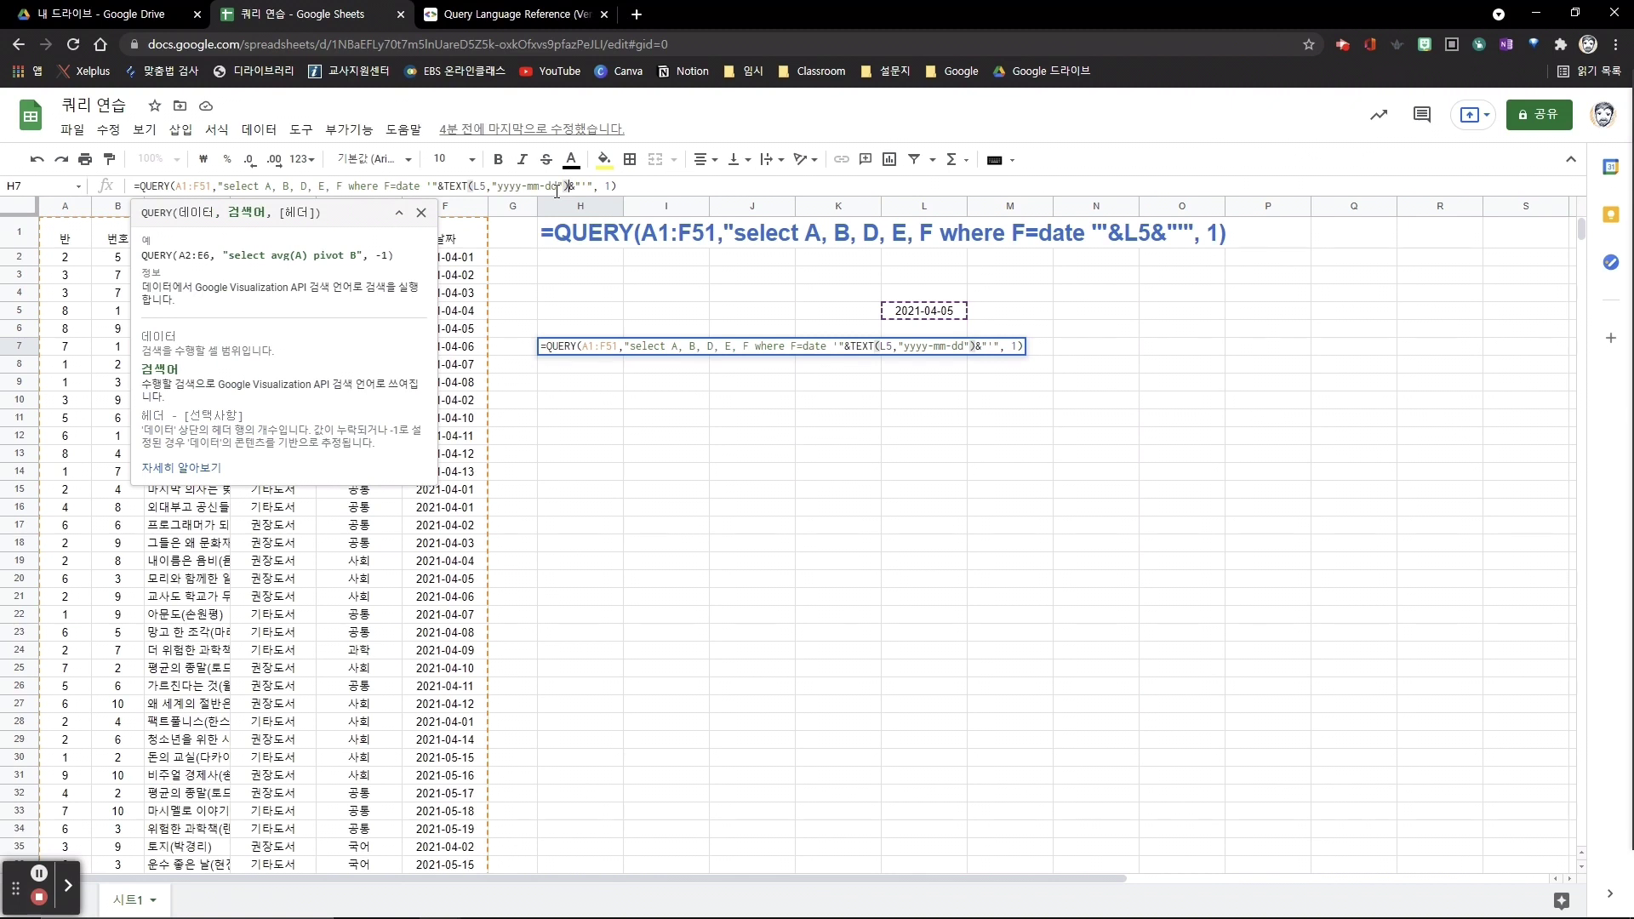
key(Return)
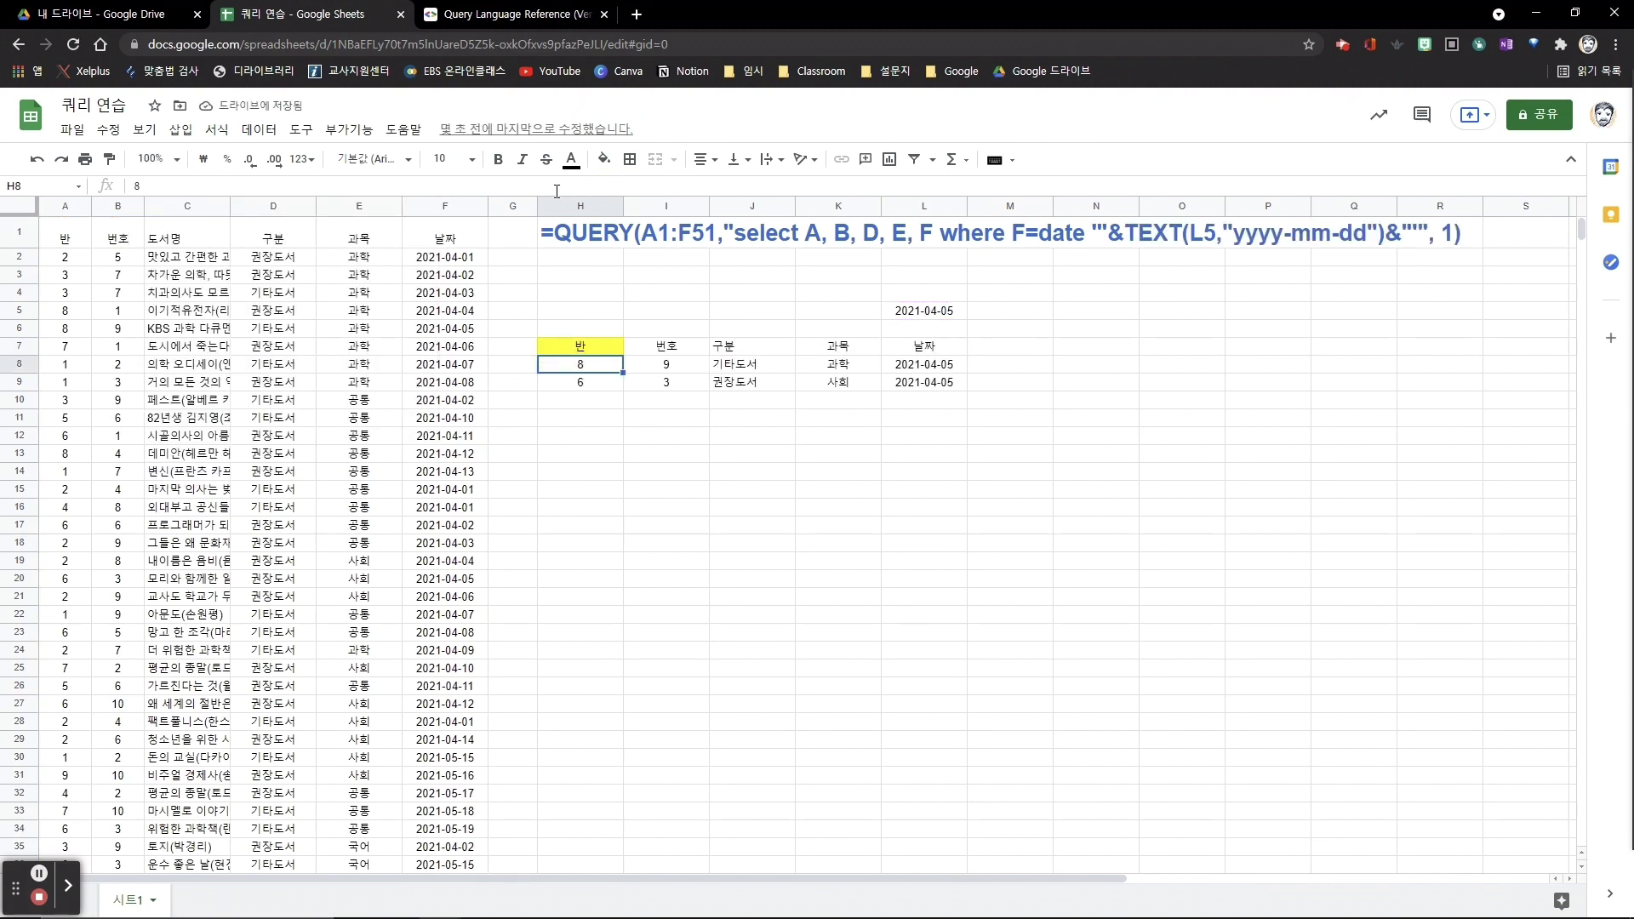
Step: Test the cell-driven filter by setting L5 to several April 2021 dates, including 2021-04-16, 2021-04-21, 2021-04-28 and 2021-04-12
double_click(924, 311)
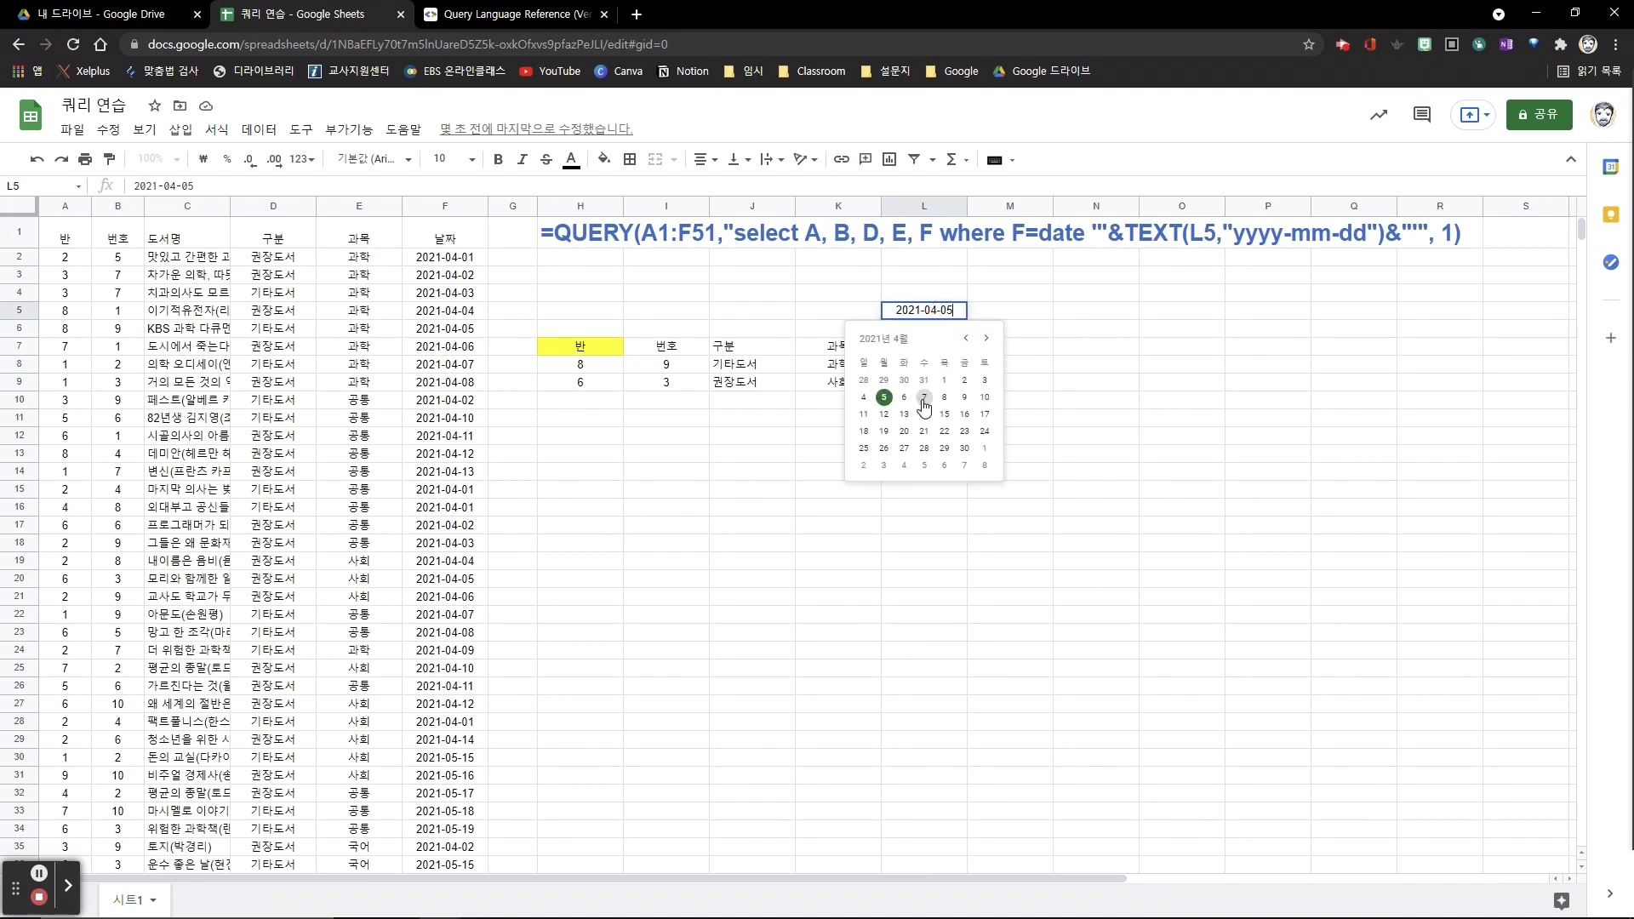
click(925, 406)
double_click(957, 312)
click(967, 420)
double_click(936, 312)
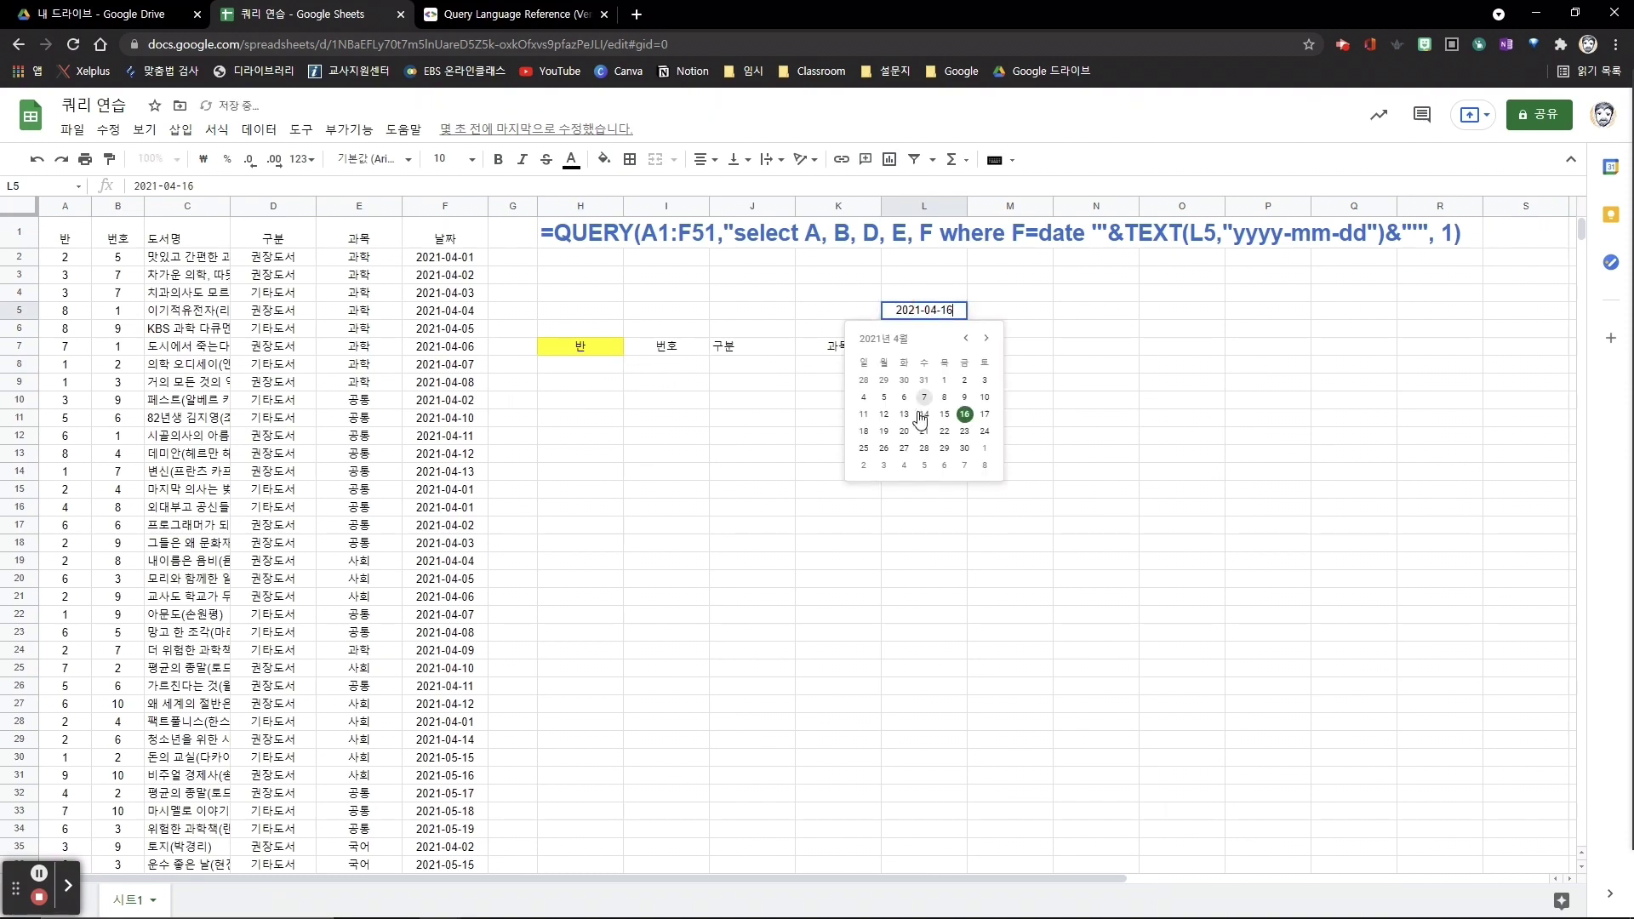
click(907, 434)
double_click(907, 309)
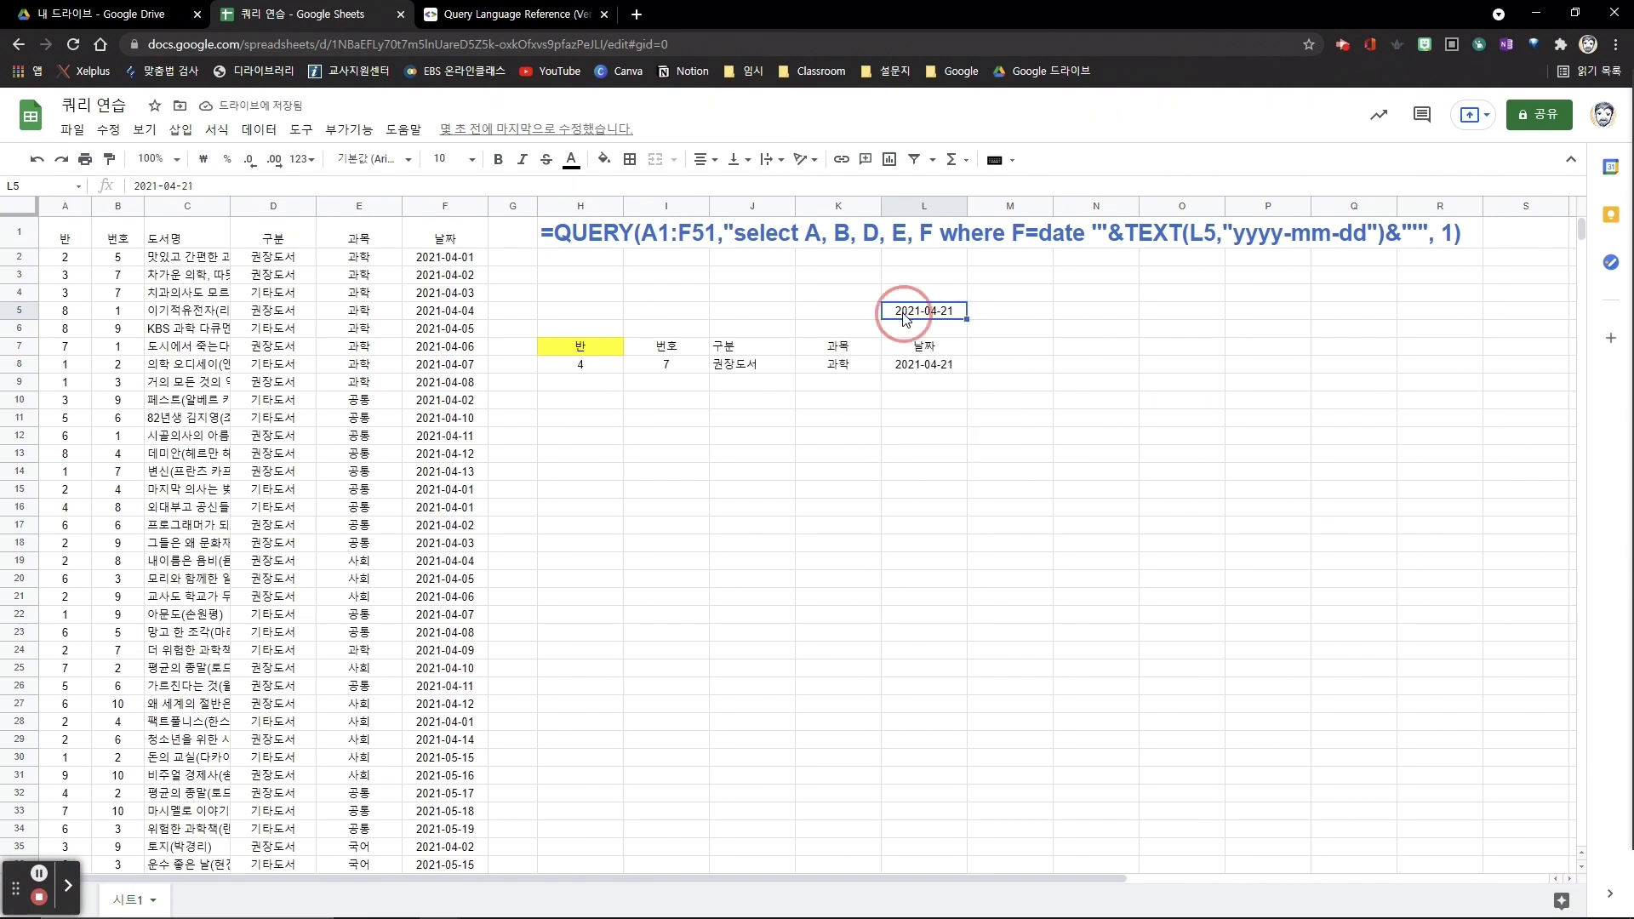
click(885, 415)
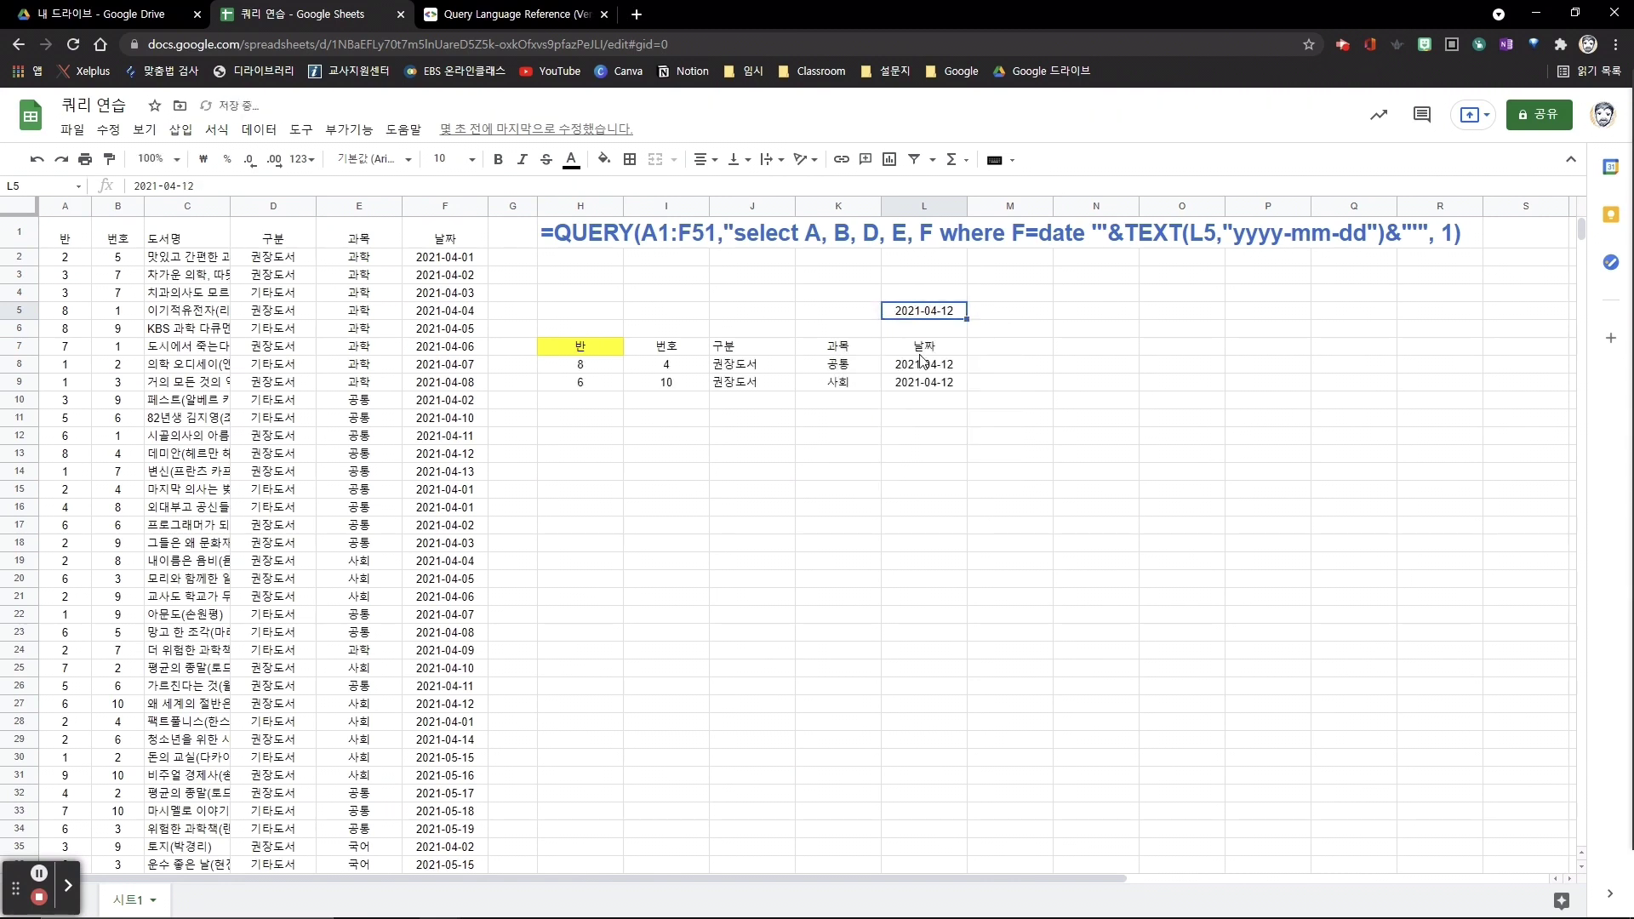
double_click(946, 312)
click(924, 449)
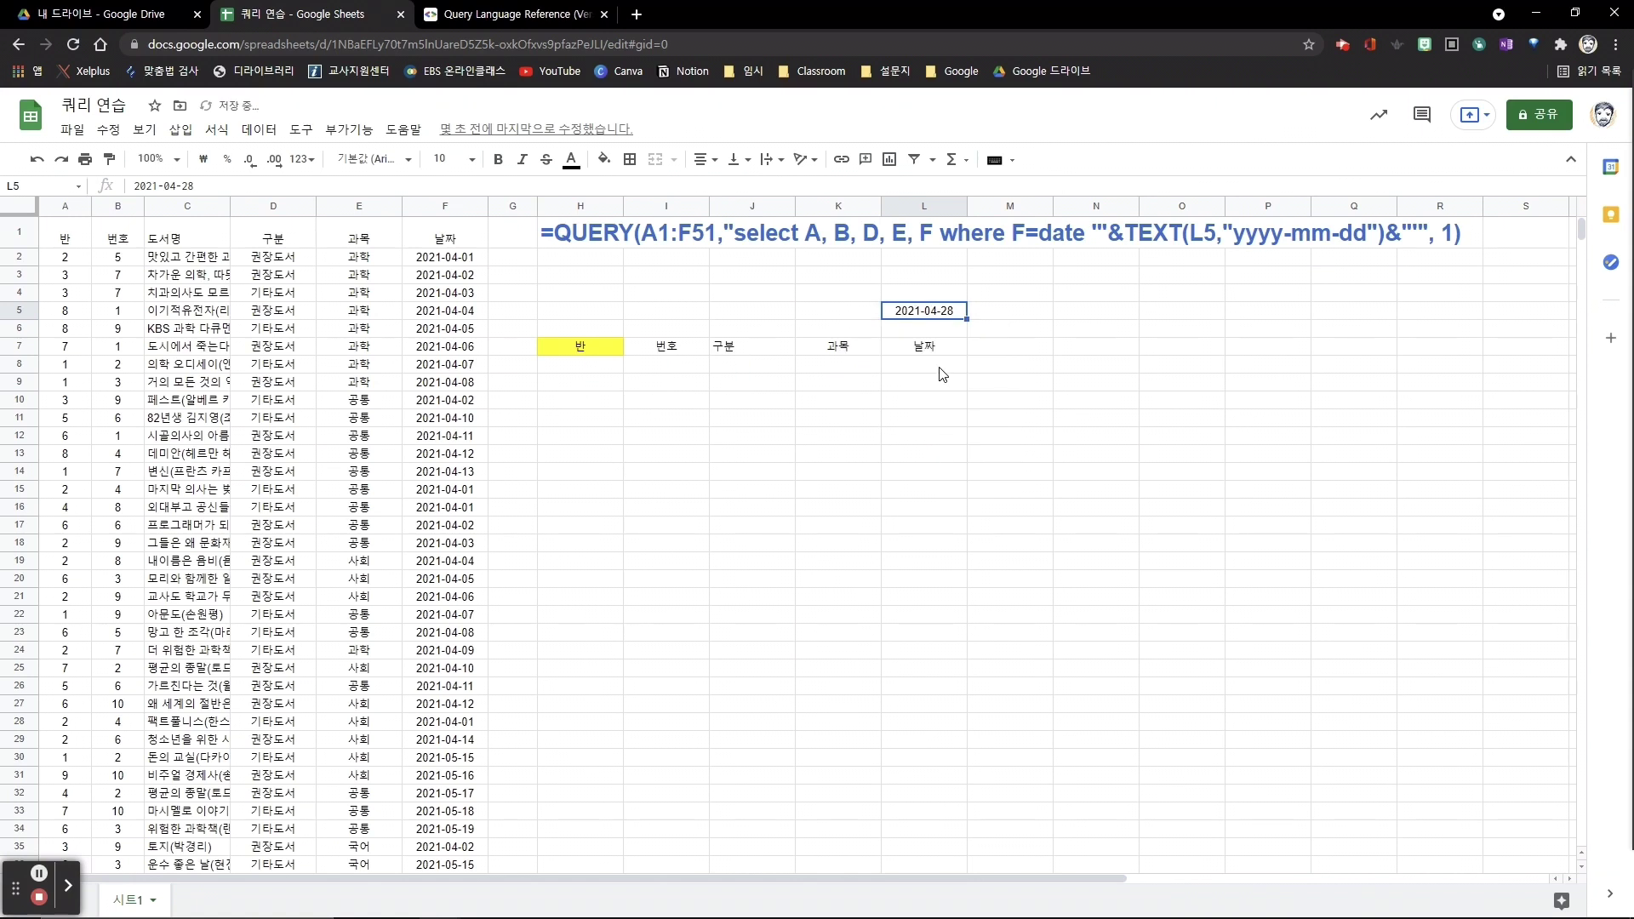
double_click(943, 315)
click(885, 415)
Step: Set the date in L5 to 2021-04-14 and select the query cell H7
double_click(940, 314)
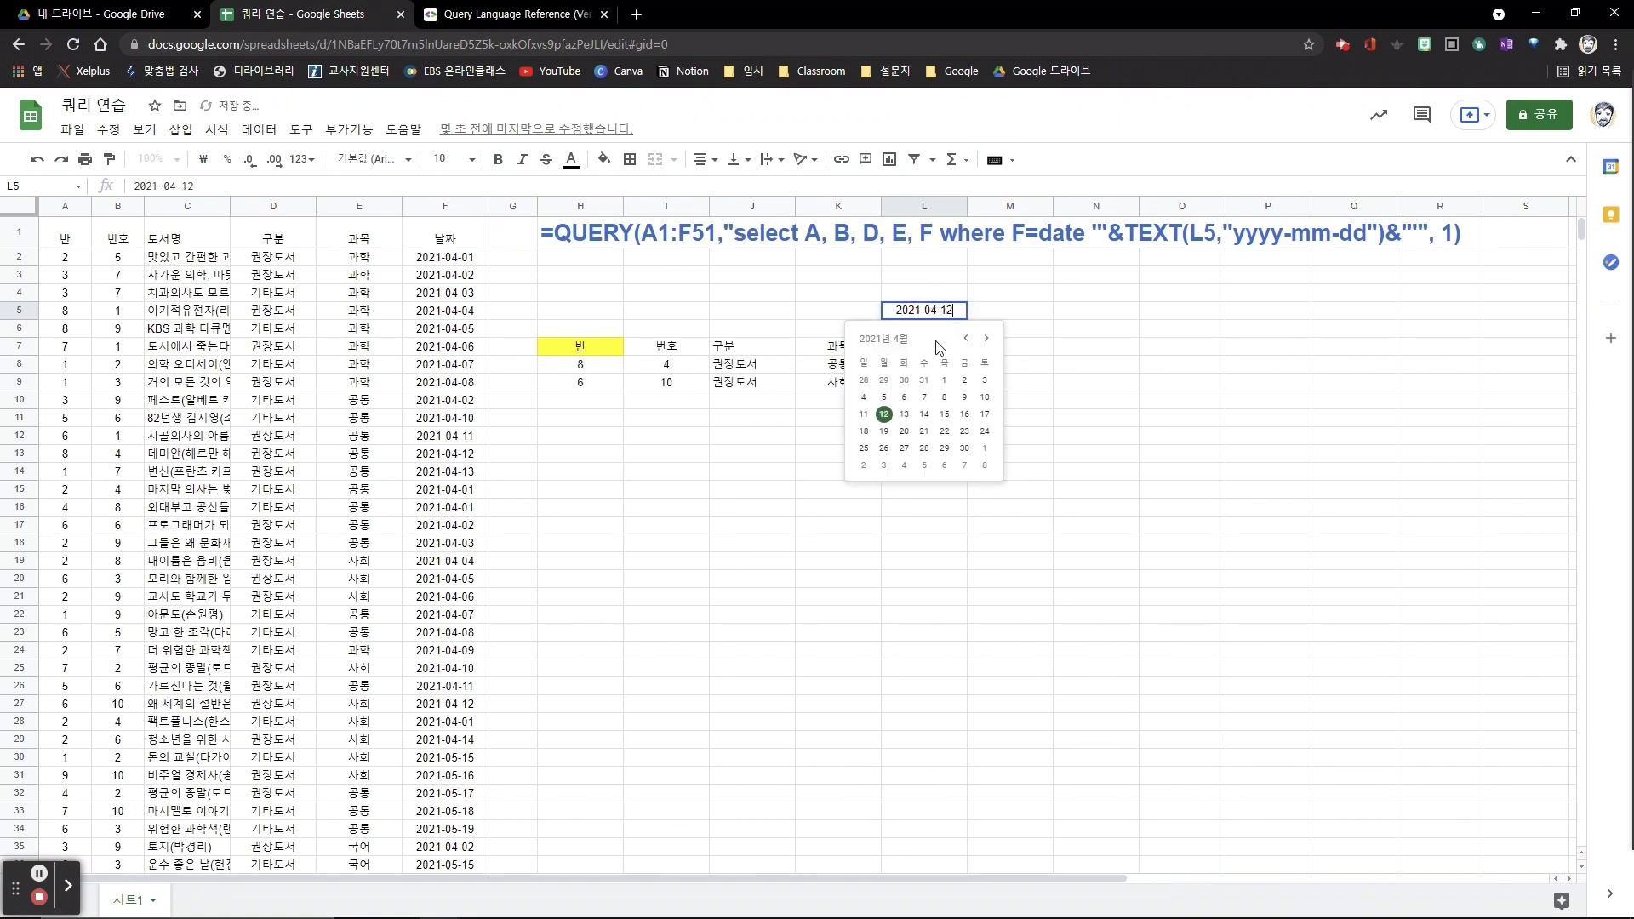
click(925, 417)
click(926, 417)
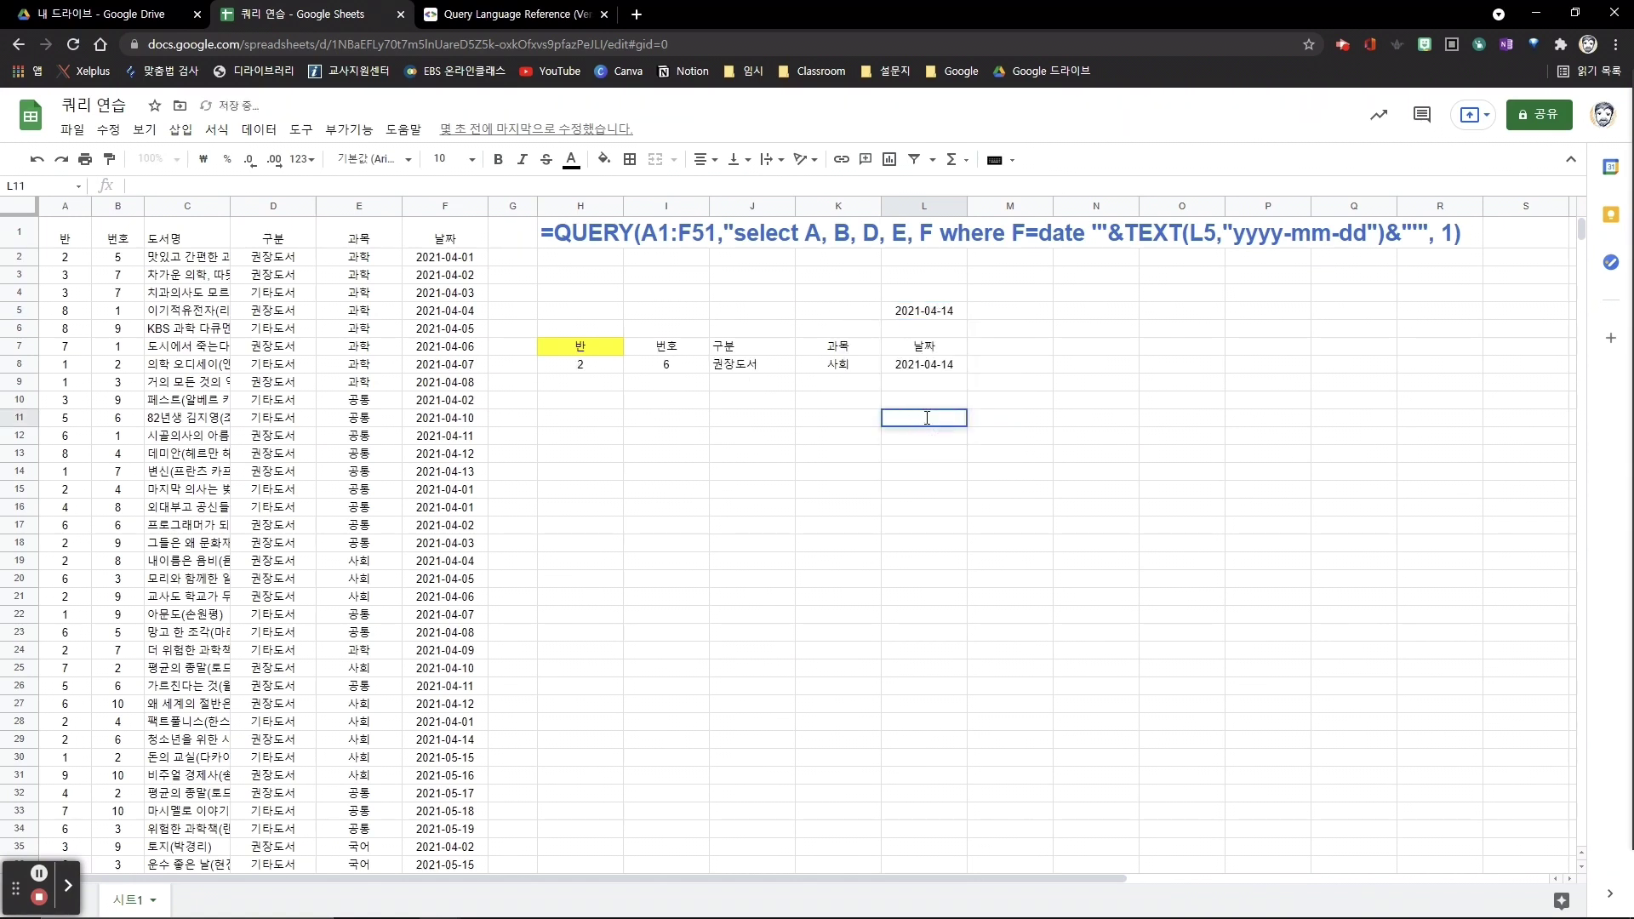
click(587, 350)
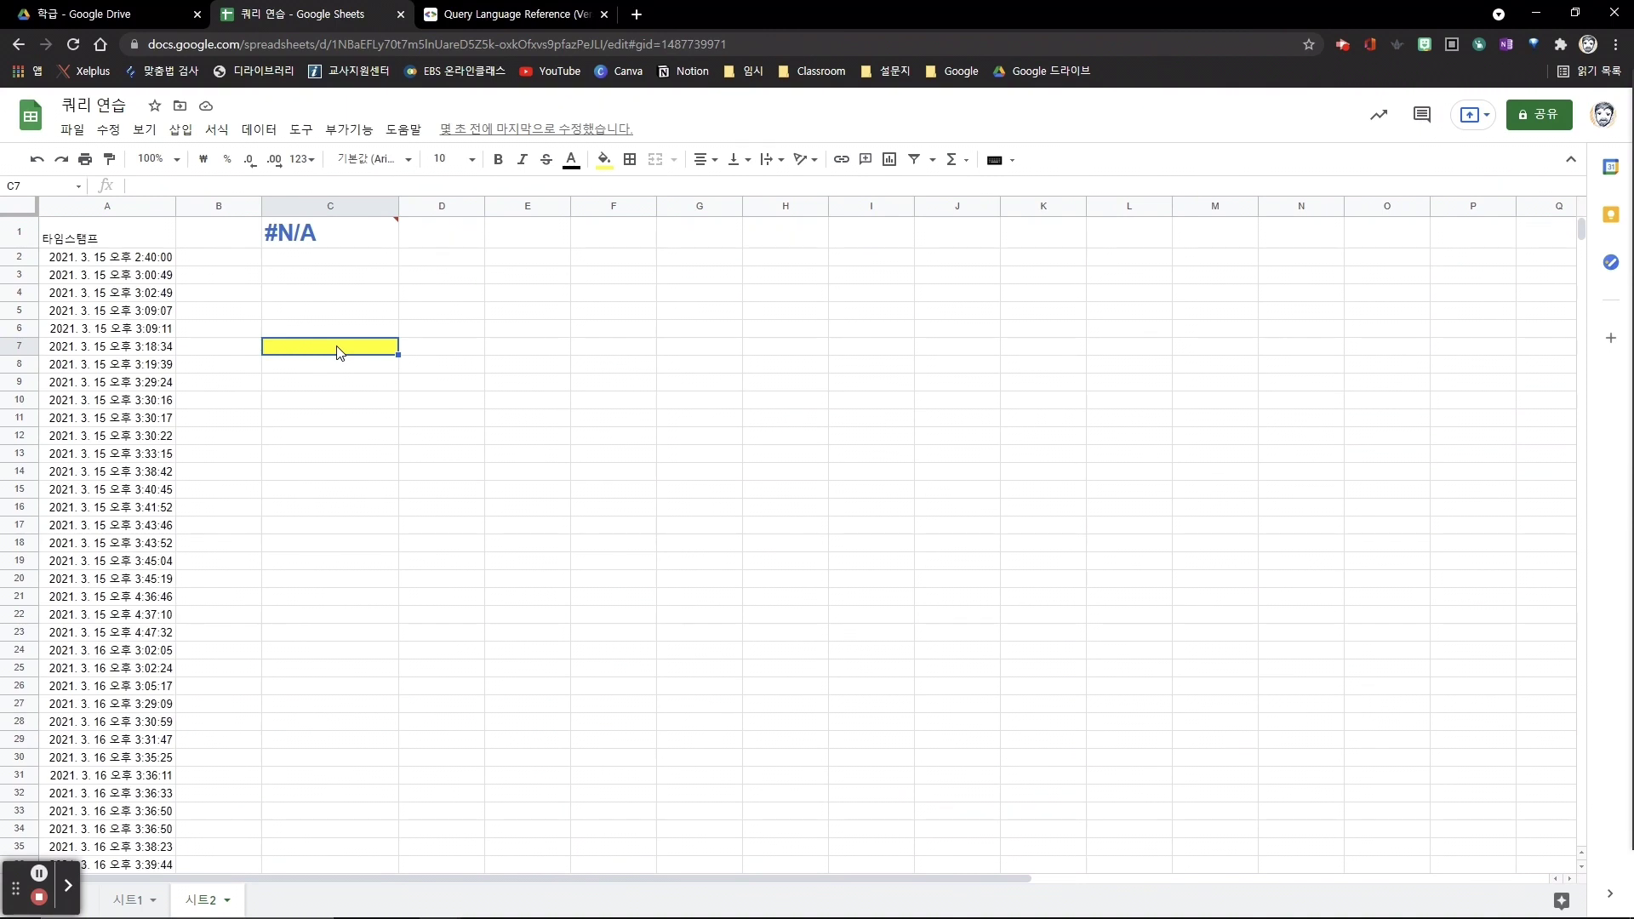
Step: Start a QUERY formula in C7 of 시트2 with the timestamp column range A1:A838 as its data
click(140, 242)
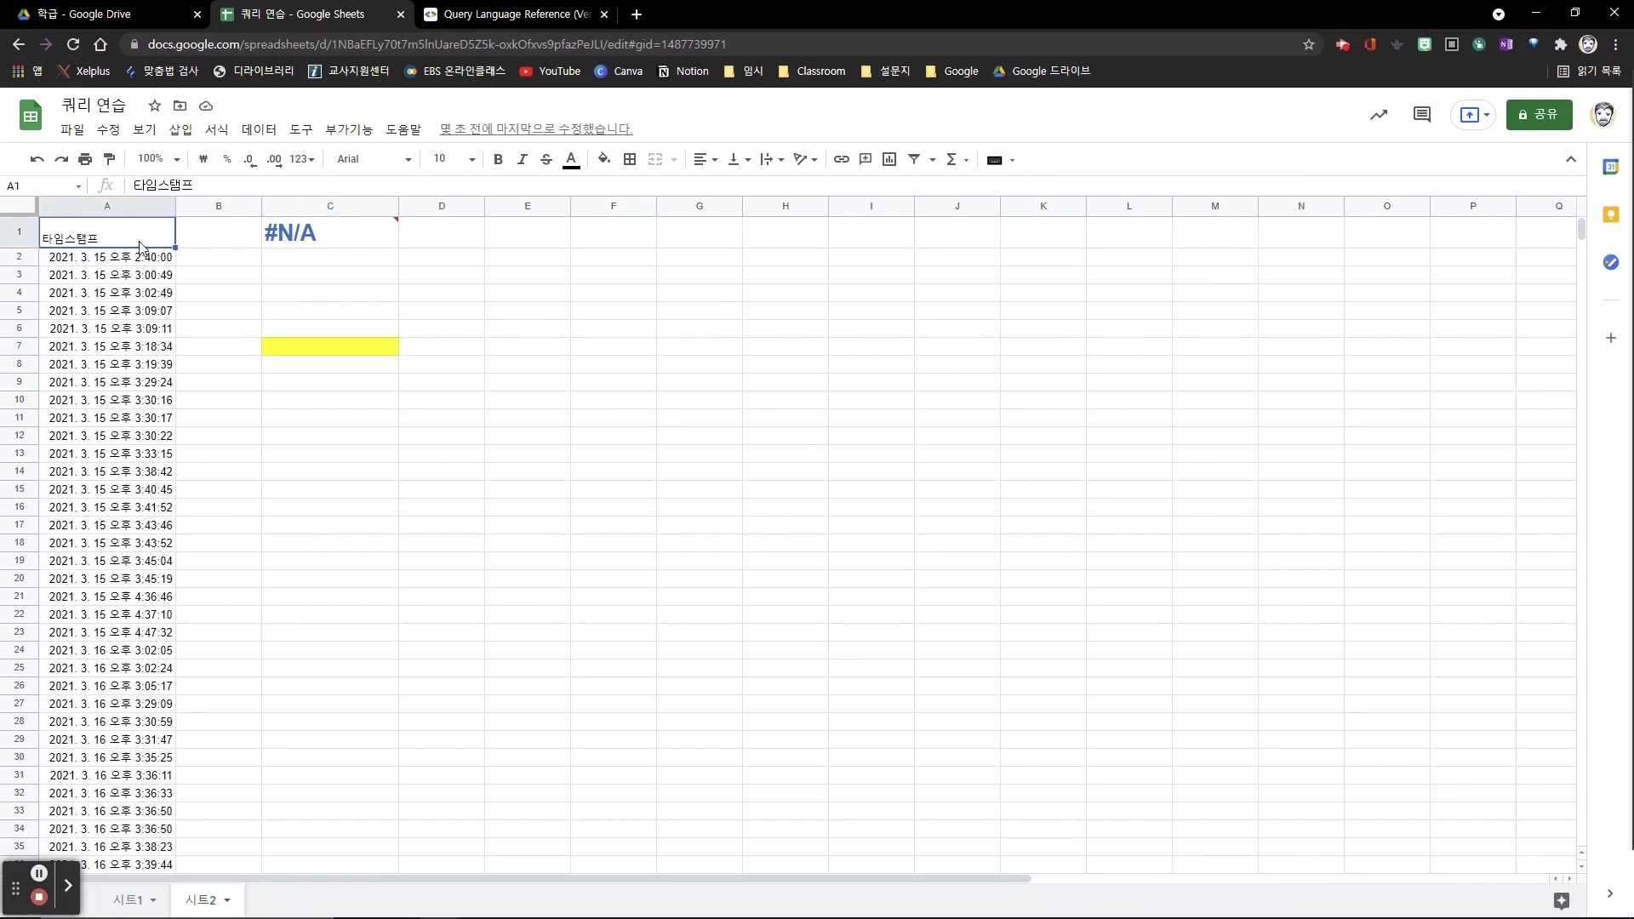
key(ctrl+shift+Down)
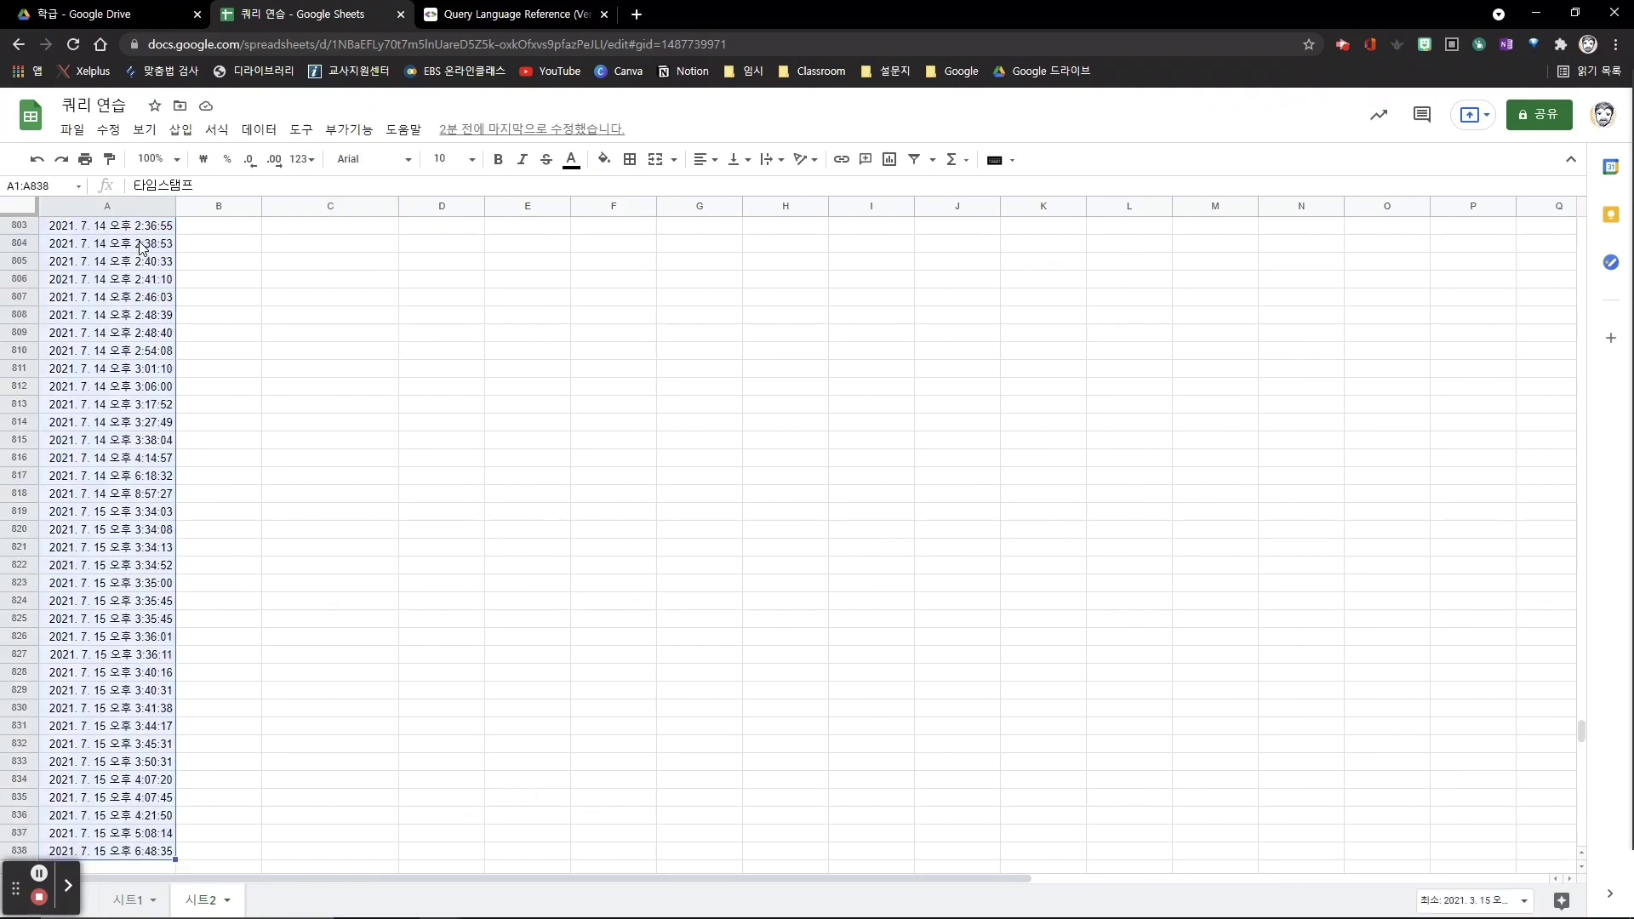
key(ctrl+Home)
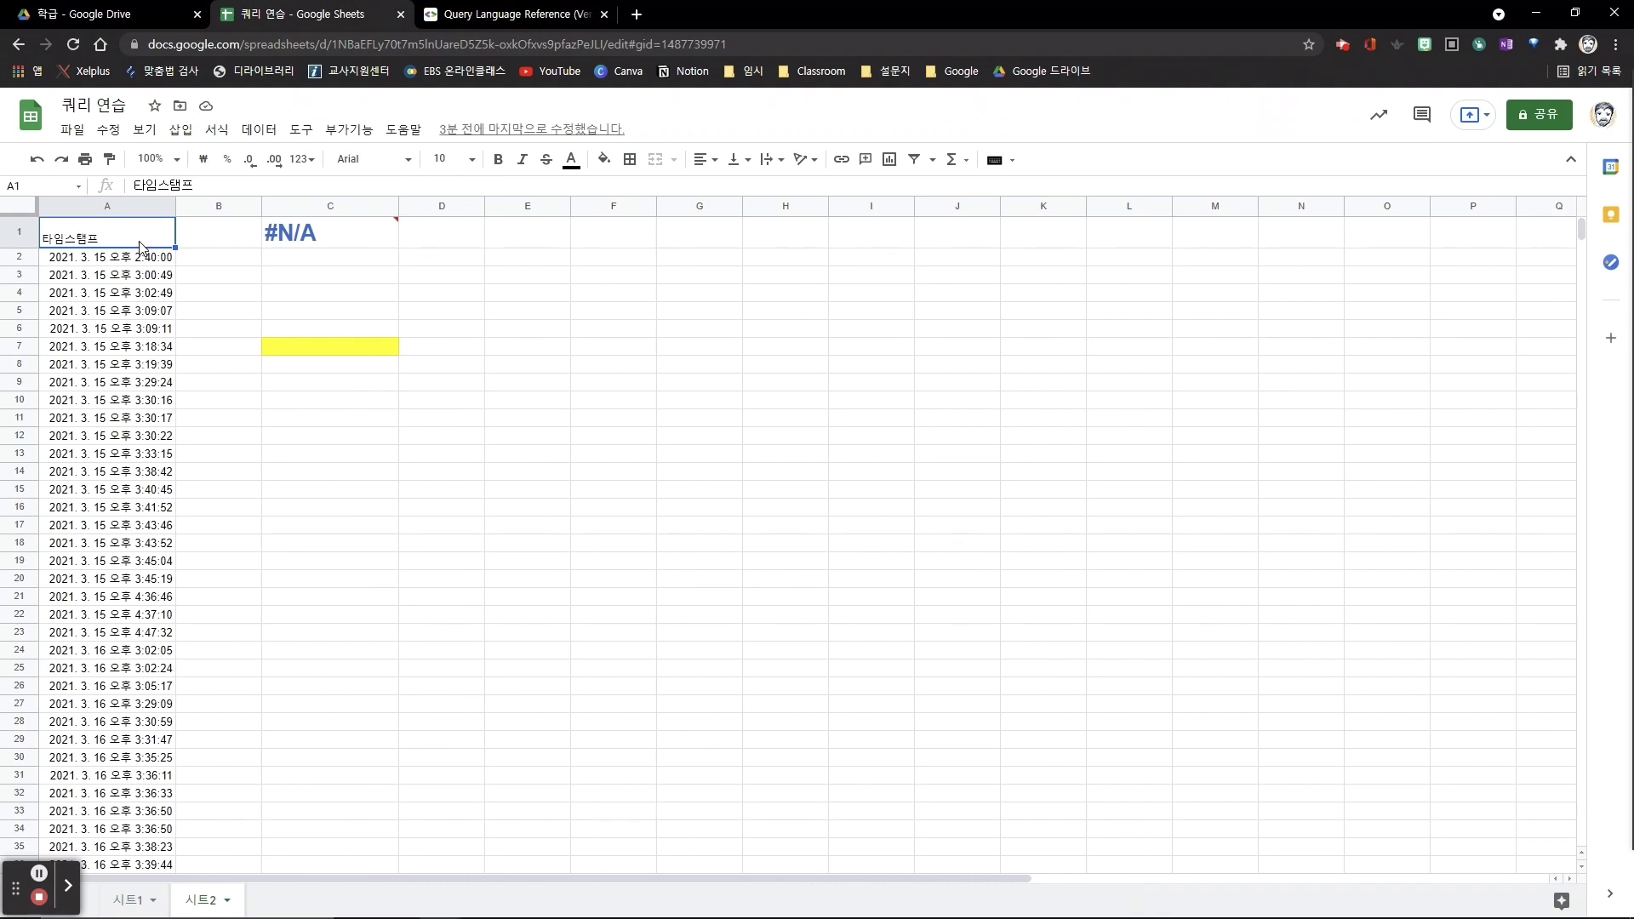
click(343, 342)
text(=)
text(QUERY()
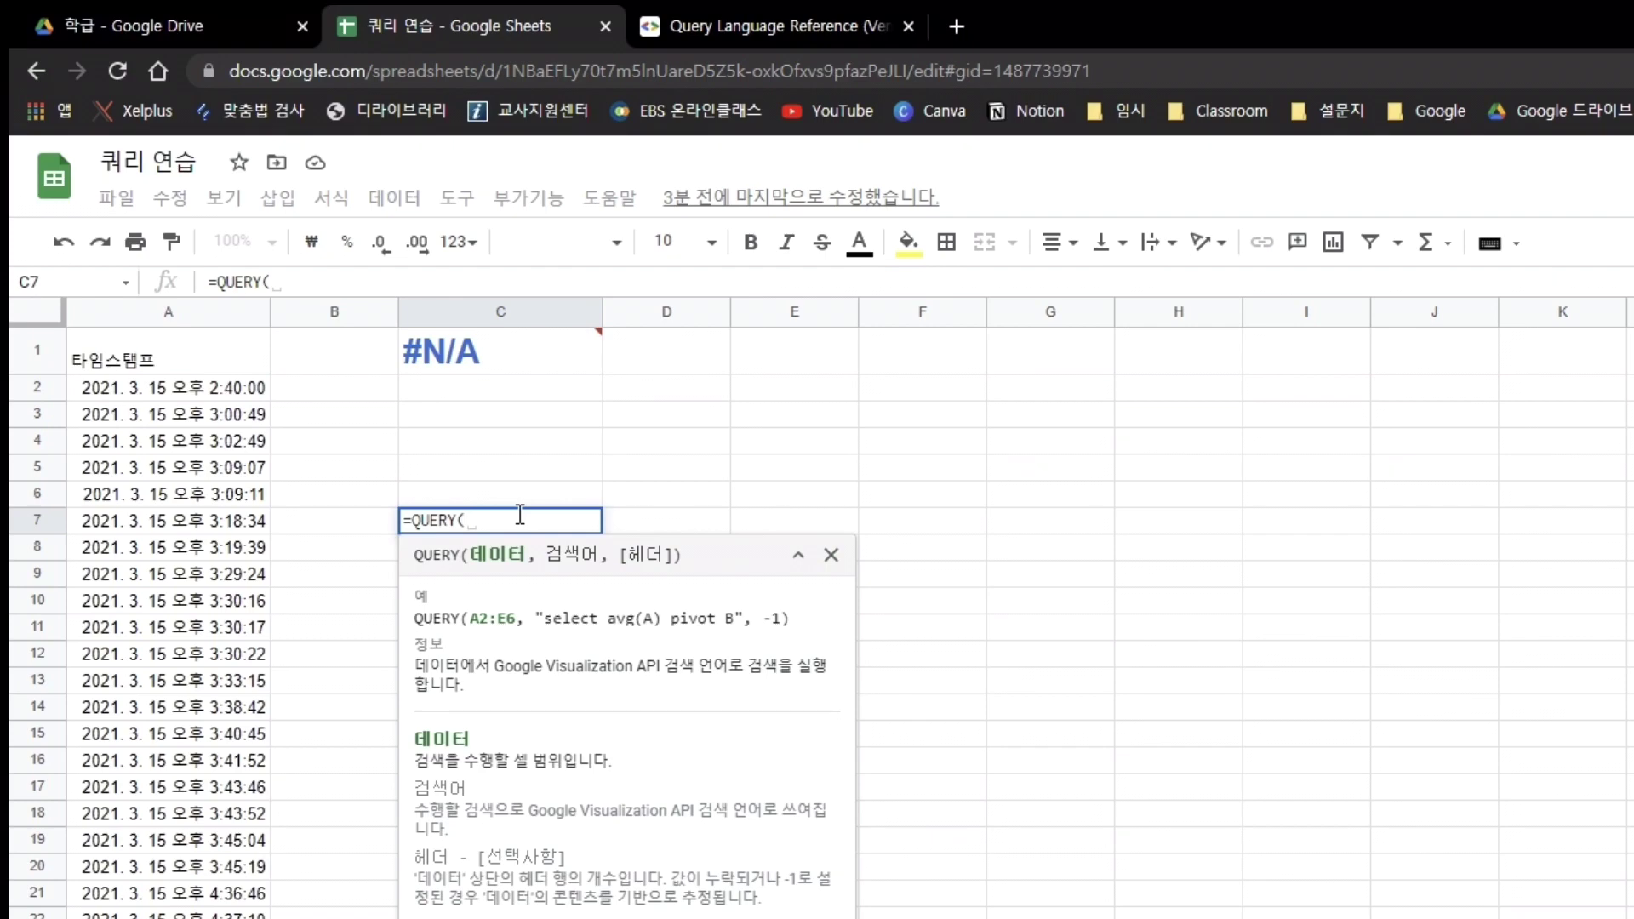
click(150, 357)
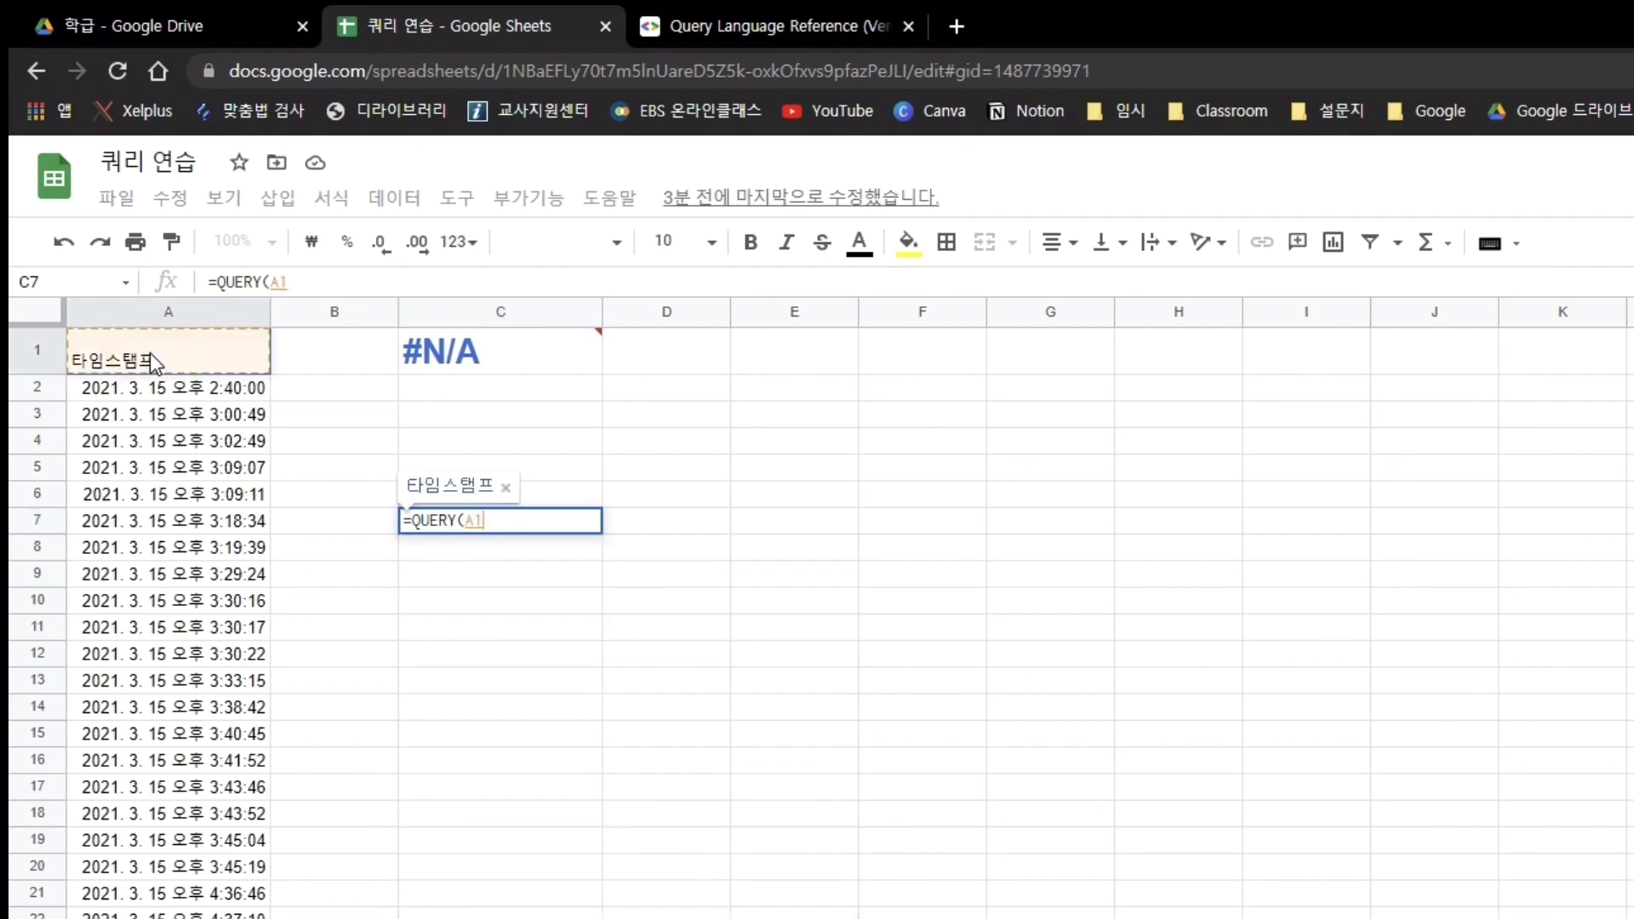
key(ctrl+shift+Down)
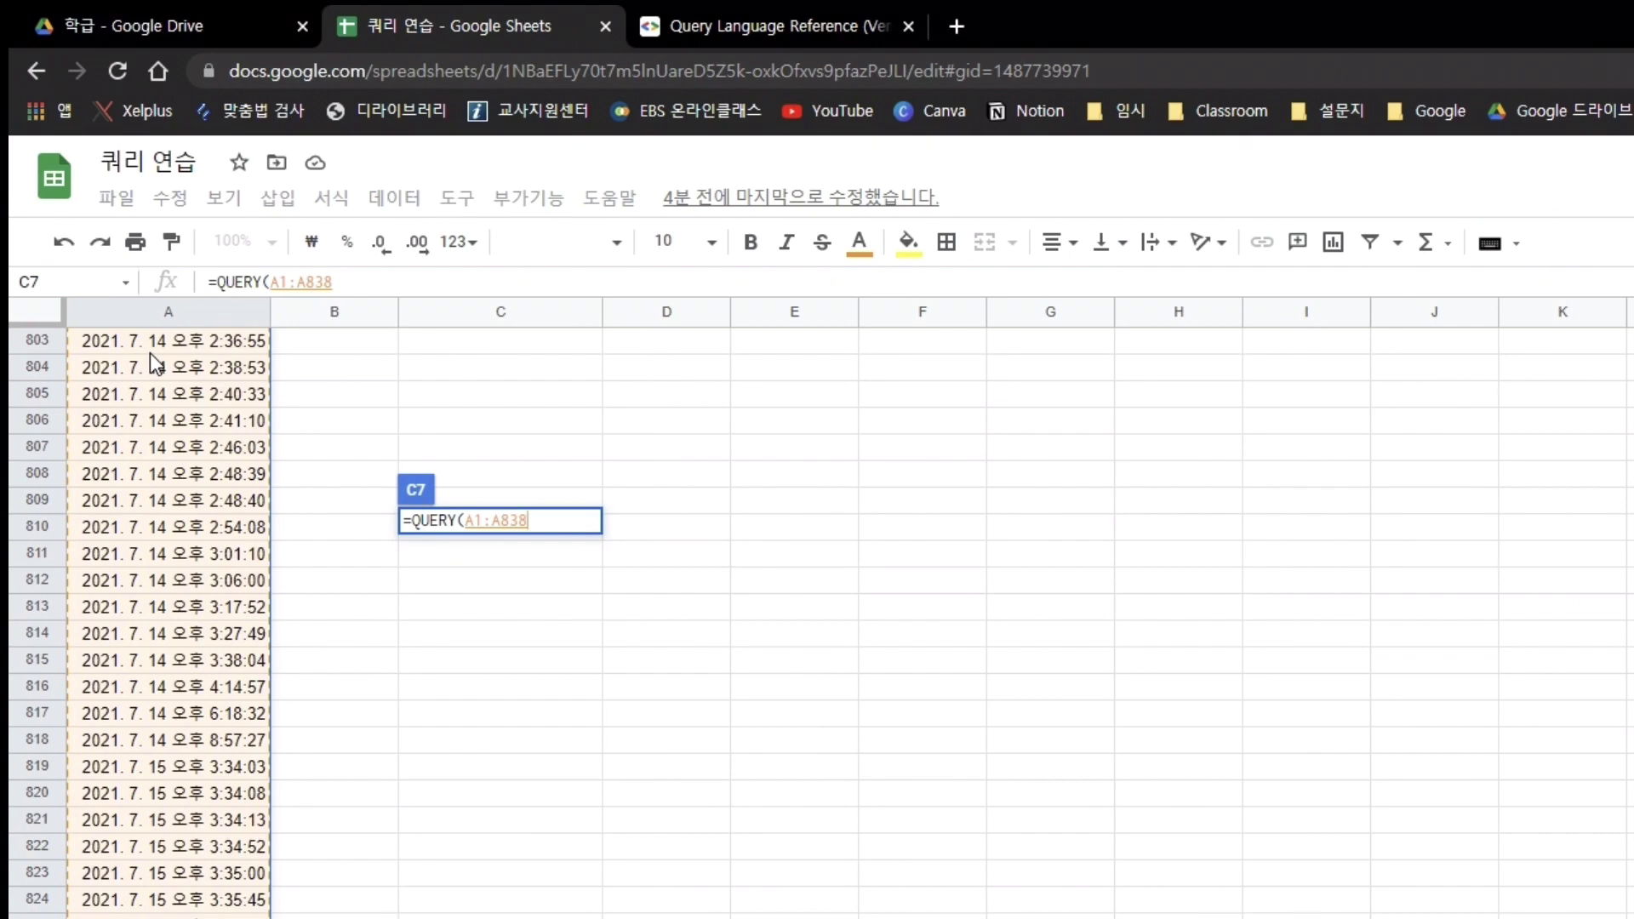
Step: Complete C7's QUERY with the condition "where A=date '2021-03-16'" and 1 header row, and apply the formula
text(,)
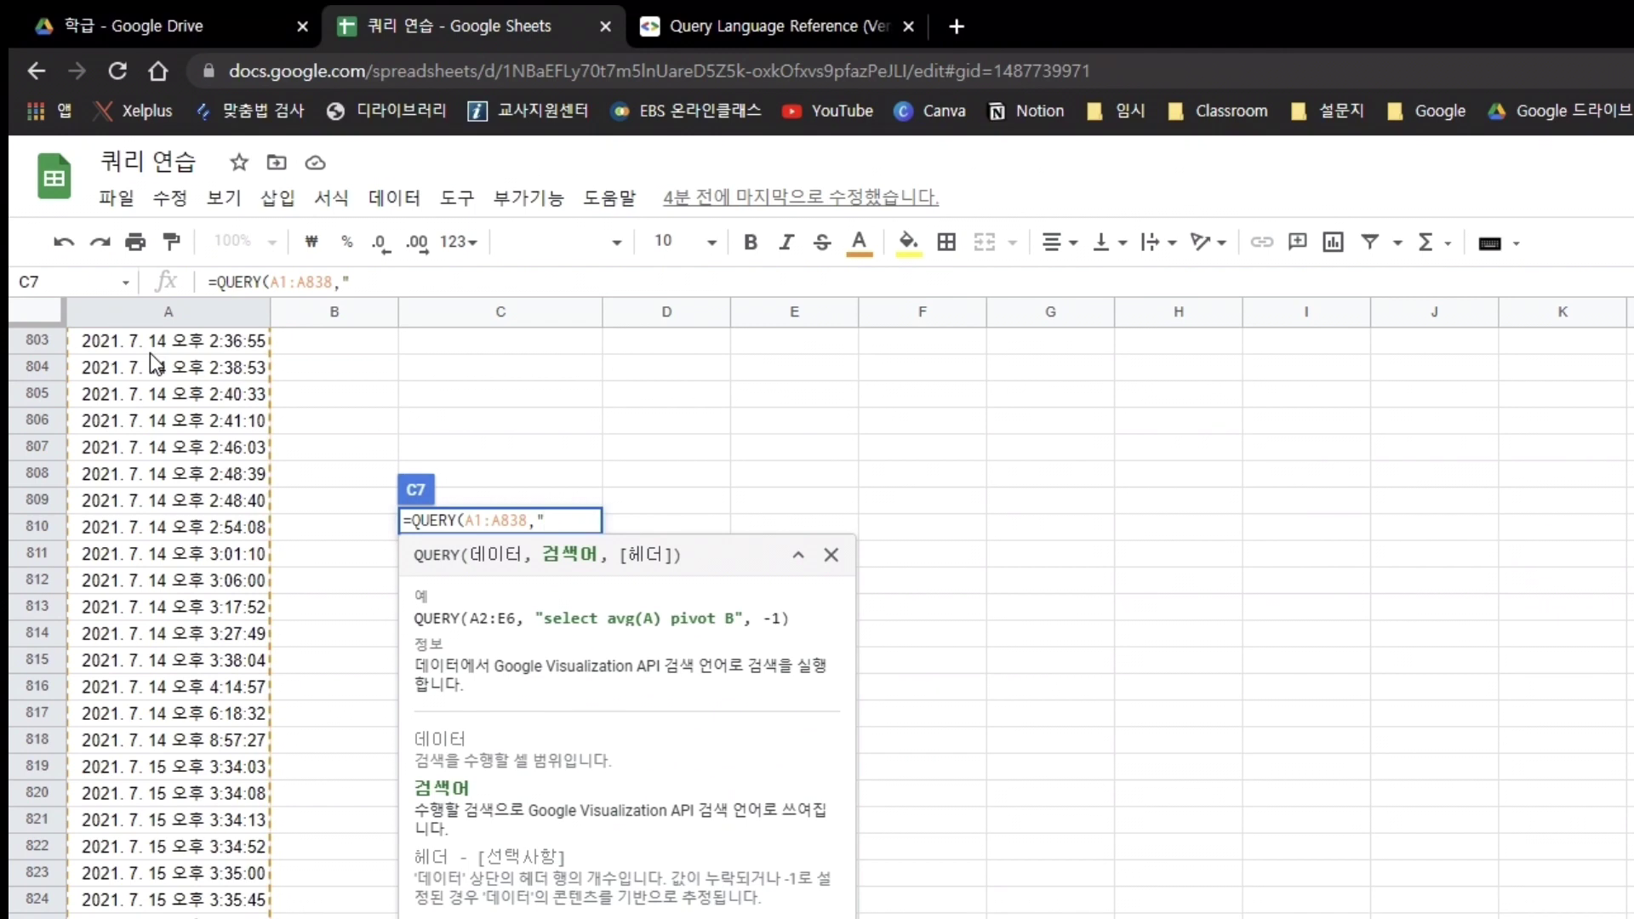
text(where A=)
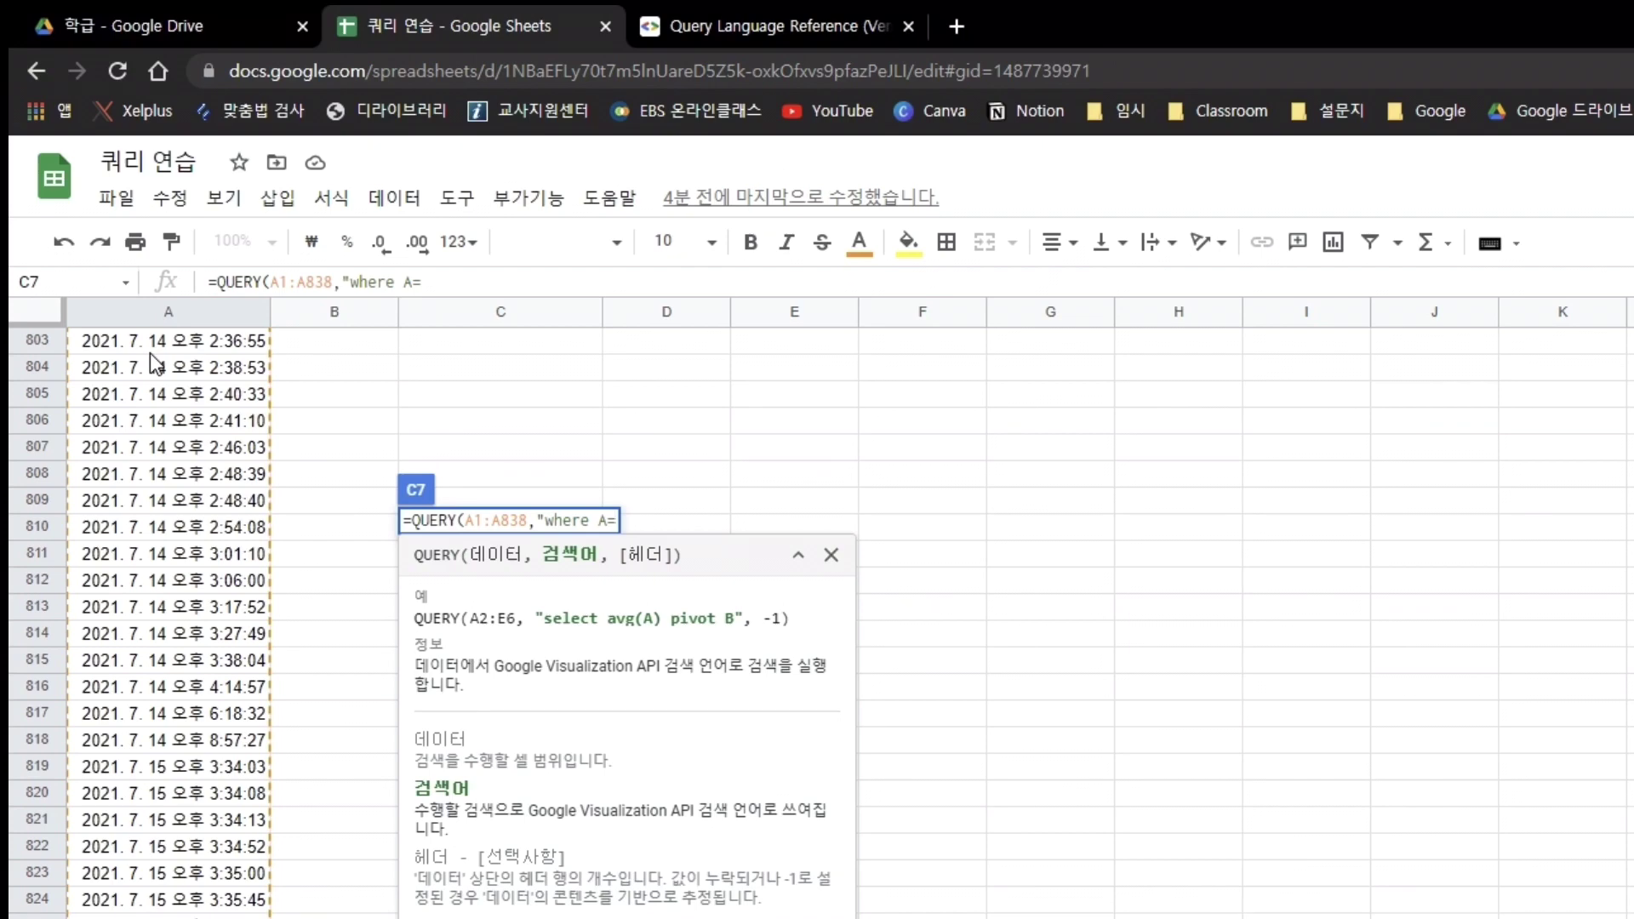
text(date '2)
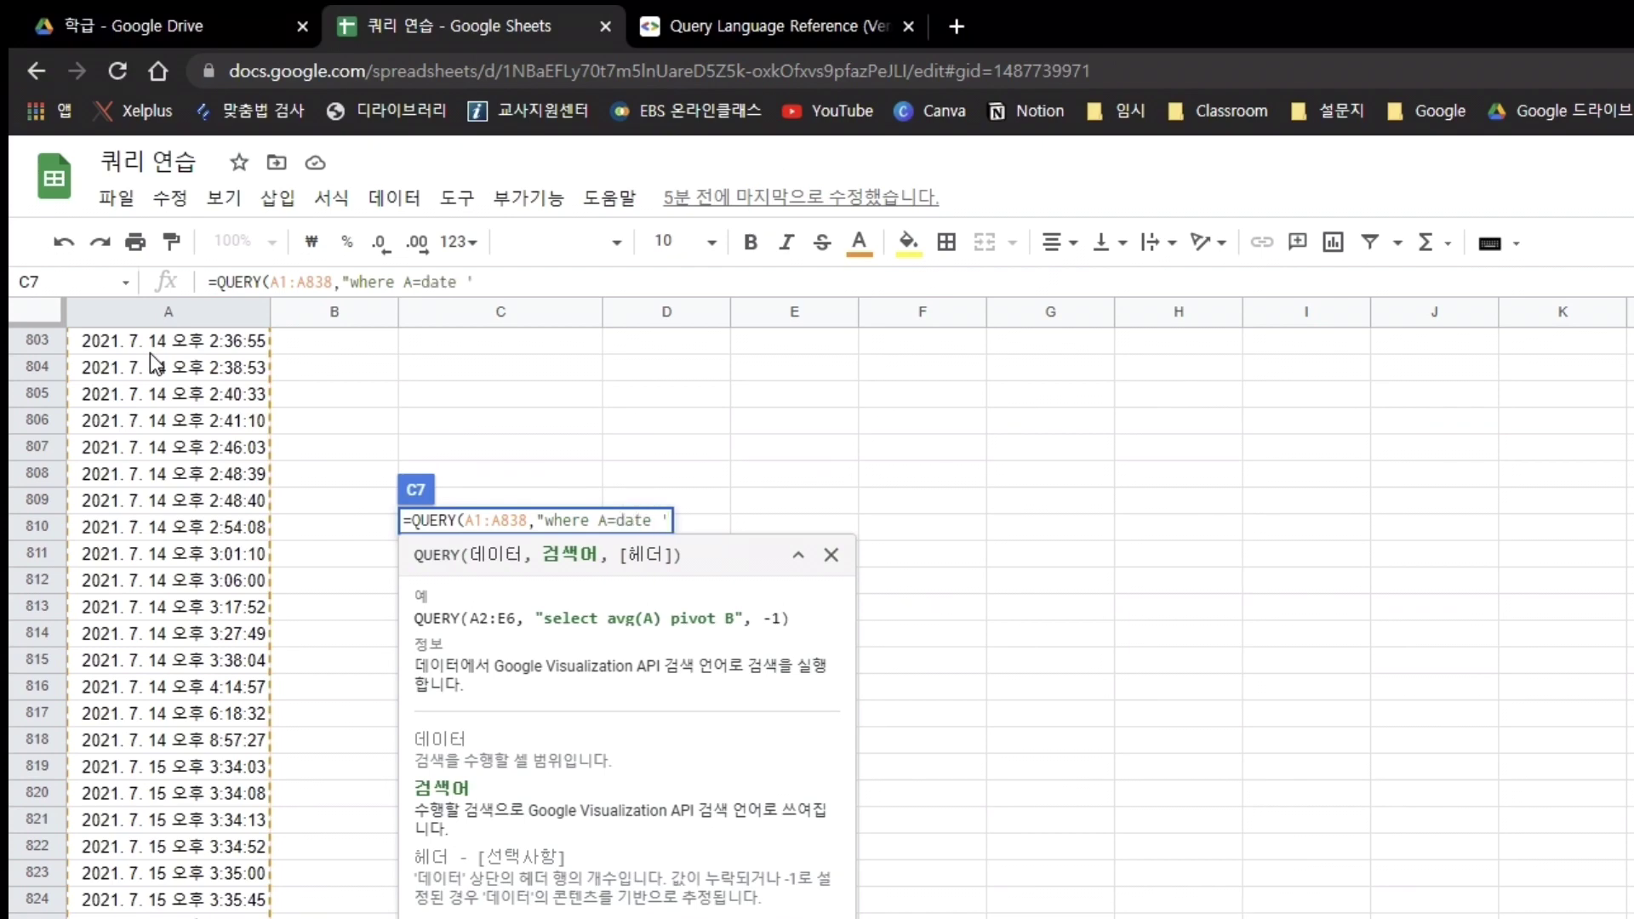
text(021-03-16')
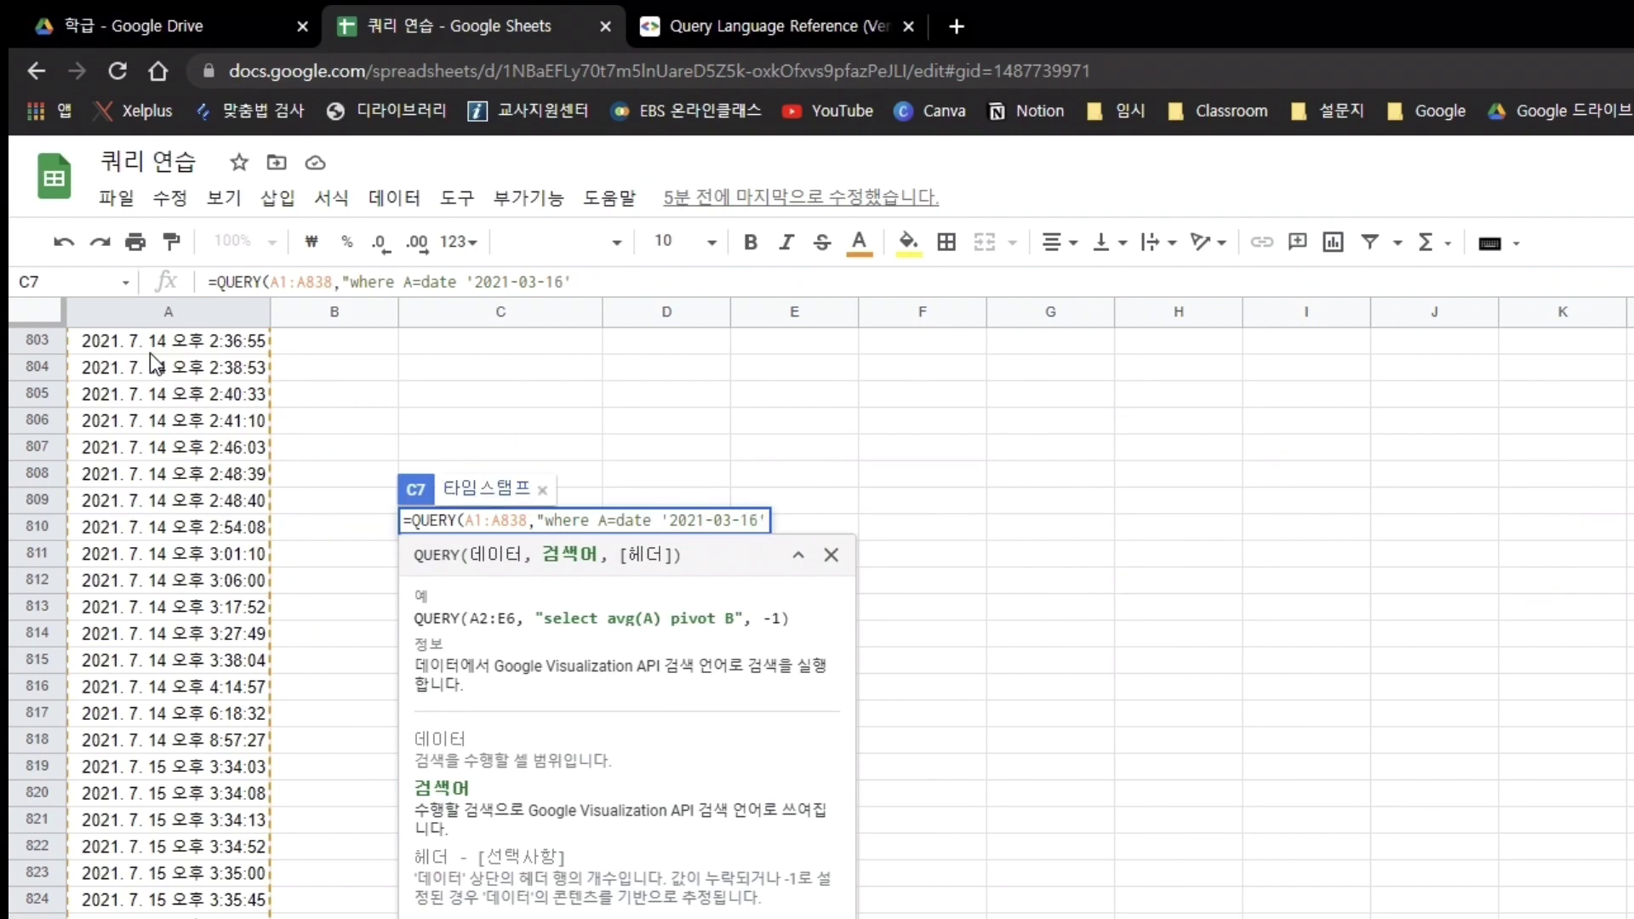
text(",)
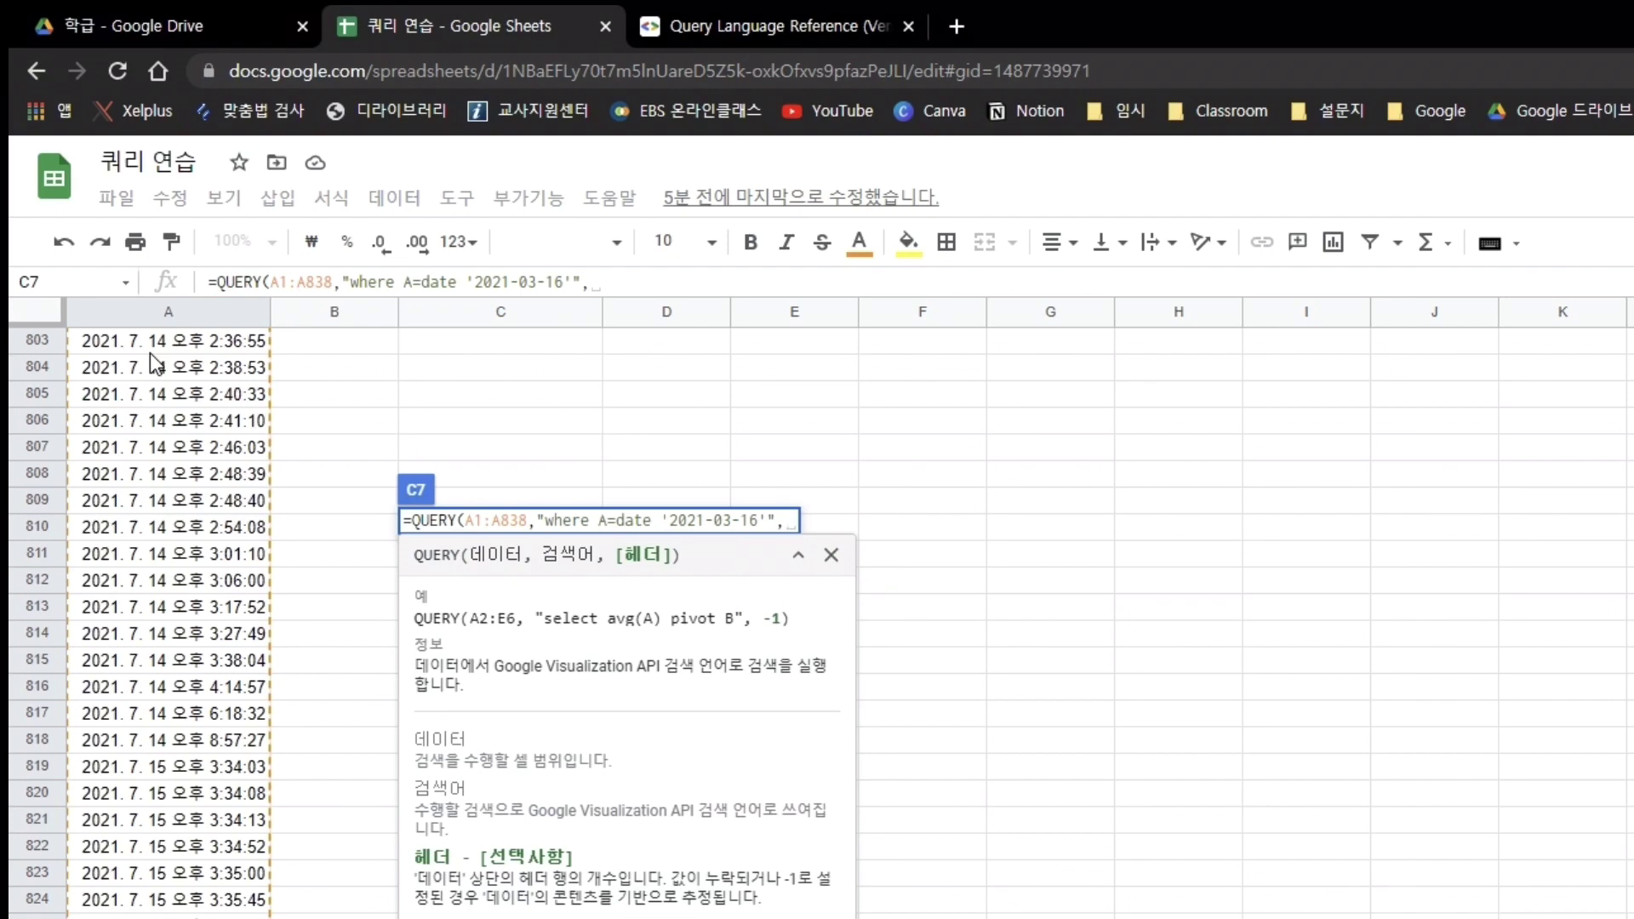
text(1)
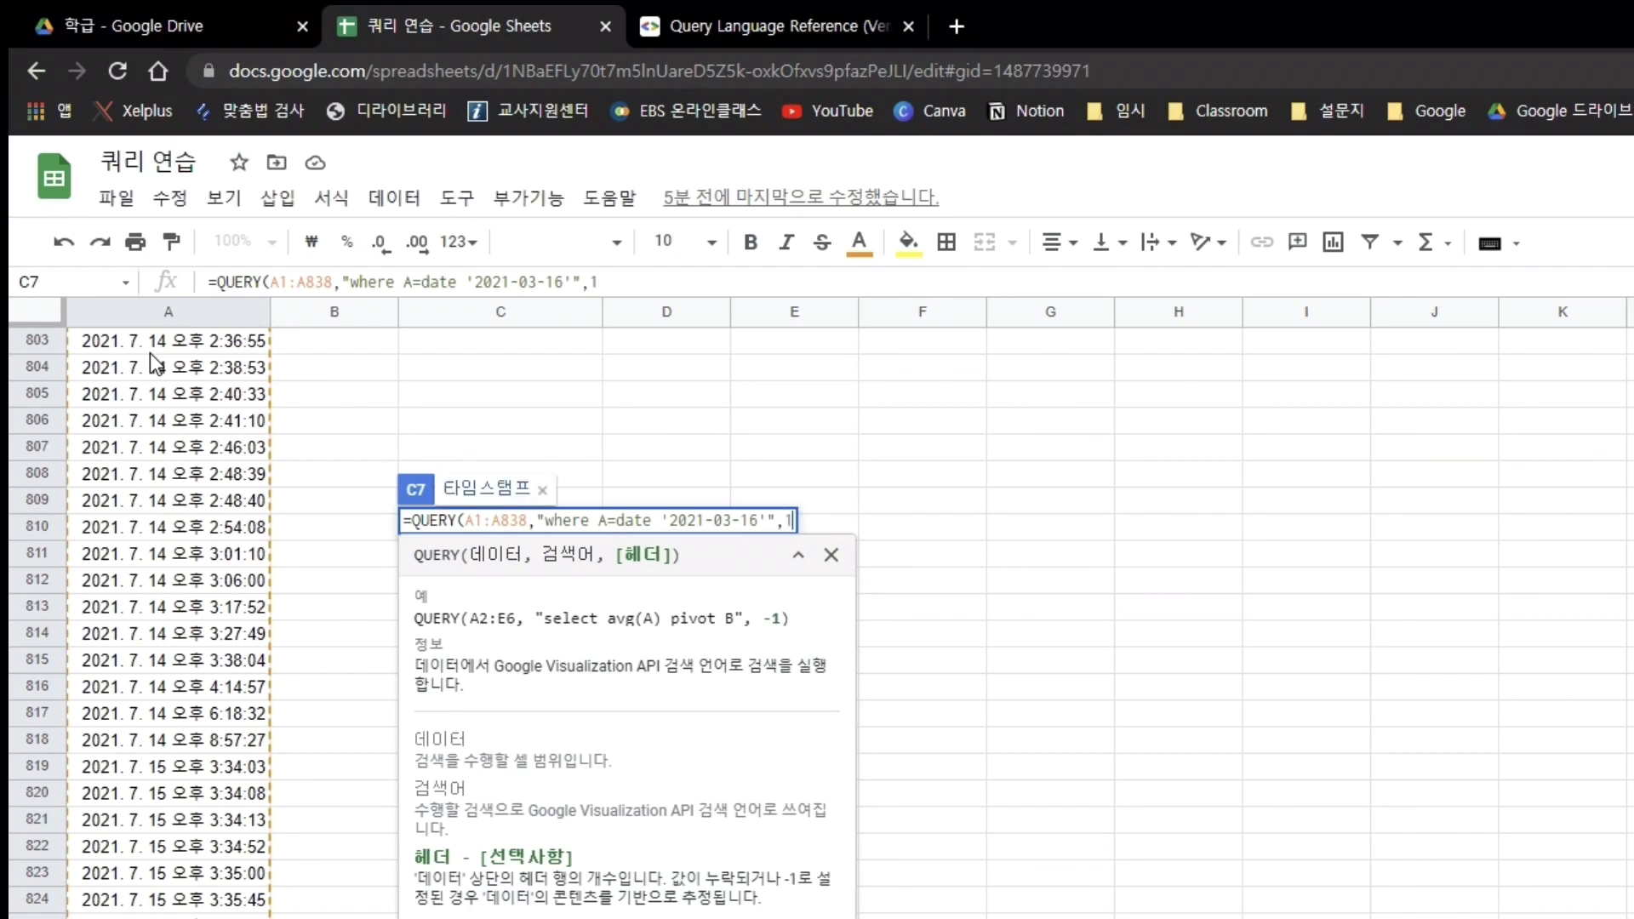
text())
key(Return)
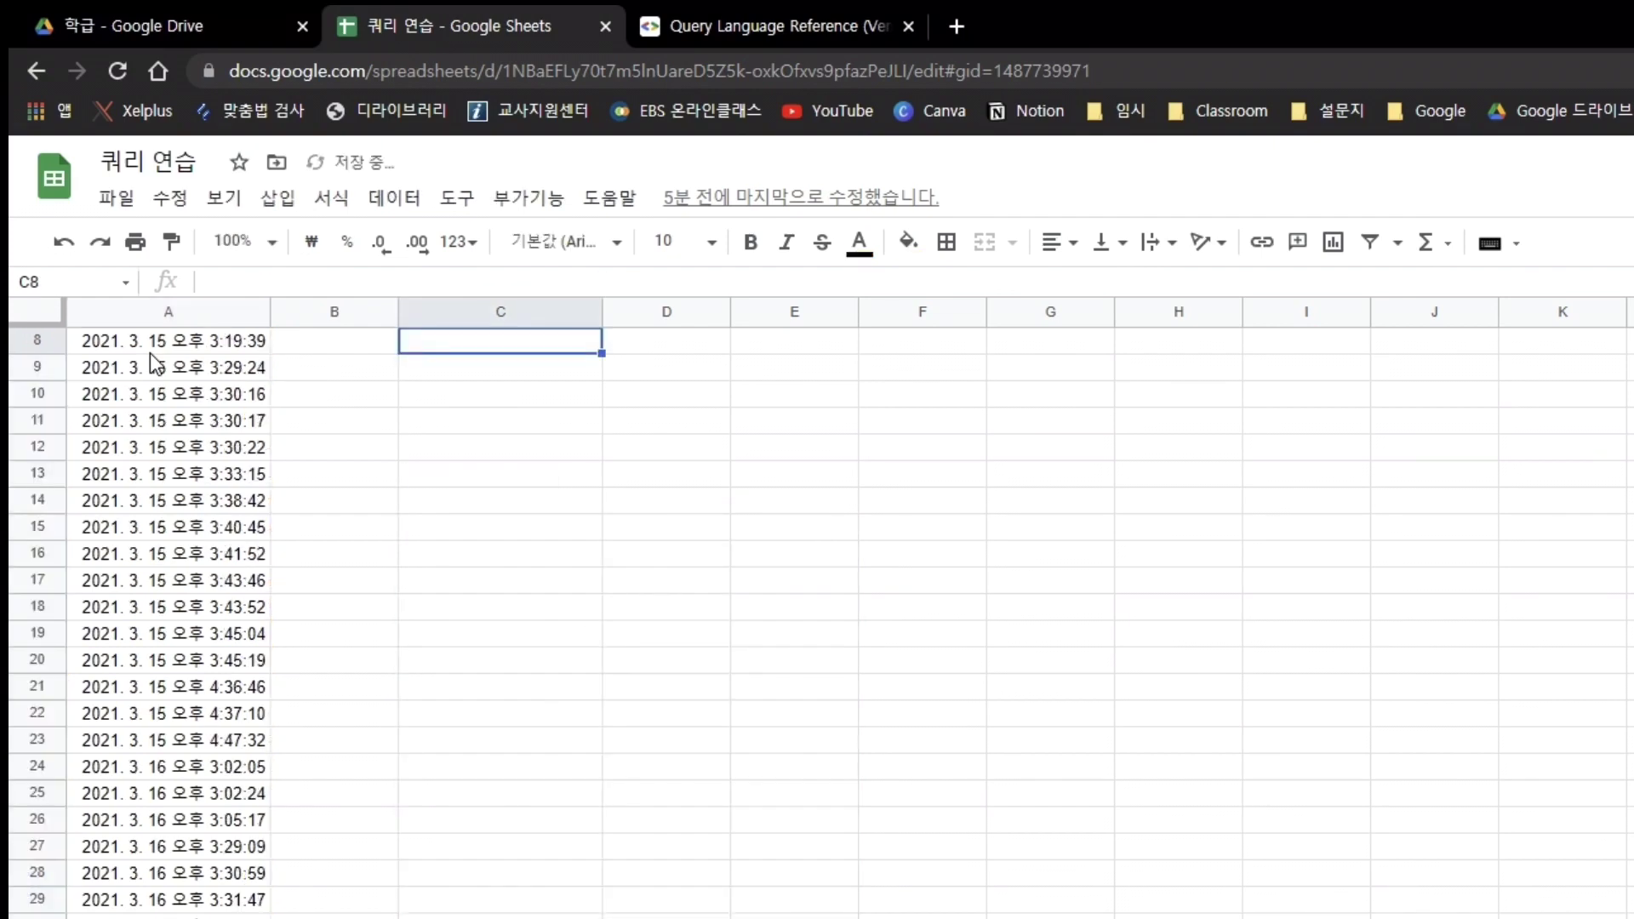
Step: Compare C7's query result and its date condition with the 2021-03-16 timestamps in column A
scroll(480, 523, up, 3)
click(480, 520)
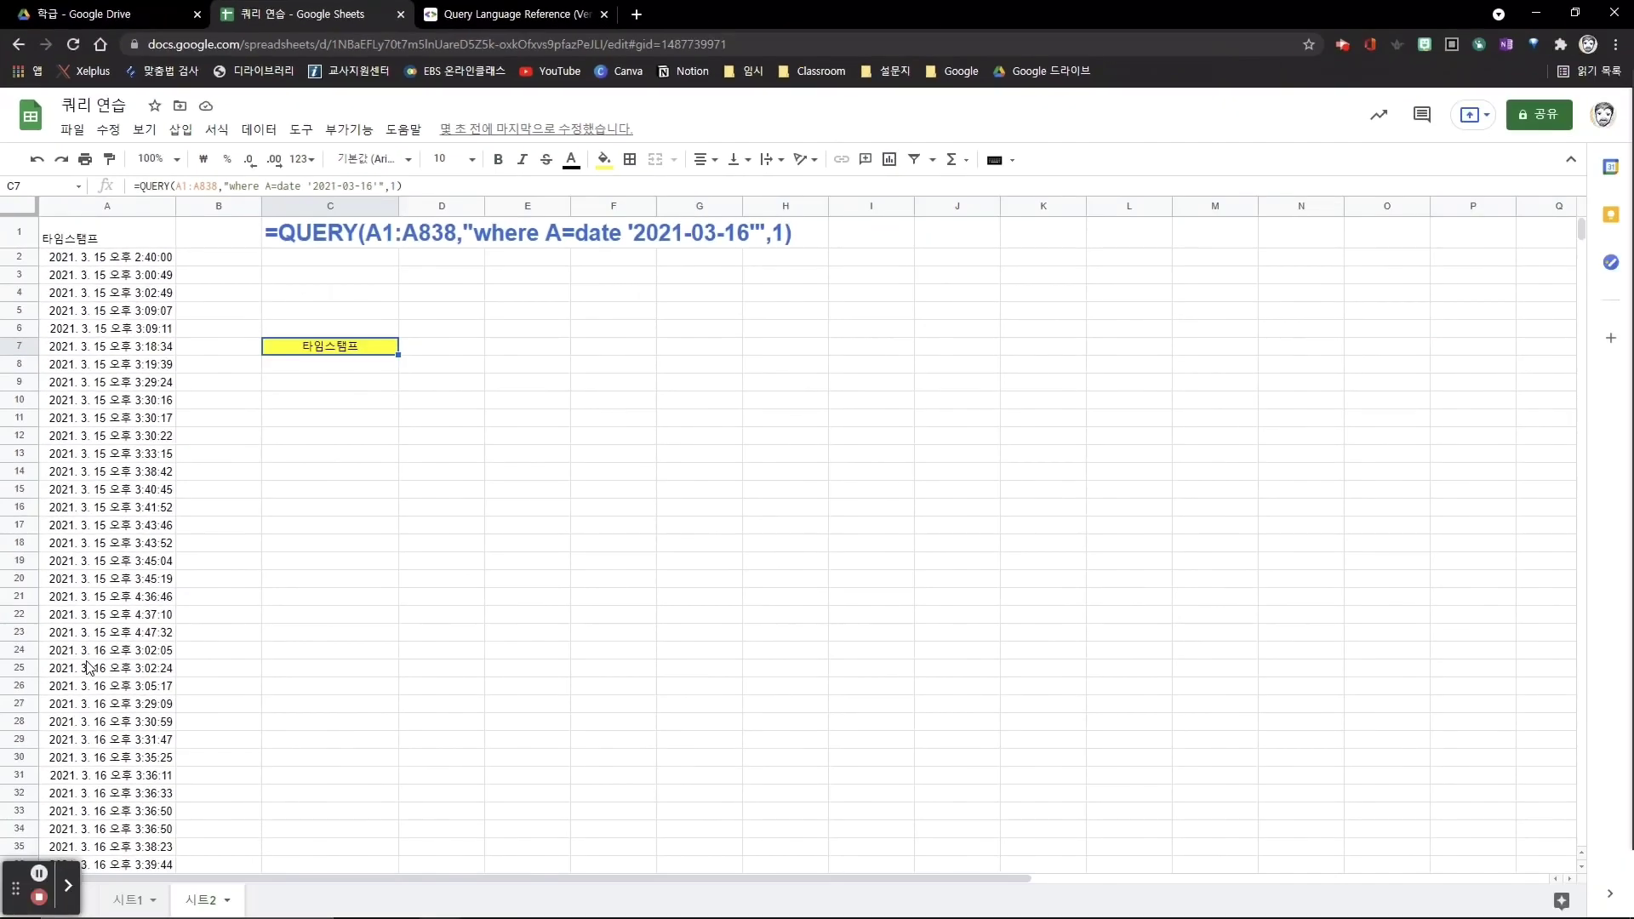
drag(110, 650, 140, 811)
click(355, 351)
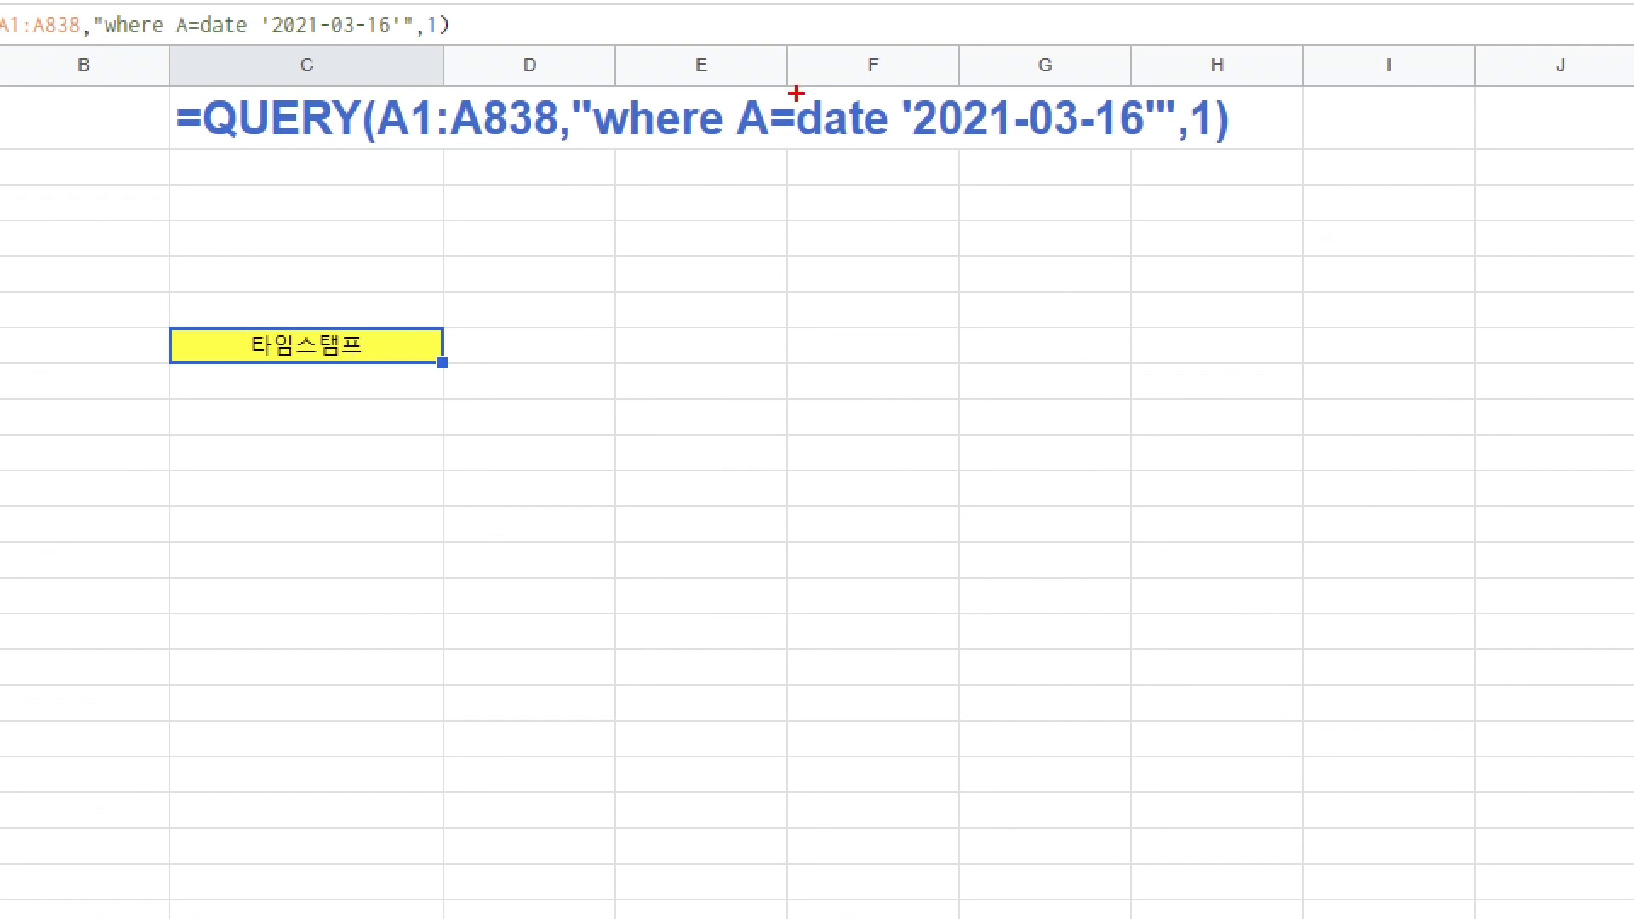
mouse_move(795, 92)
mouse_down()
mouse_move(1001, 133)
mouse_move(1179, 144)
mouse_up()
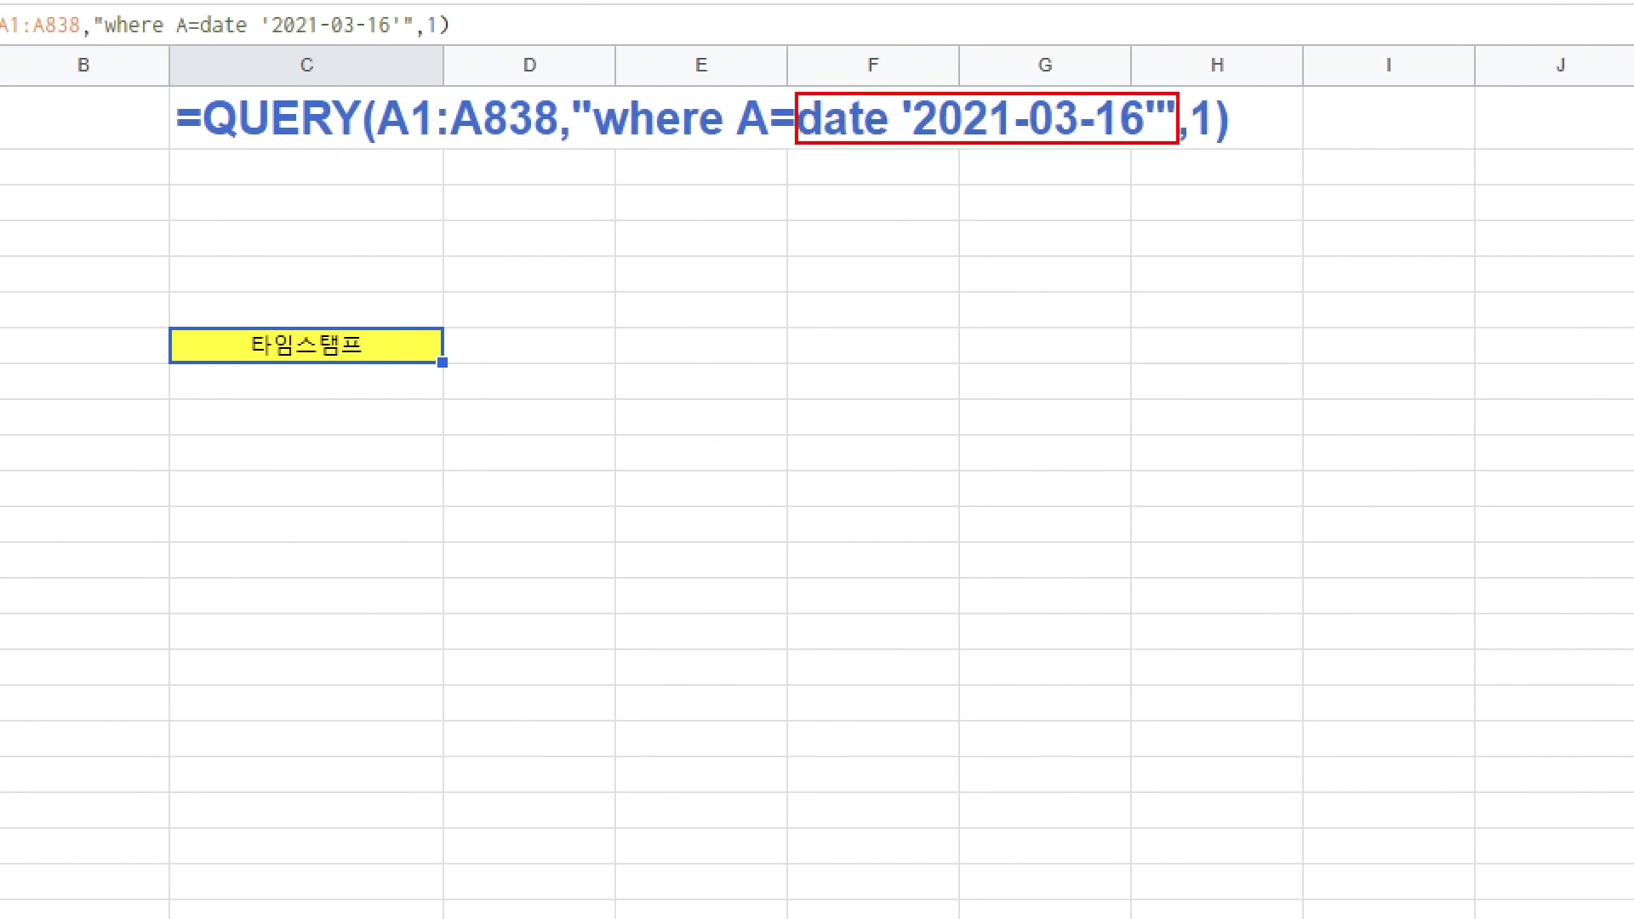
drag(726, 86, 783, 169)
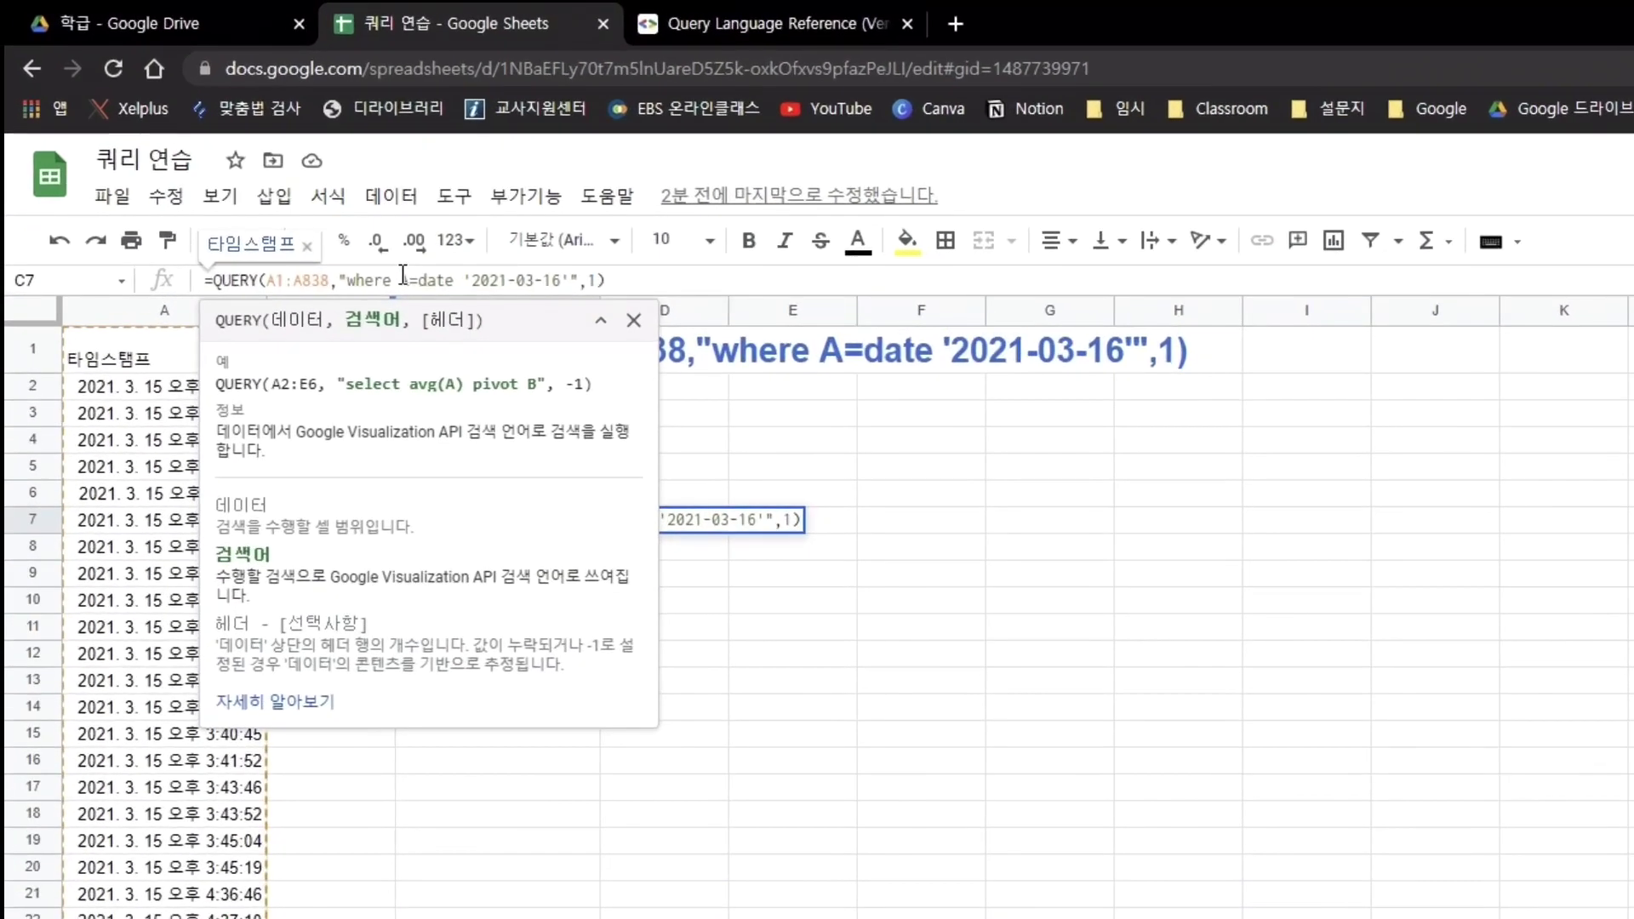
Step: Wrap column A in todate() in C7's condition so it reads "where todate(A)=date '2021-03-16'", and apply the formula
text(todate)
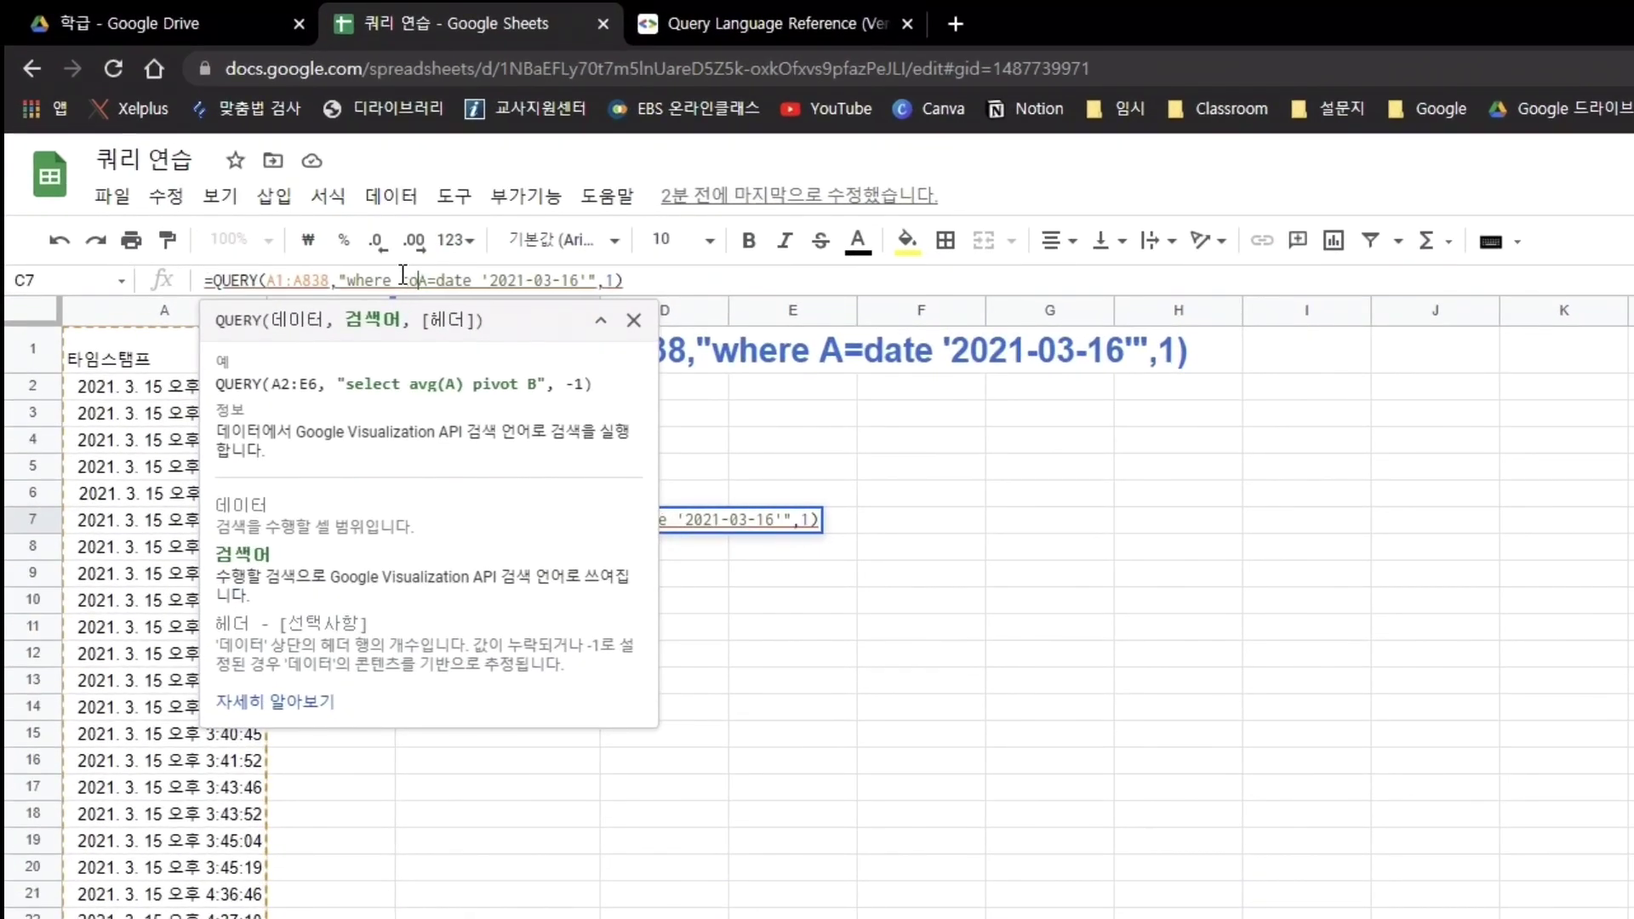
text((A)
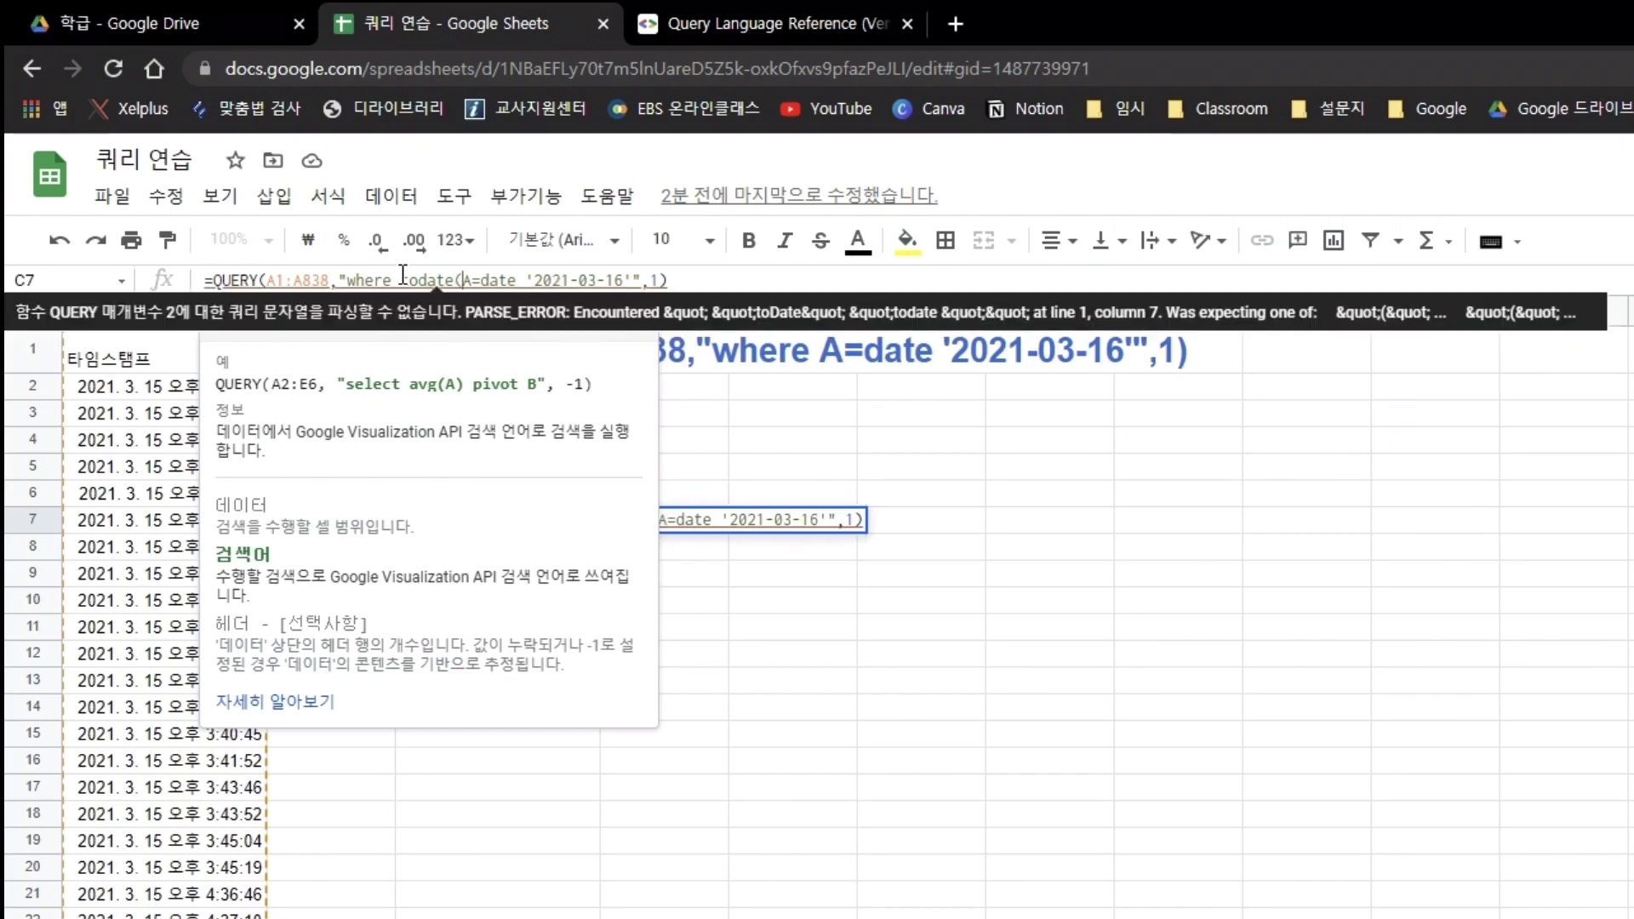
text())
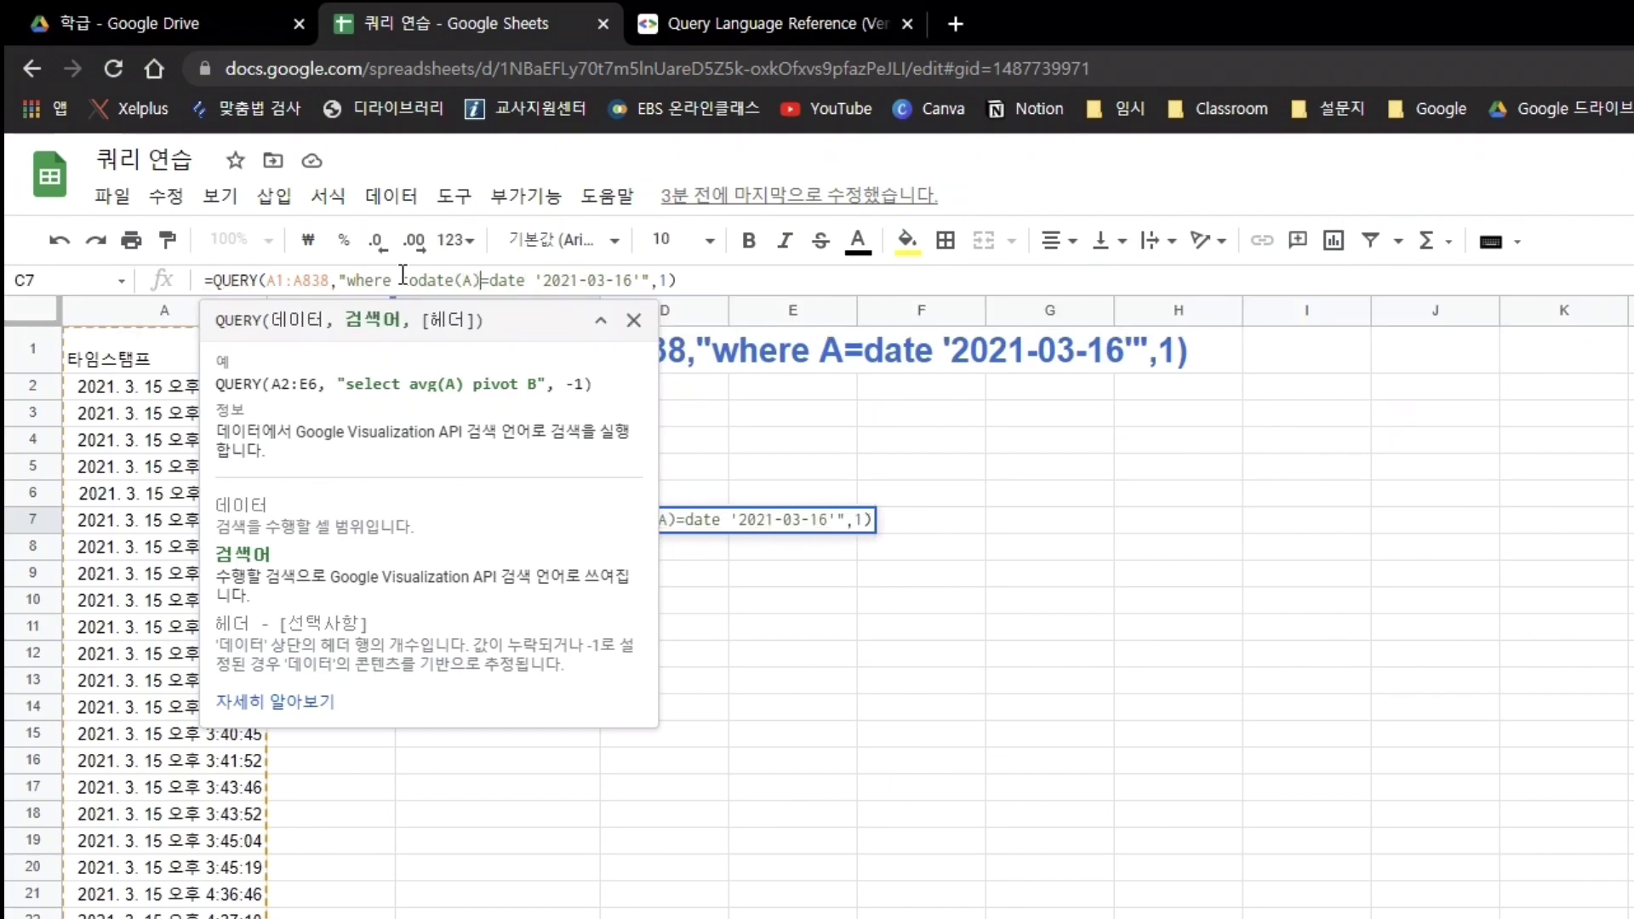
key(Return)
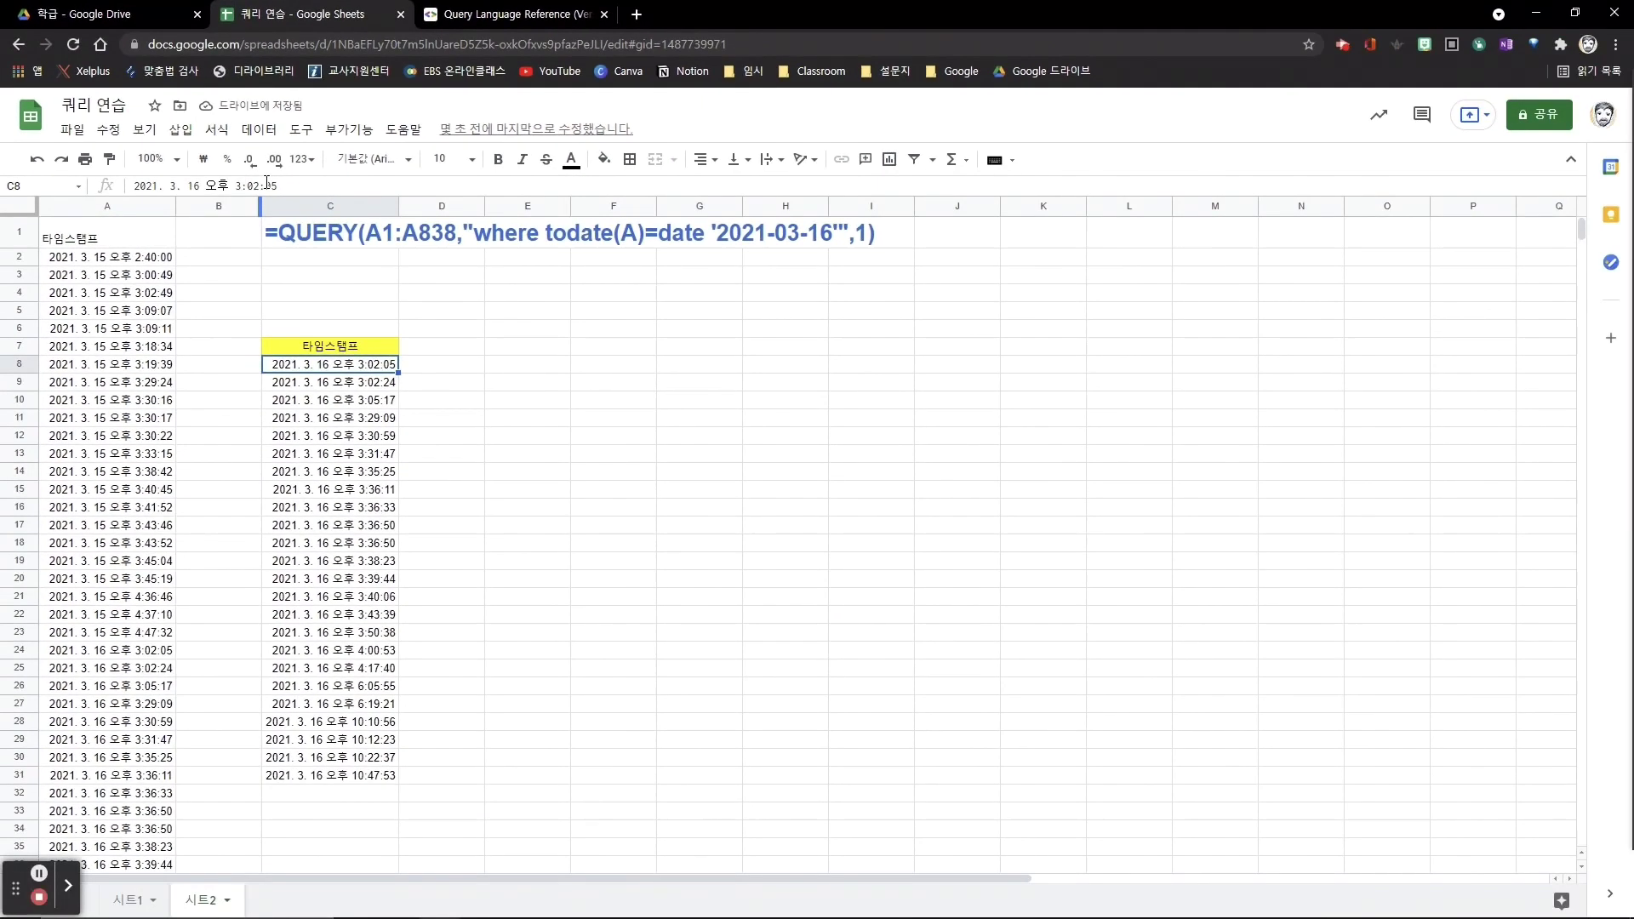
Step: Read the toDate() entry in the Query Language Reference, marking its description and how it handles date, datetime and number values
click(515, 14)
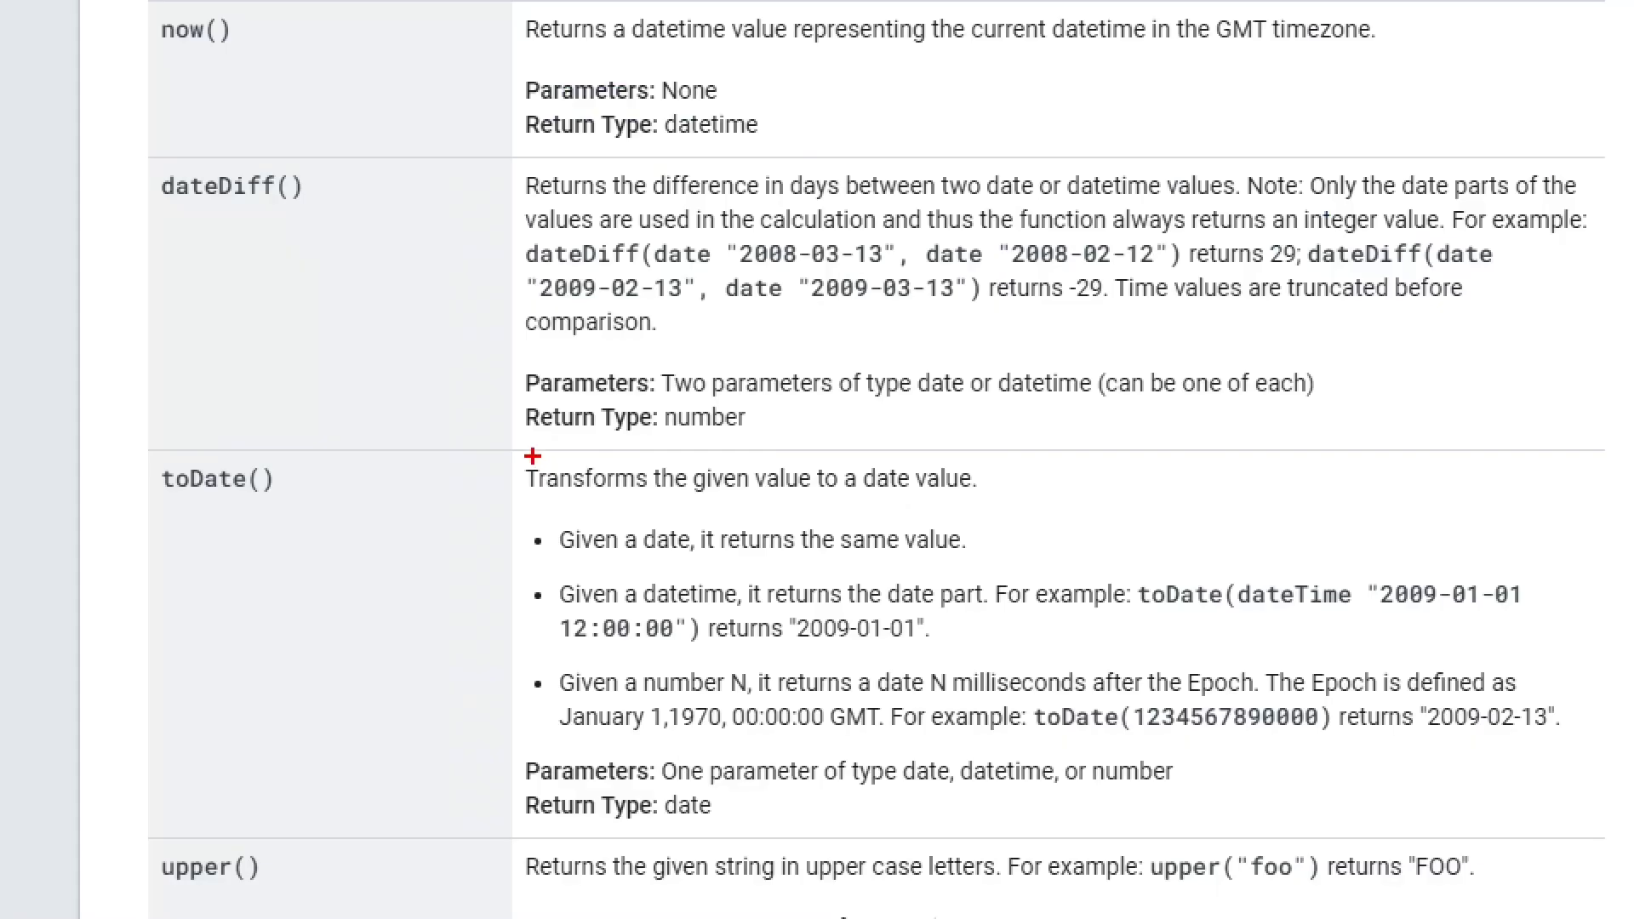
drag(633, 478, 862, 497)
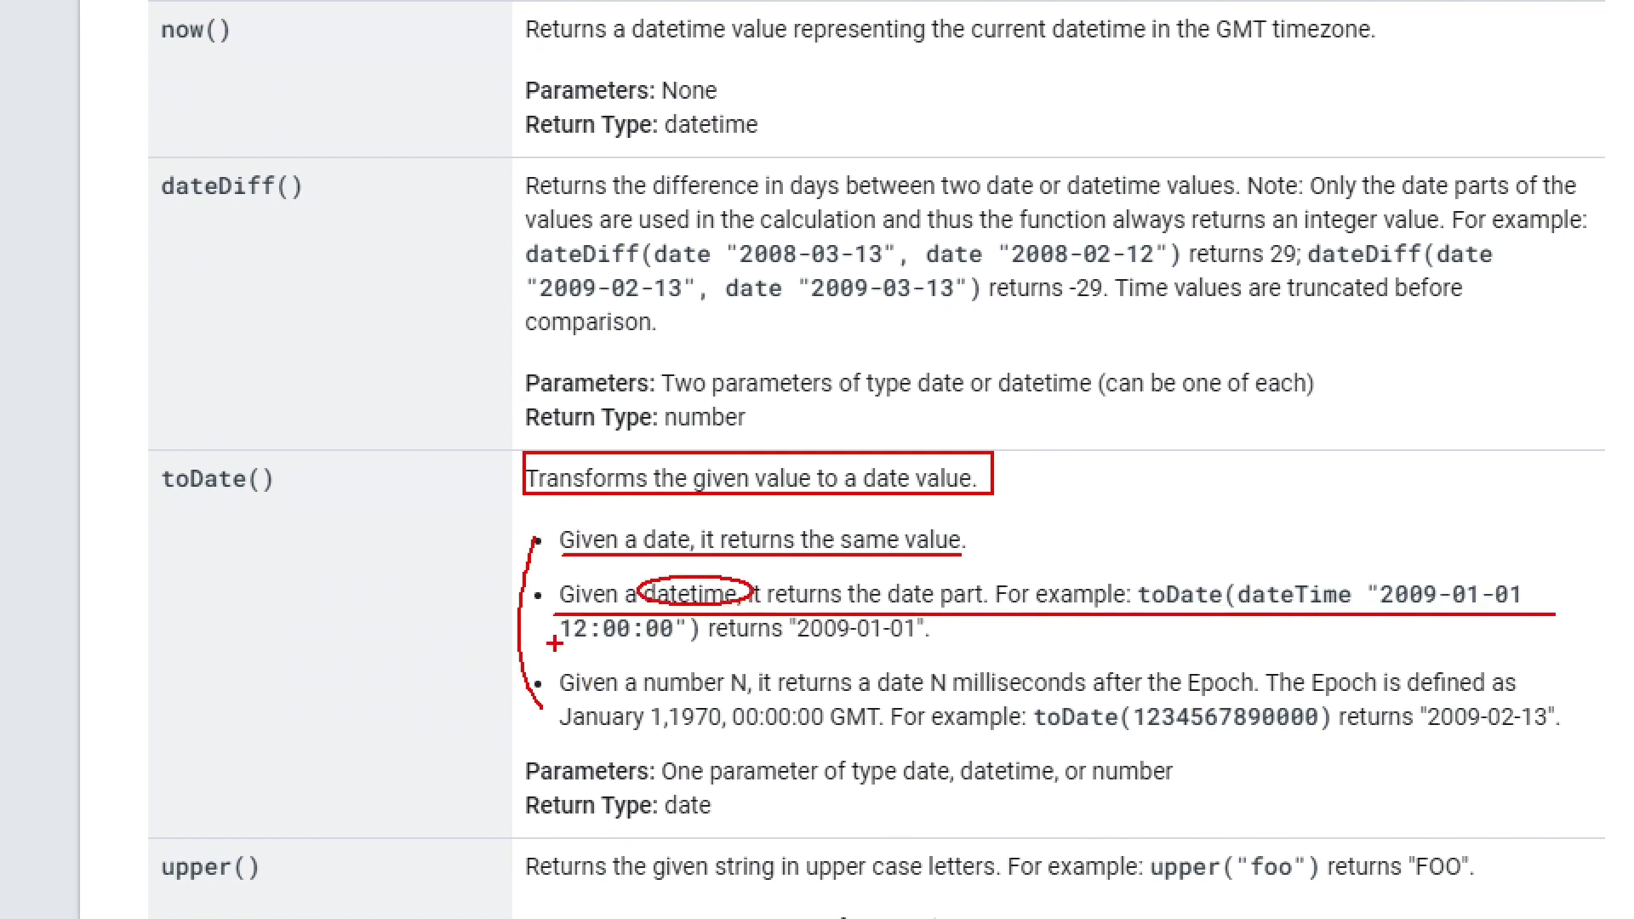
drag(555, 643, 924, 637)
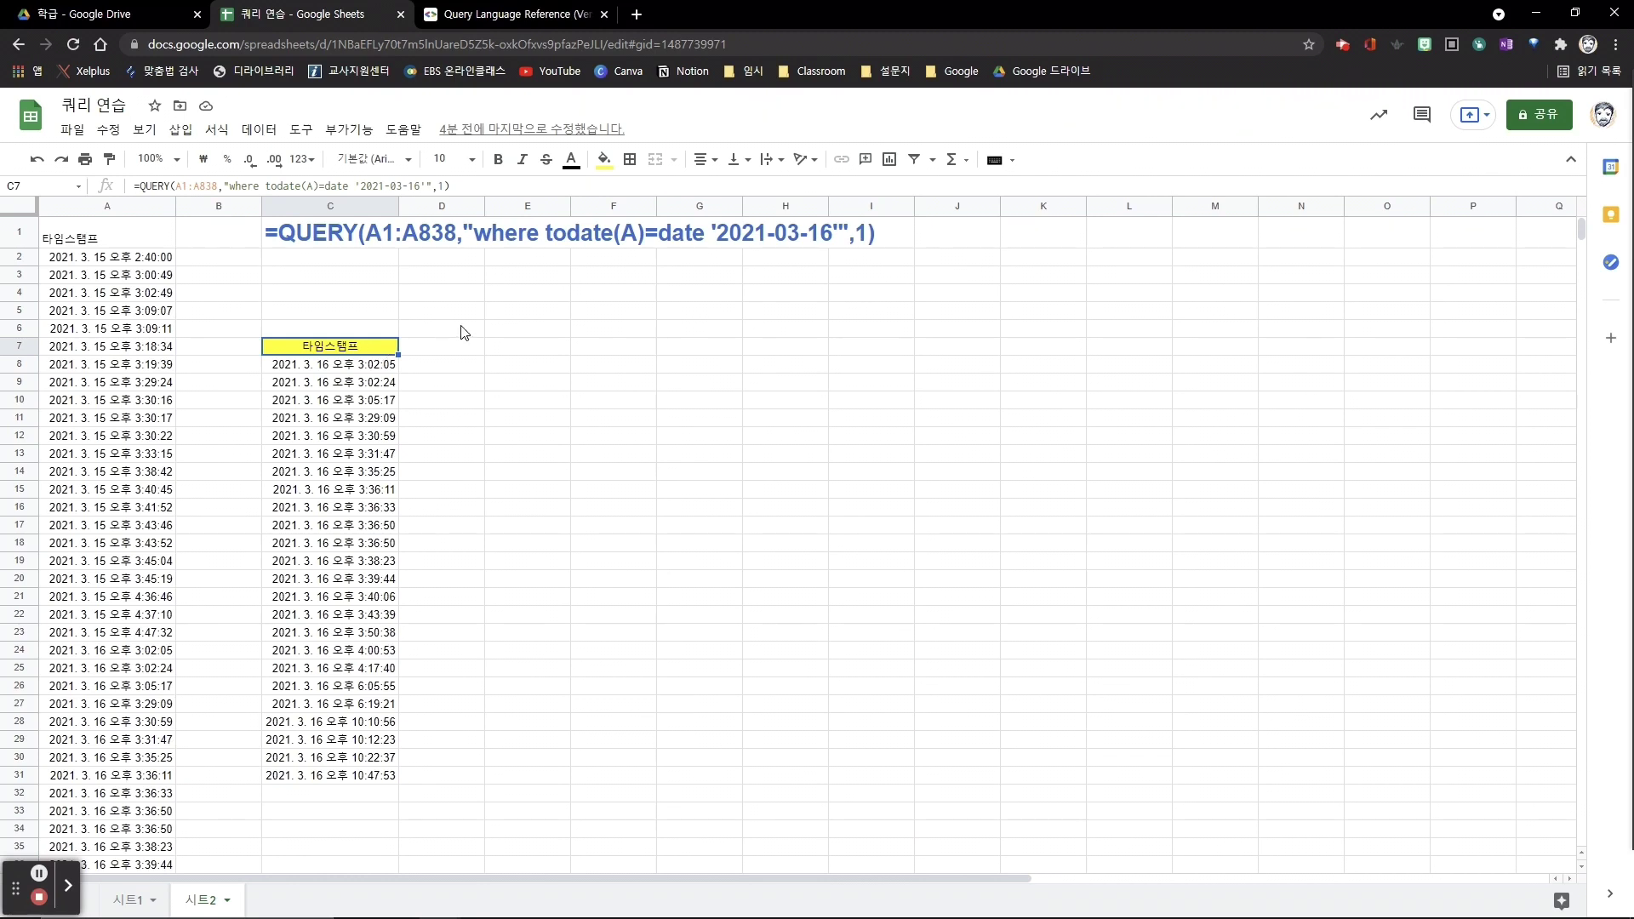
Step: Enter the date 2021-04-05 in E6 as the filter date and compare it with the date literal in C7's query
click(552, 333)
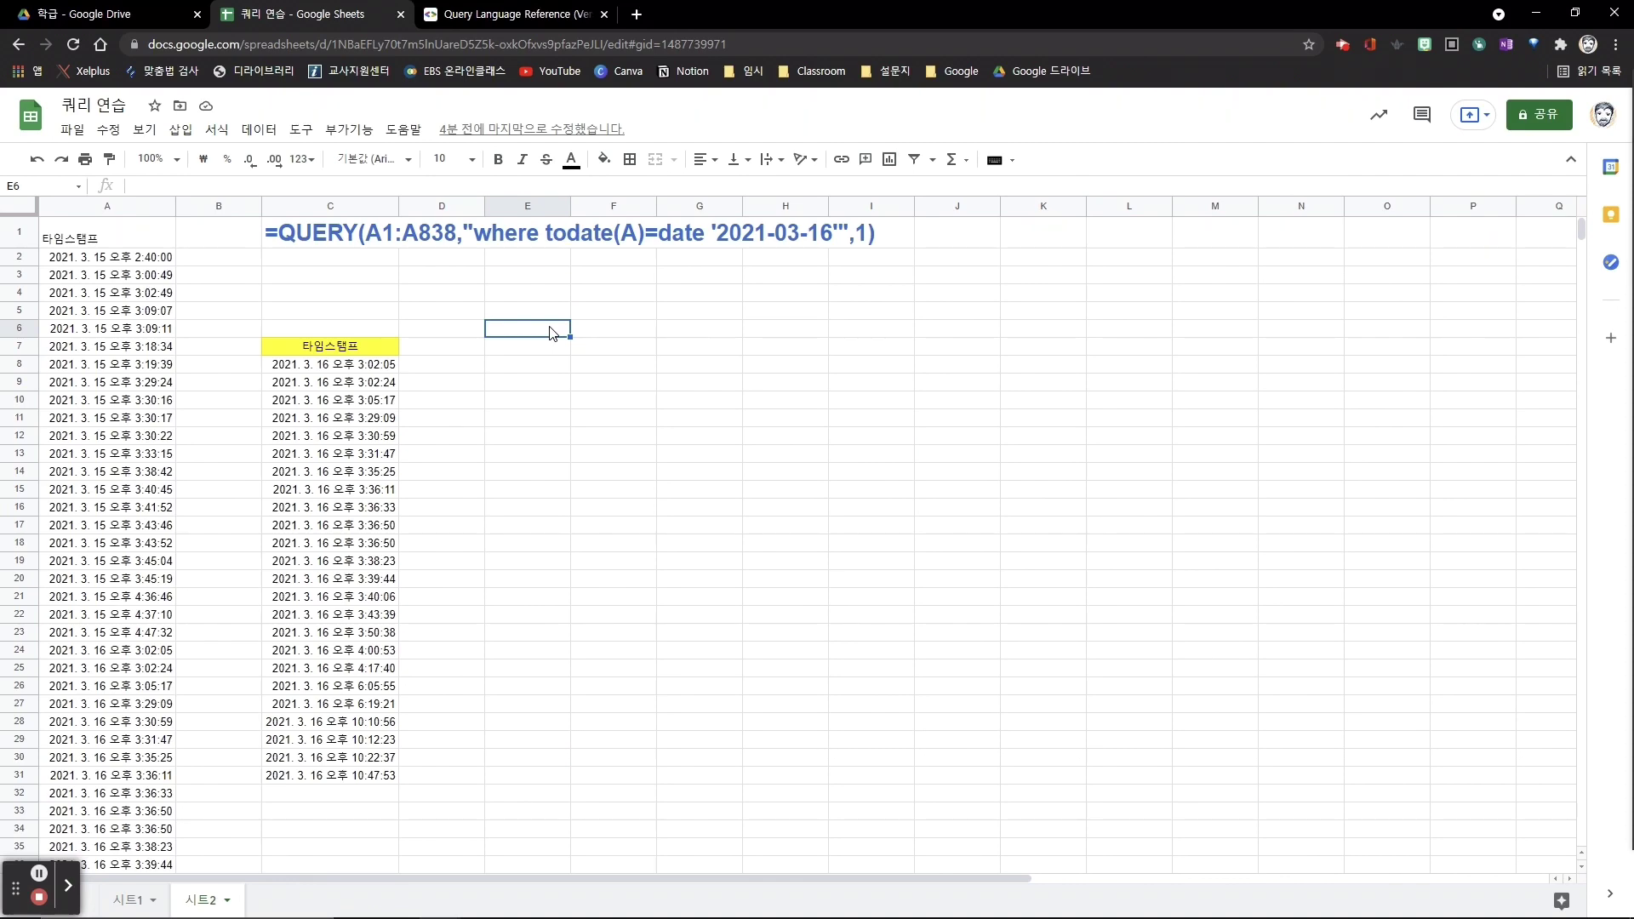
drag(359, 186, 417, 186)
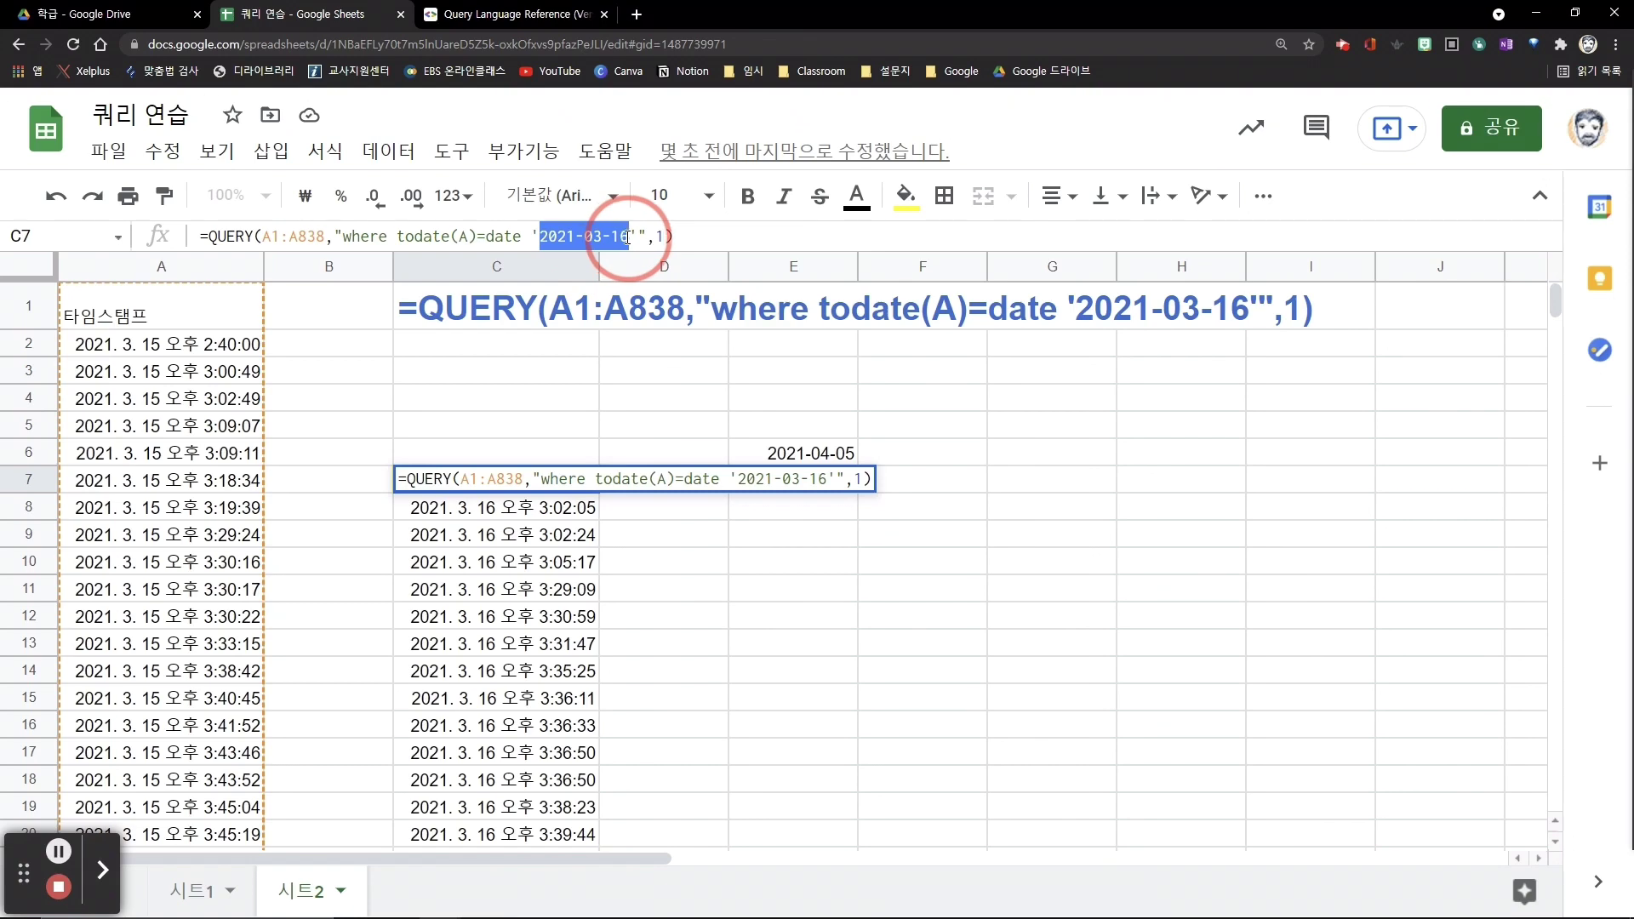
click(811, 454)
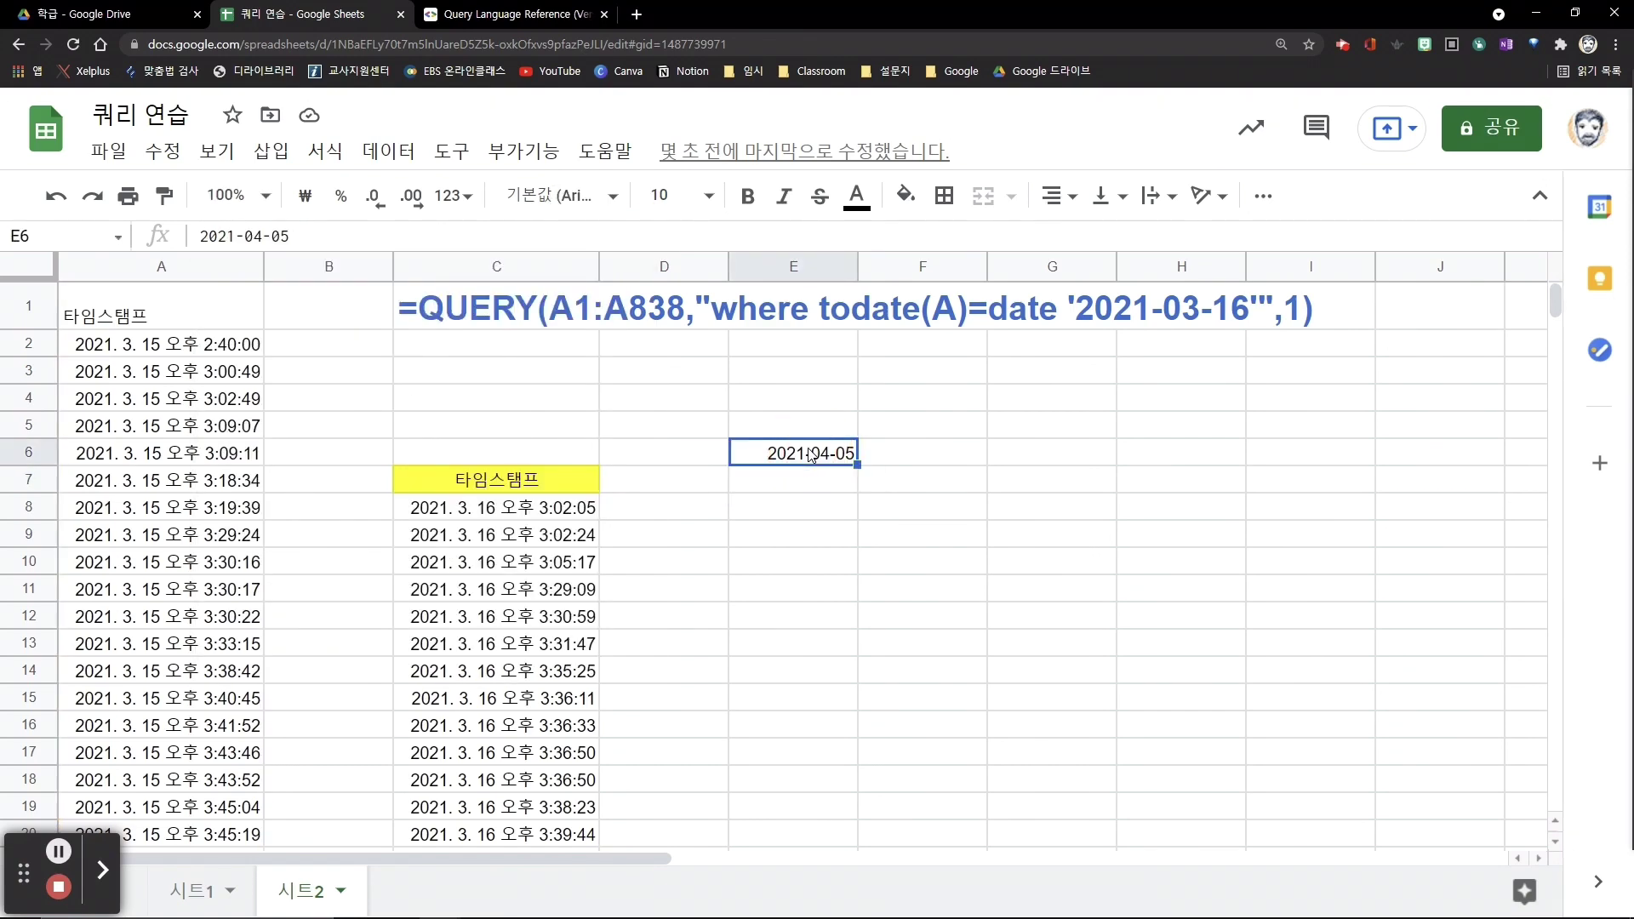
Step: Replace the date literal in C7's query with the concatenated cell reference "&E6&" between the single quotes, and apply the formula
click(592, 485)
click(539, 236)
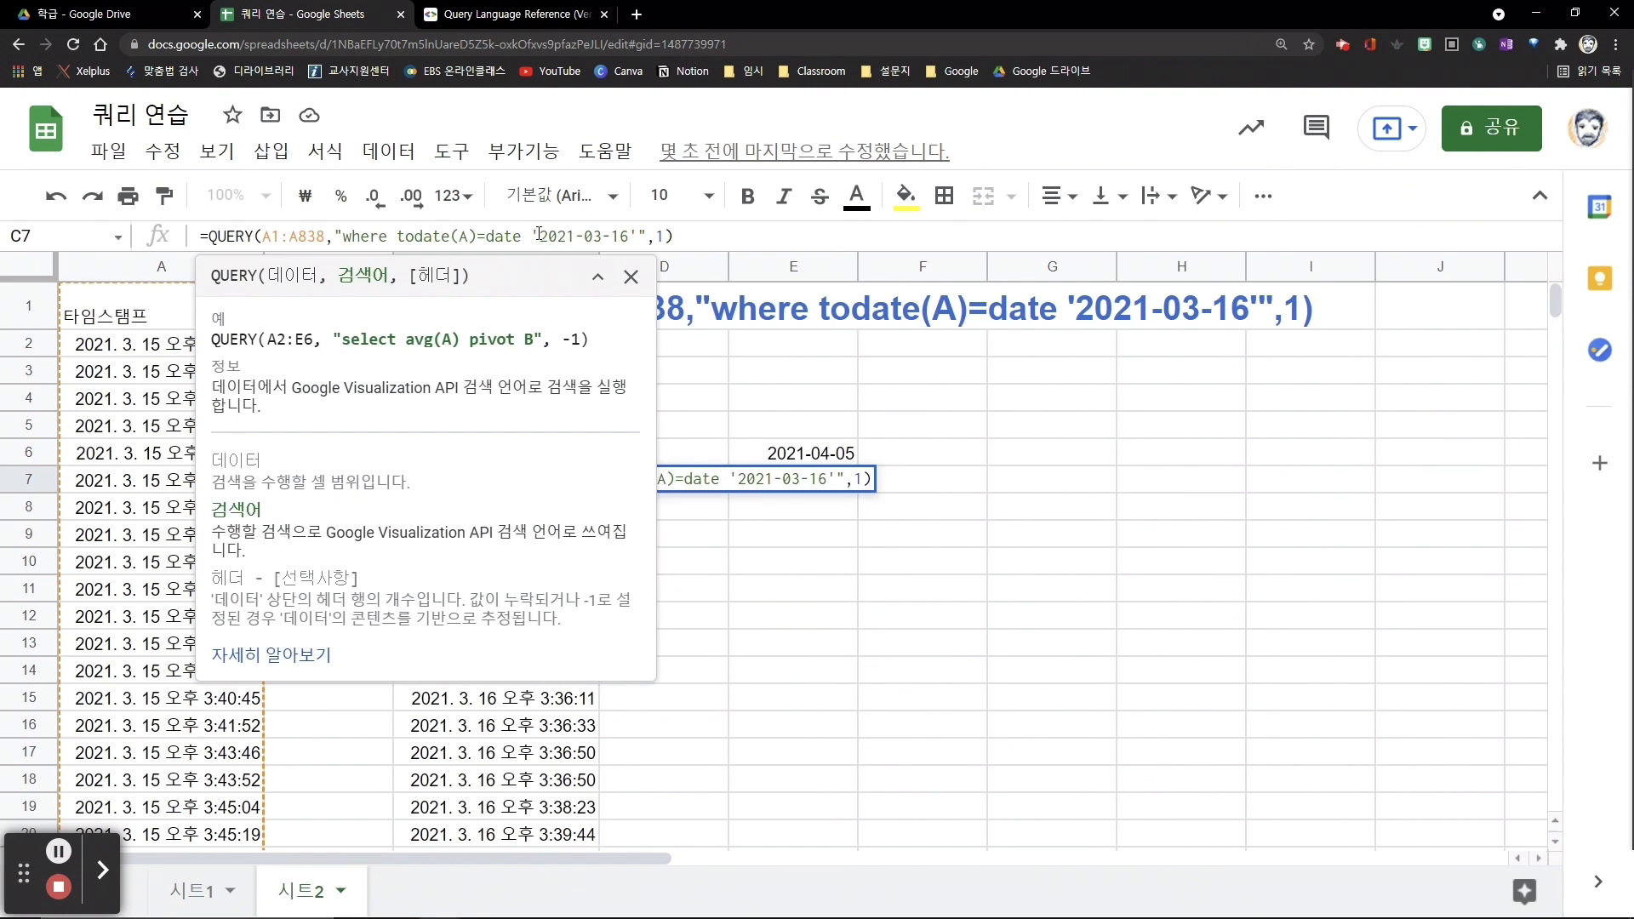
text(")
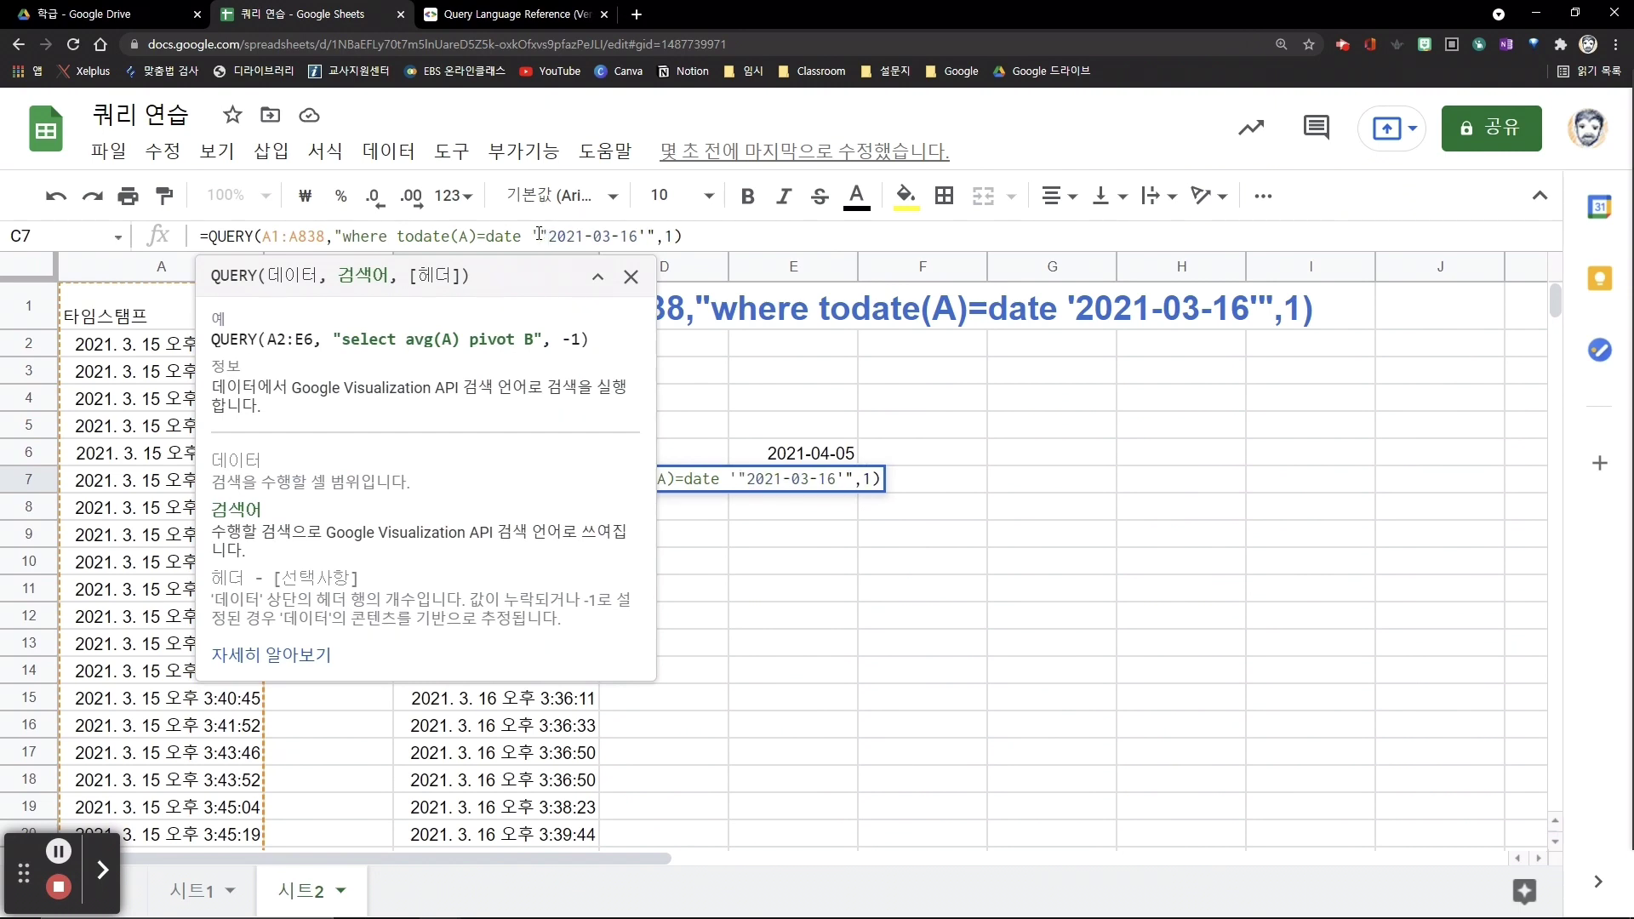
text(&E6)
key(Delete)
key(Delete)
key(Delete)
key(Delete)
key(Delete)
key(Delete)
key(Delete)
key(Delete)
key(Delete)
key(Delete)
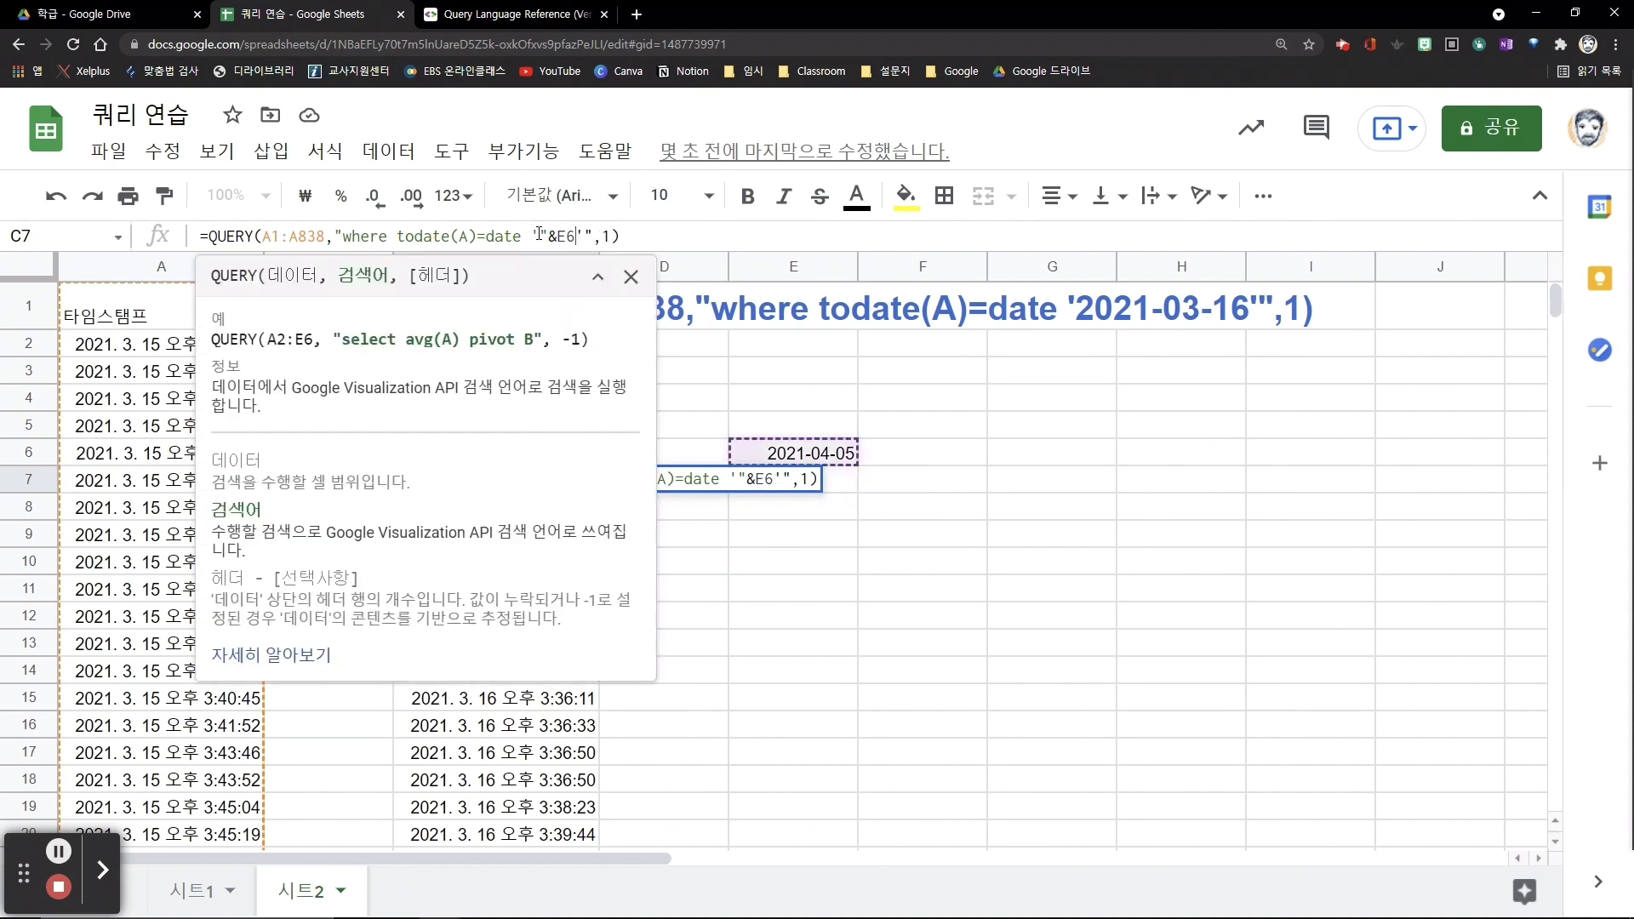
text(&)
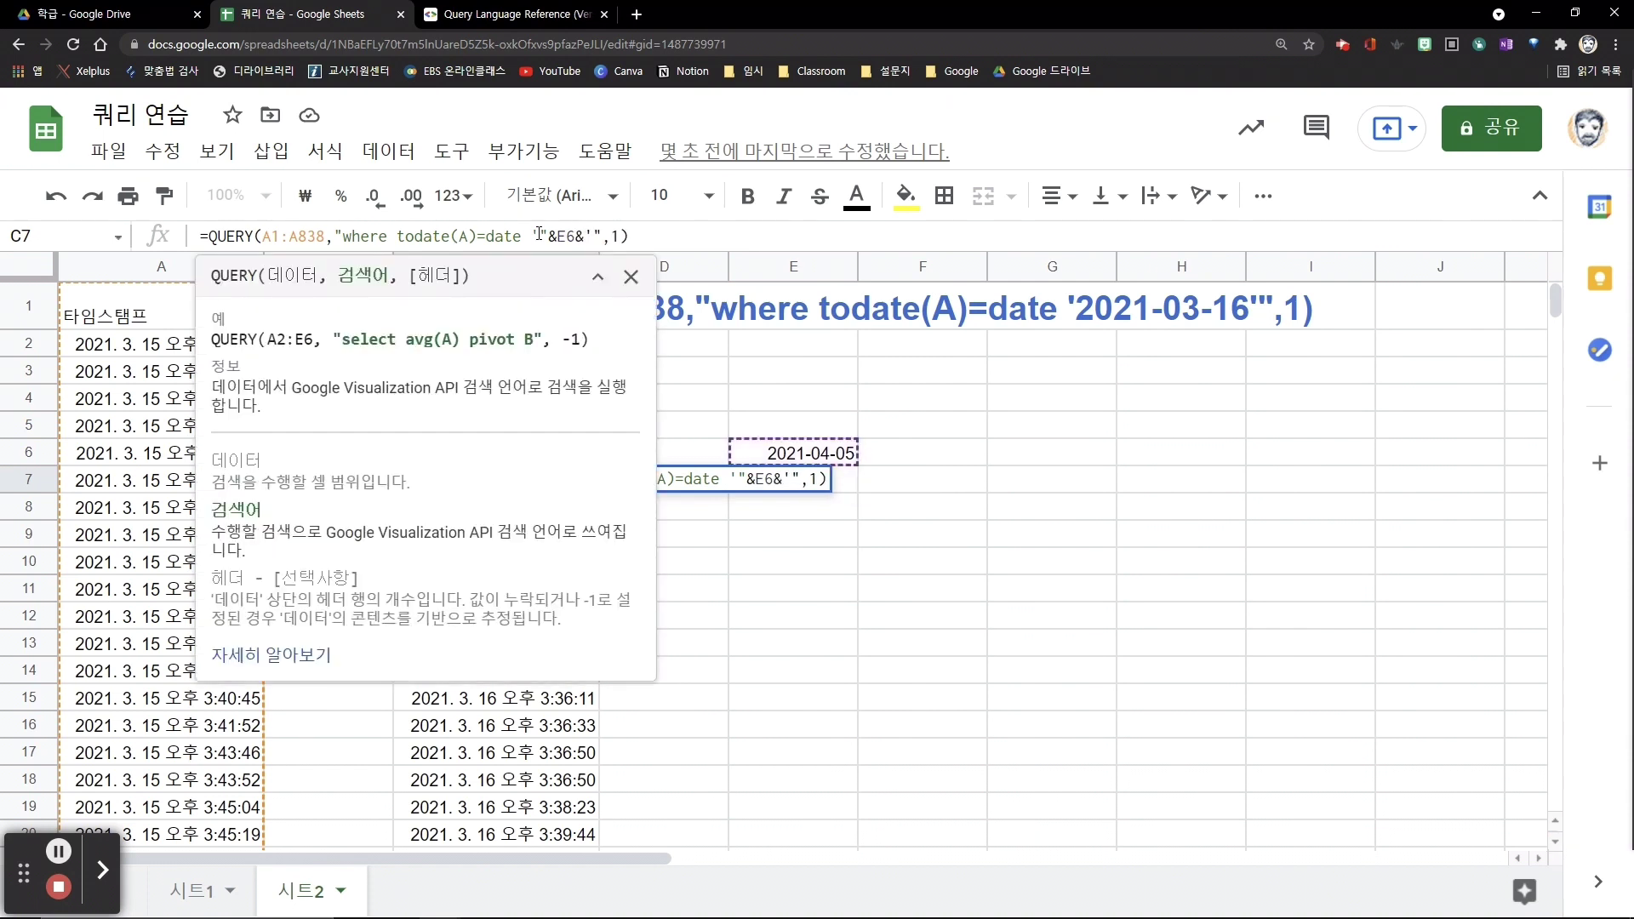
text(")
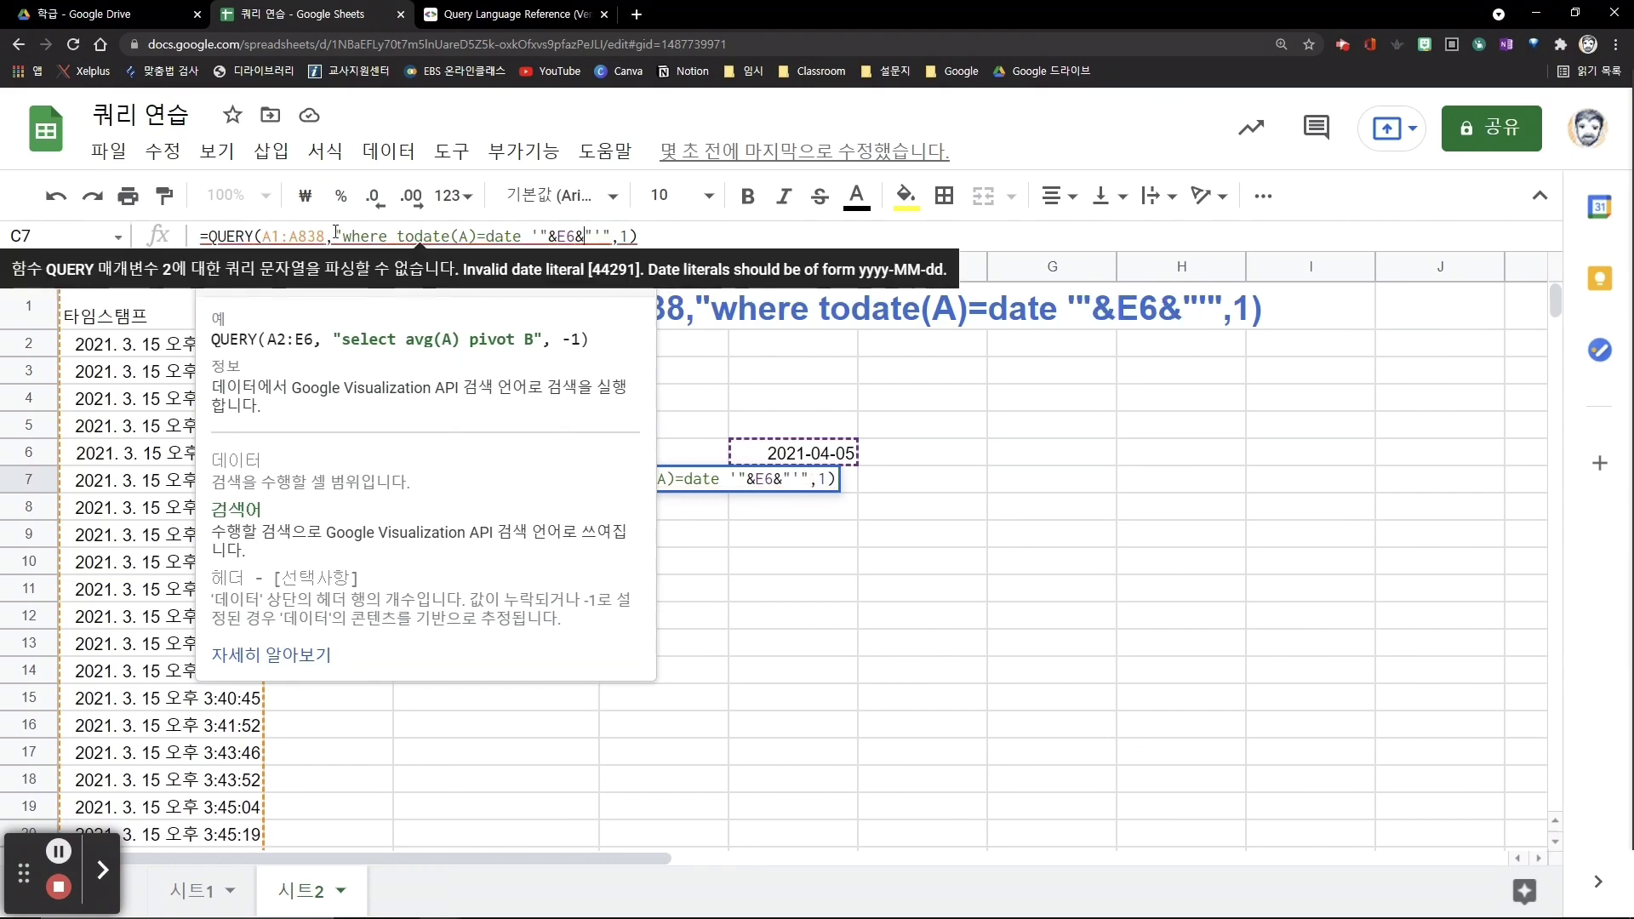
Step: Examine what C7's condition string and the E6 reference inside it each evaluate to
drag(334, 232, 602, 238)
click(563, 236)
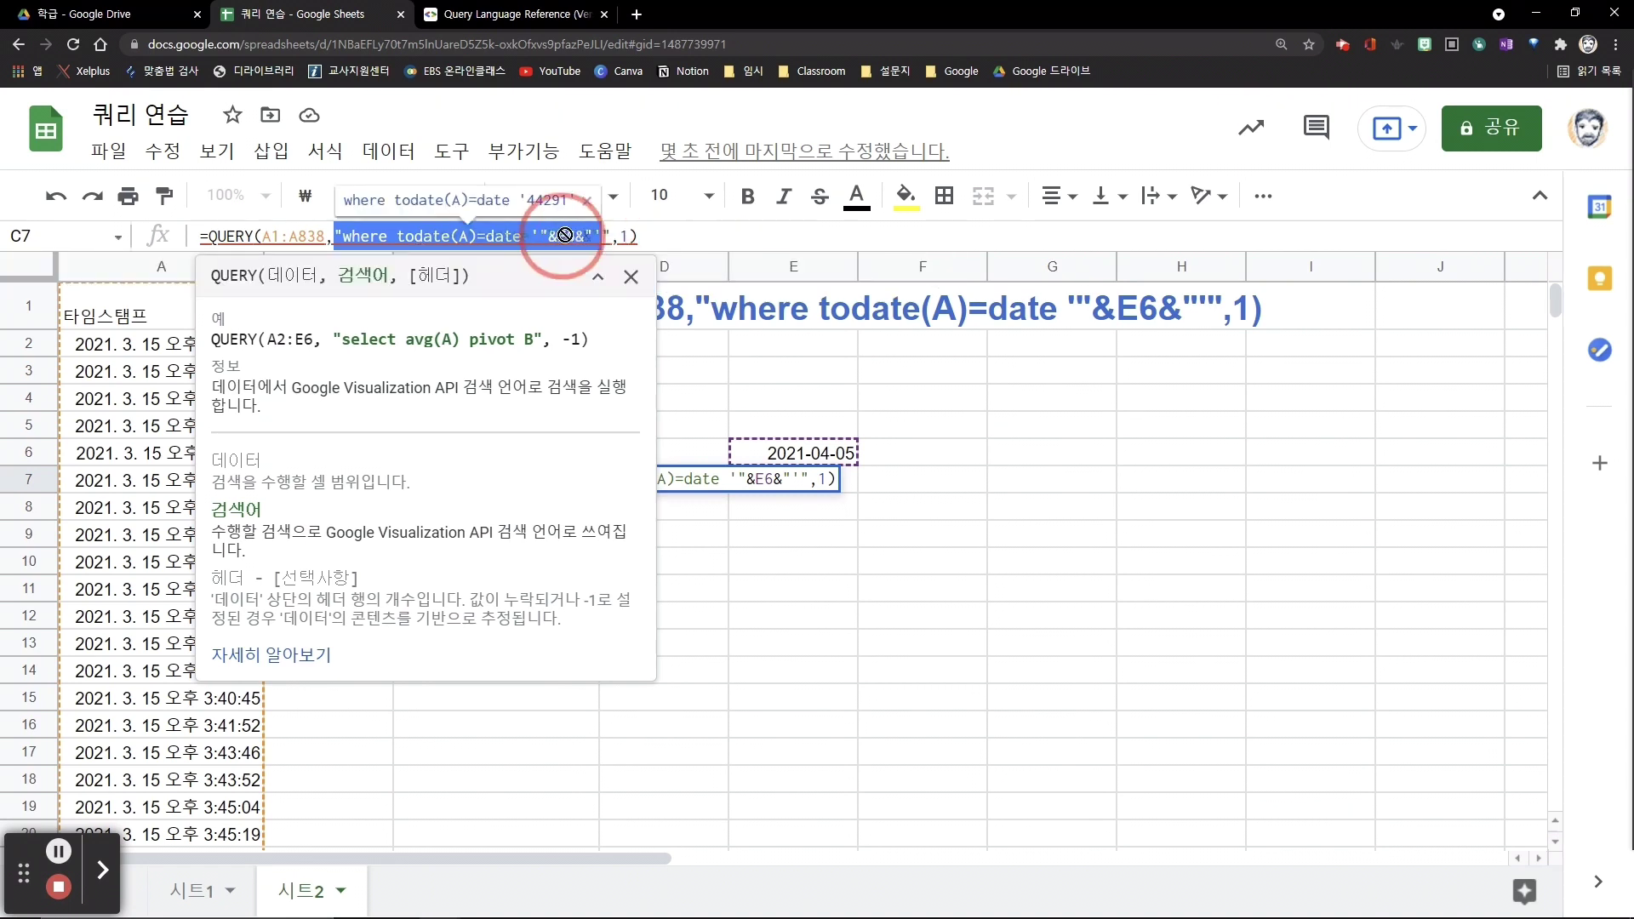
drag(558, 235, 575, 233)
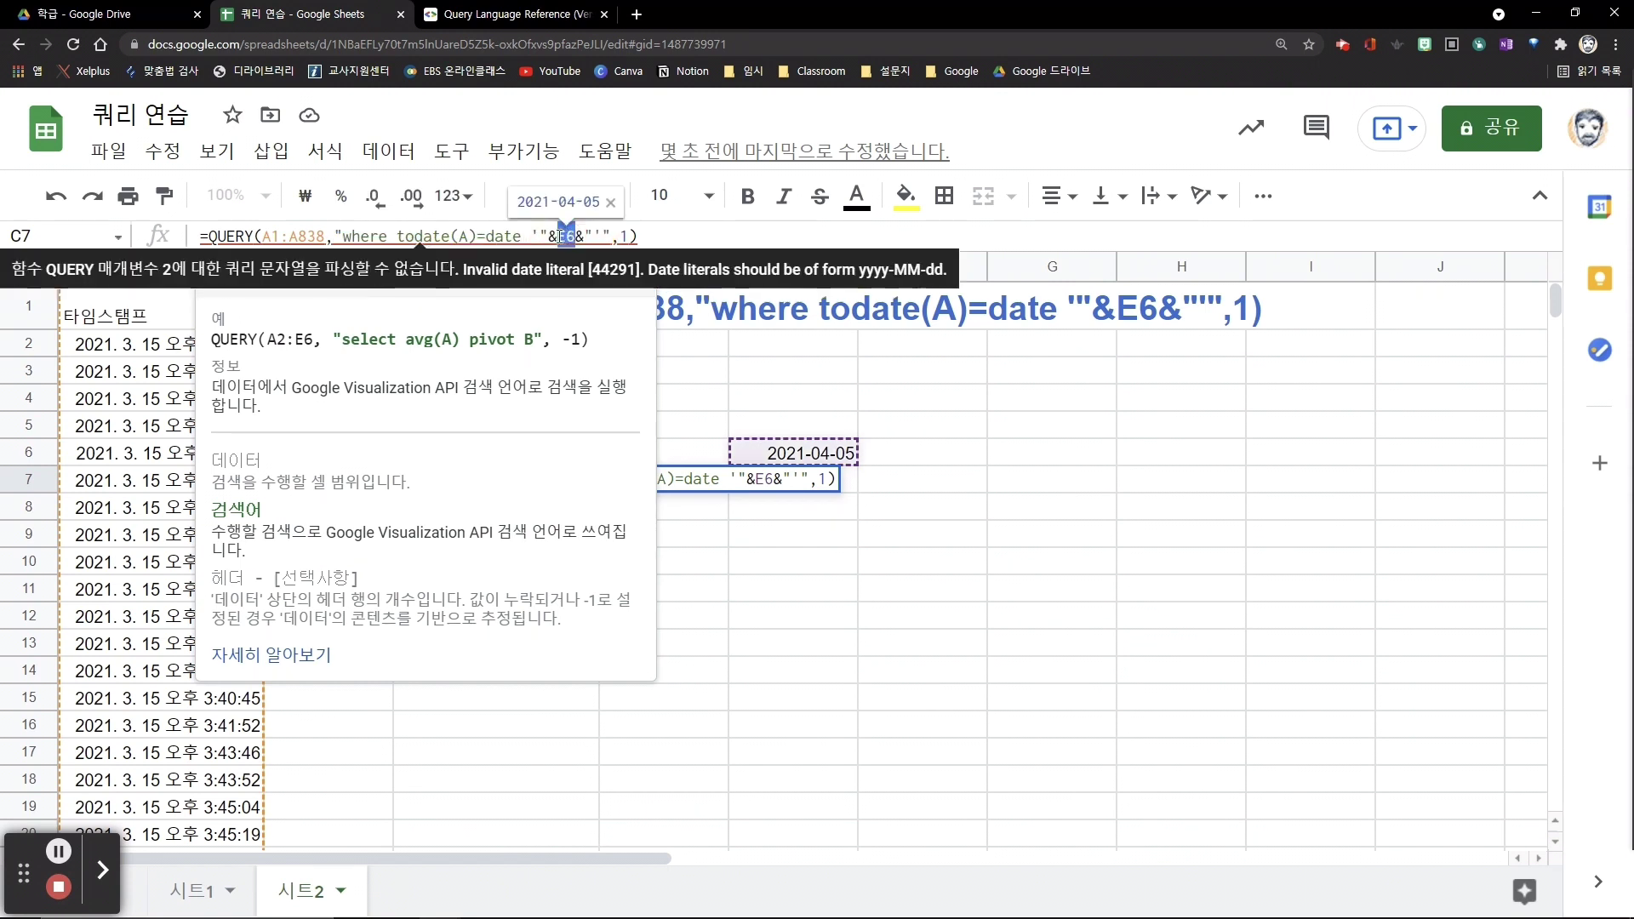
Step: Wrap the E6 reference in C7's query as TEXT(E6,"yyyy-mm-dd") and apply the formula
click(588, 235)
text(TEXT)
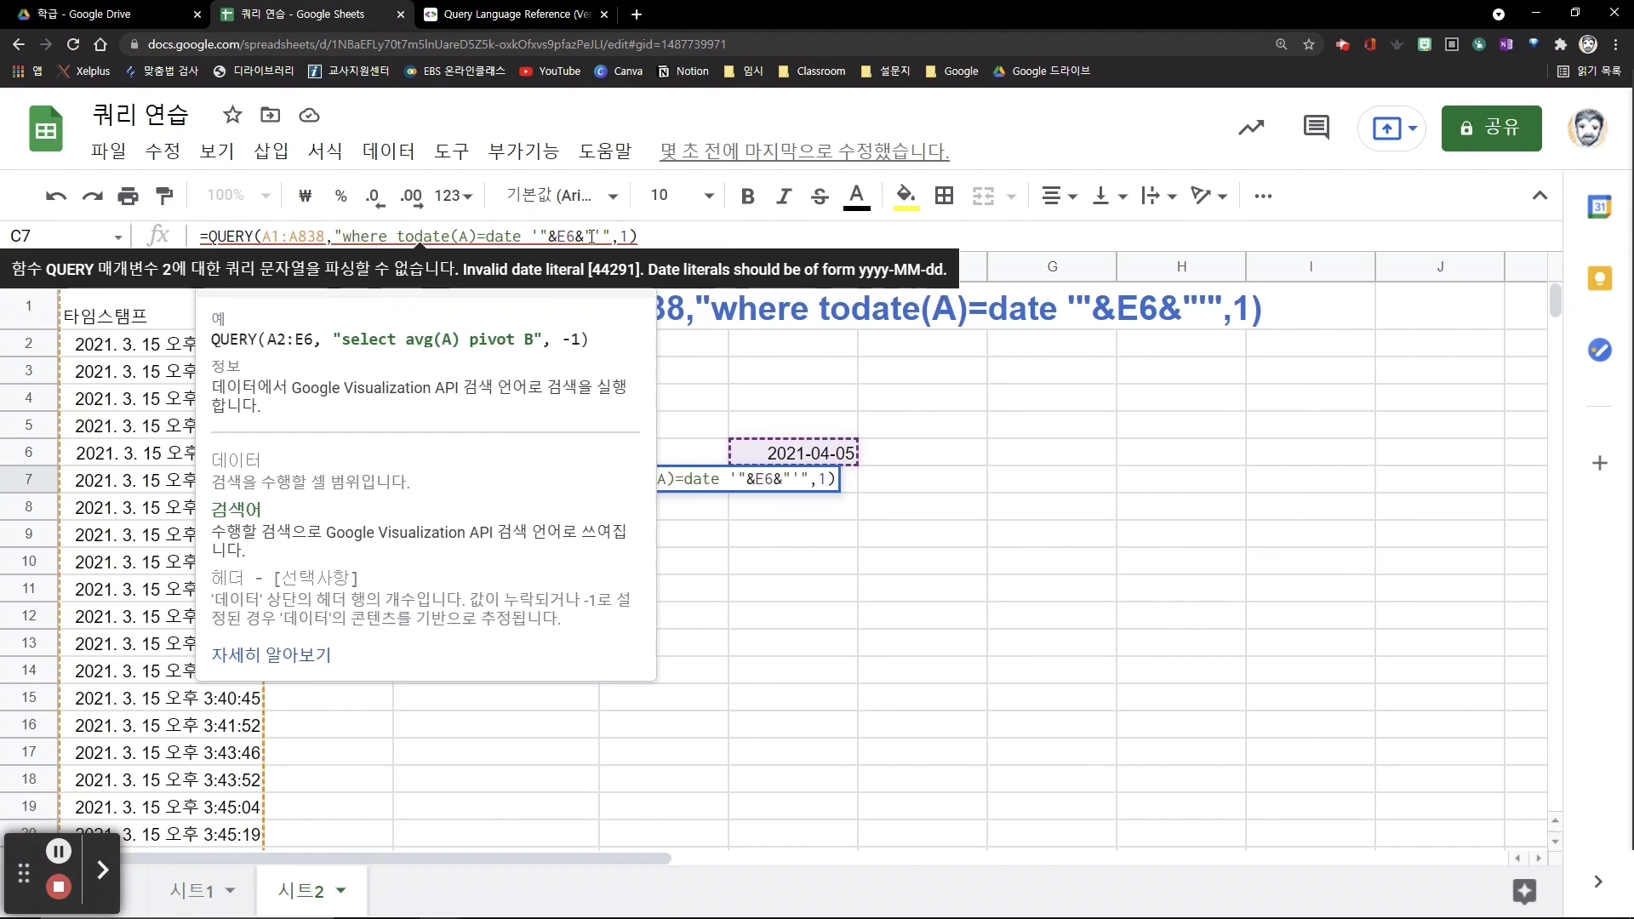
text(()
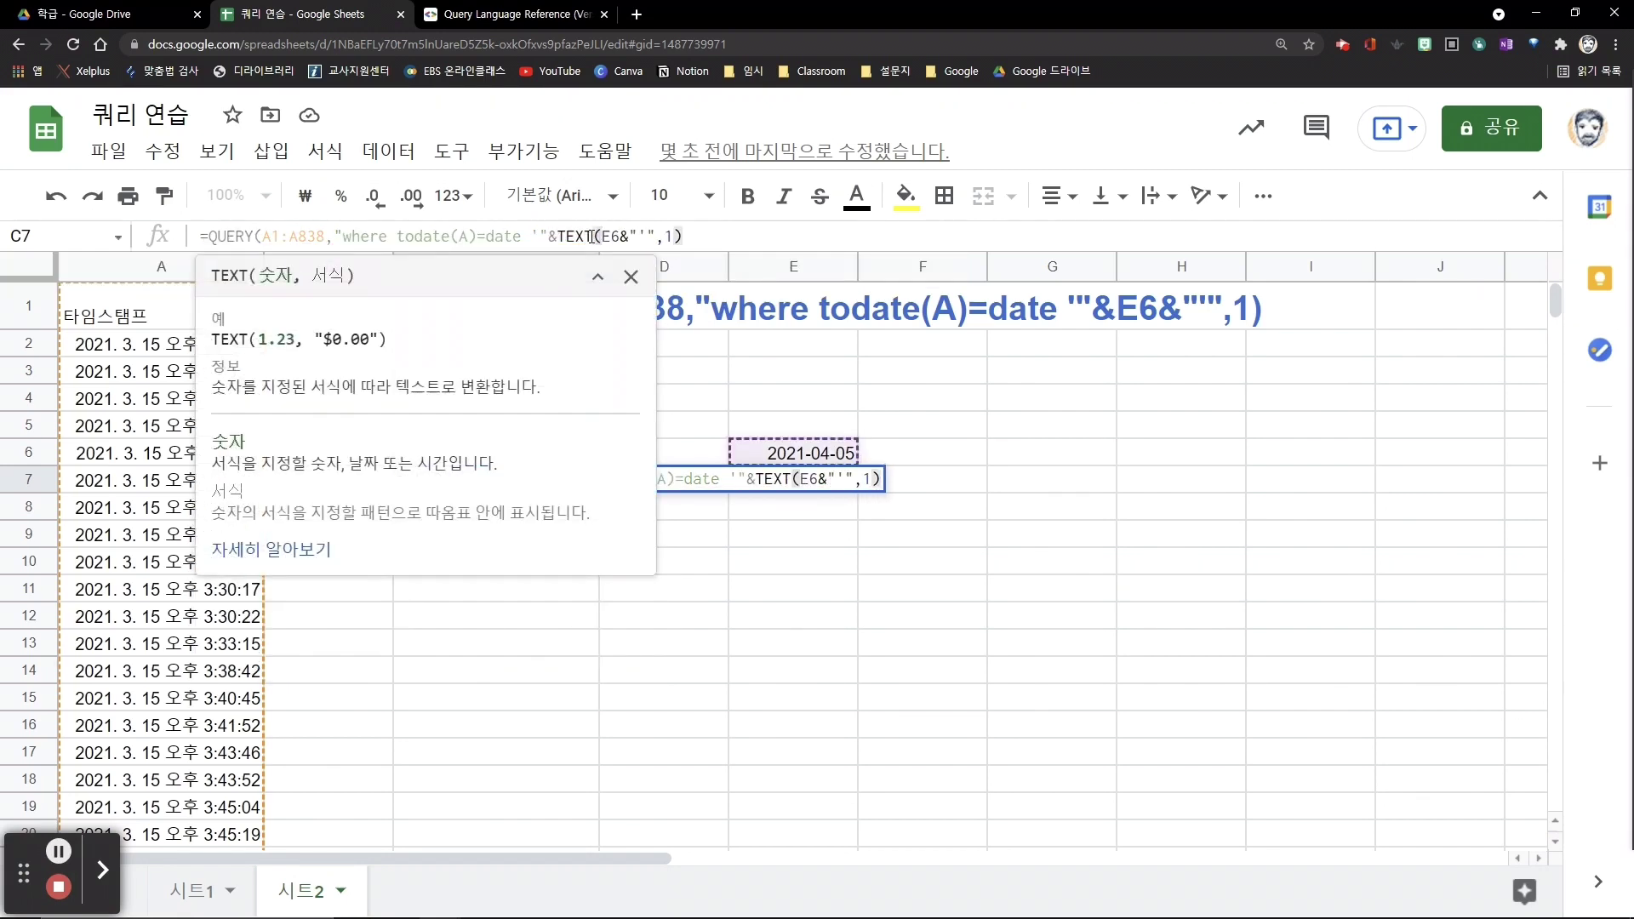
key(Right)
text(,)
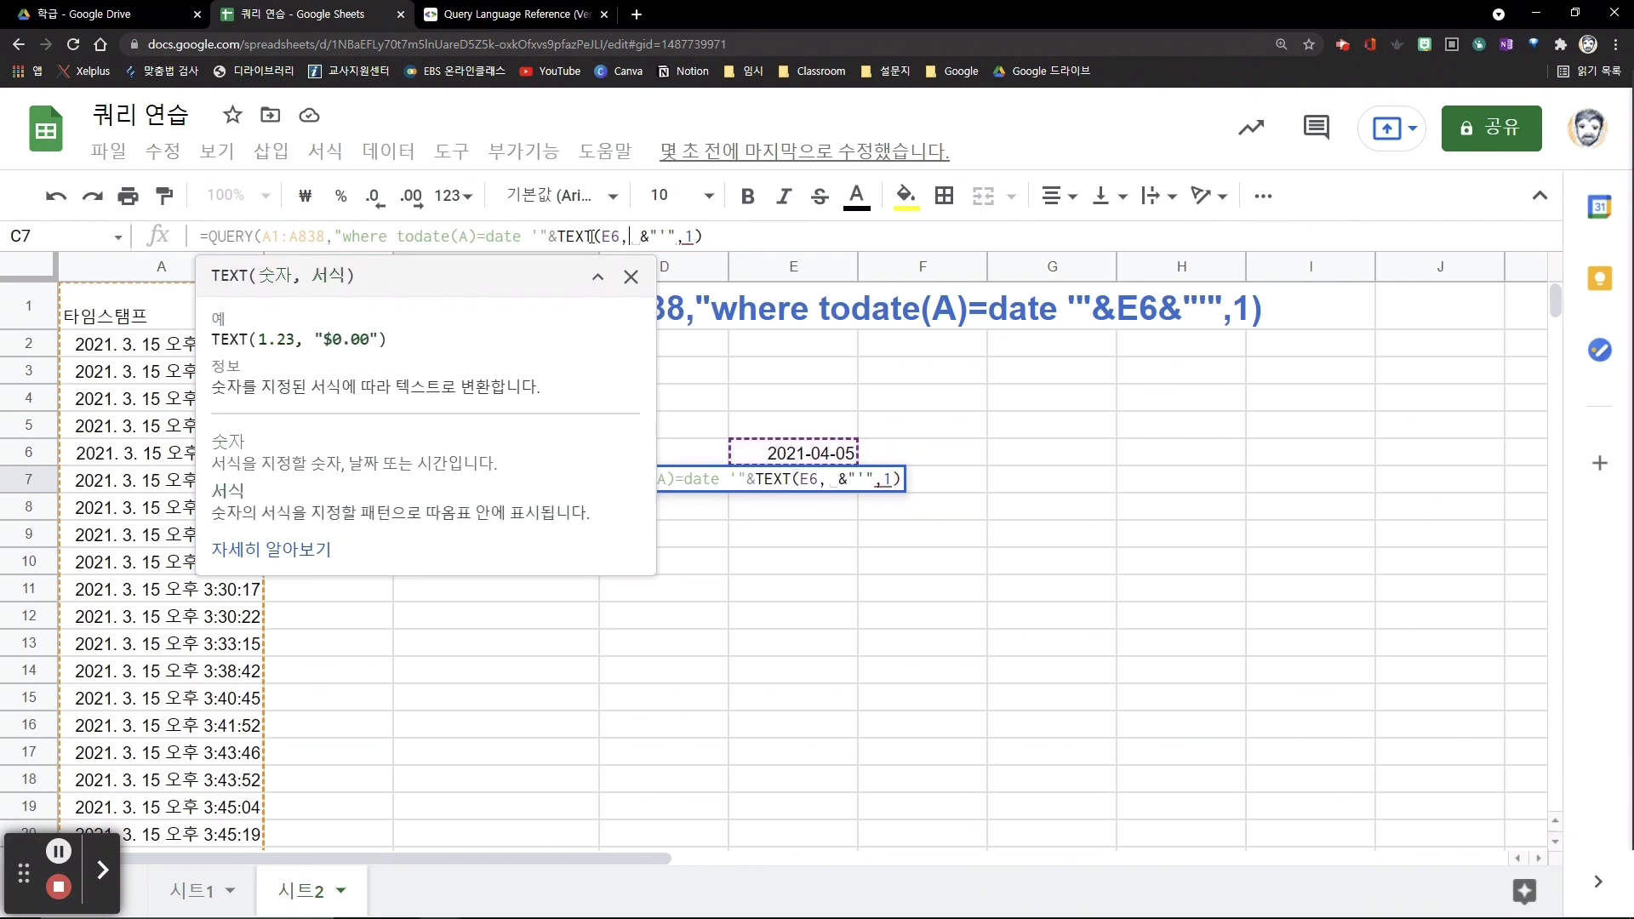
key(BackSpace)
text("yyyy-mm)
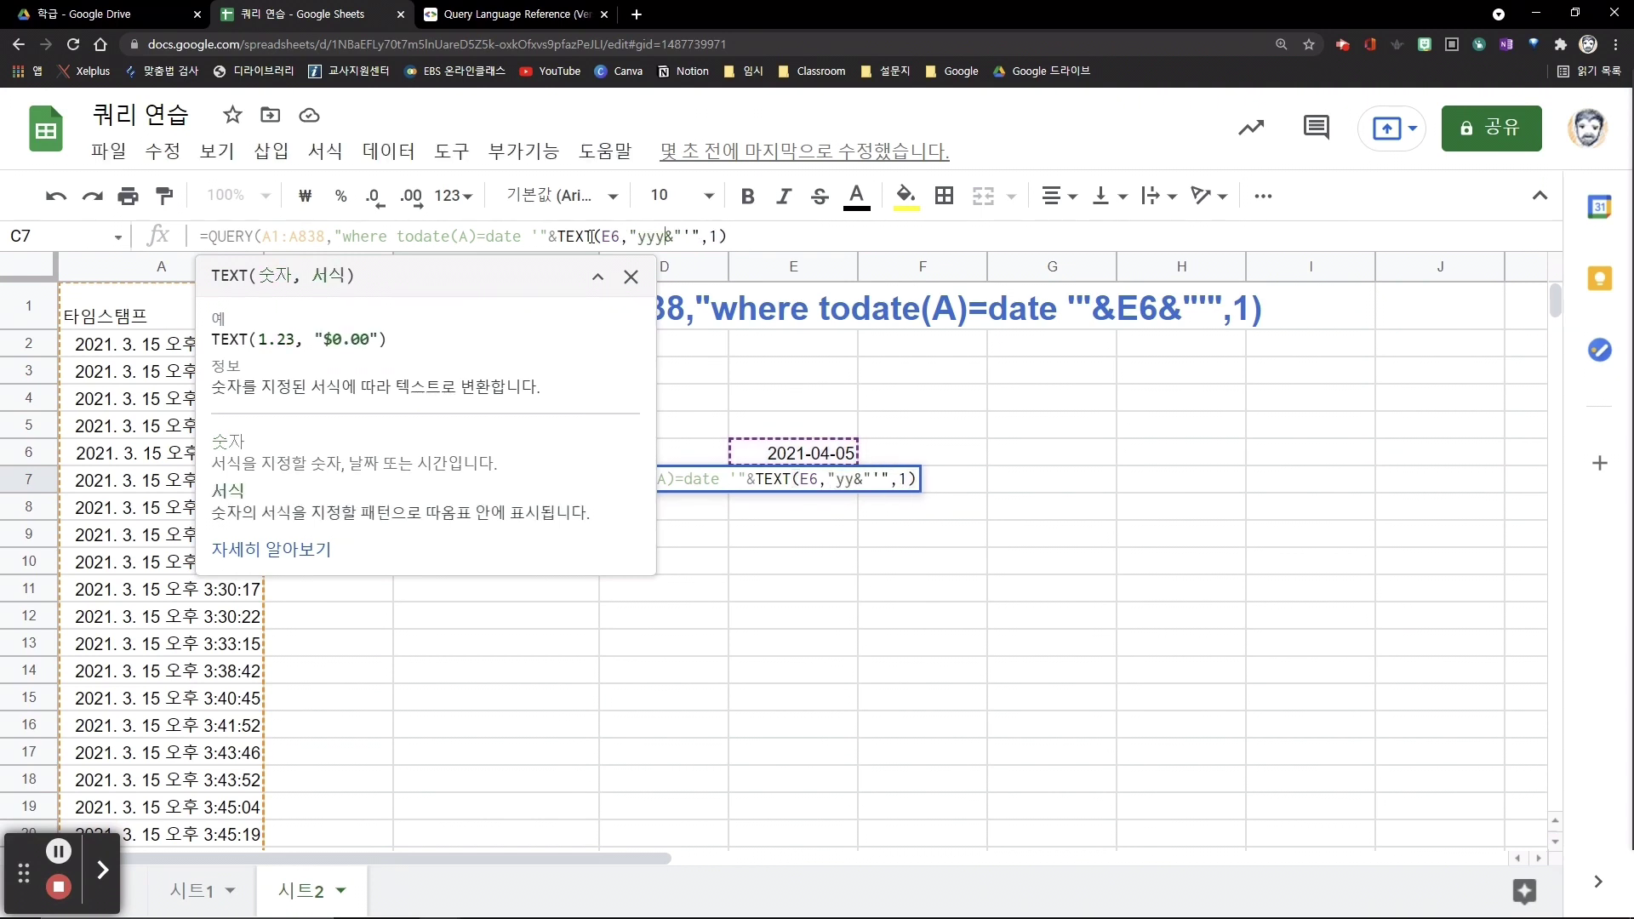
text(-dd"))
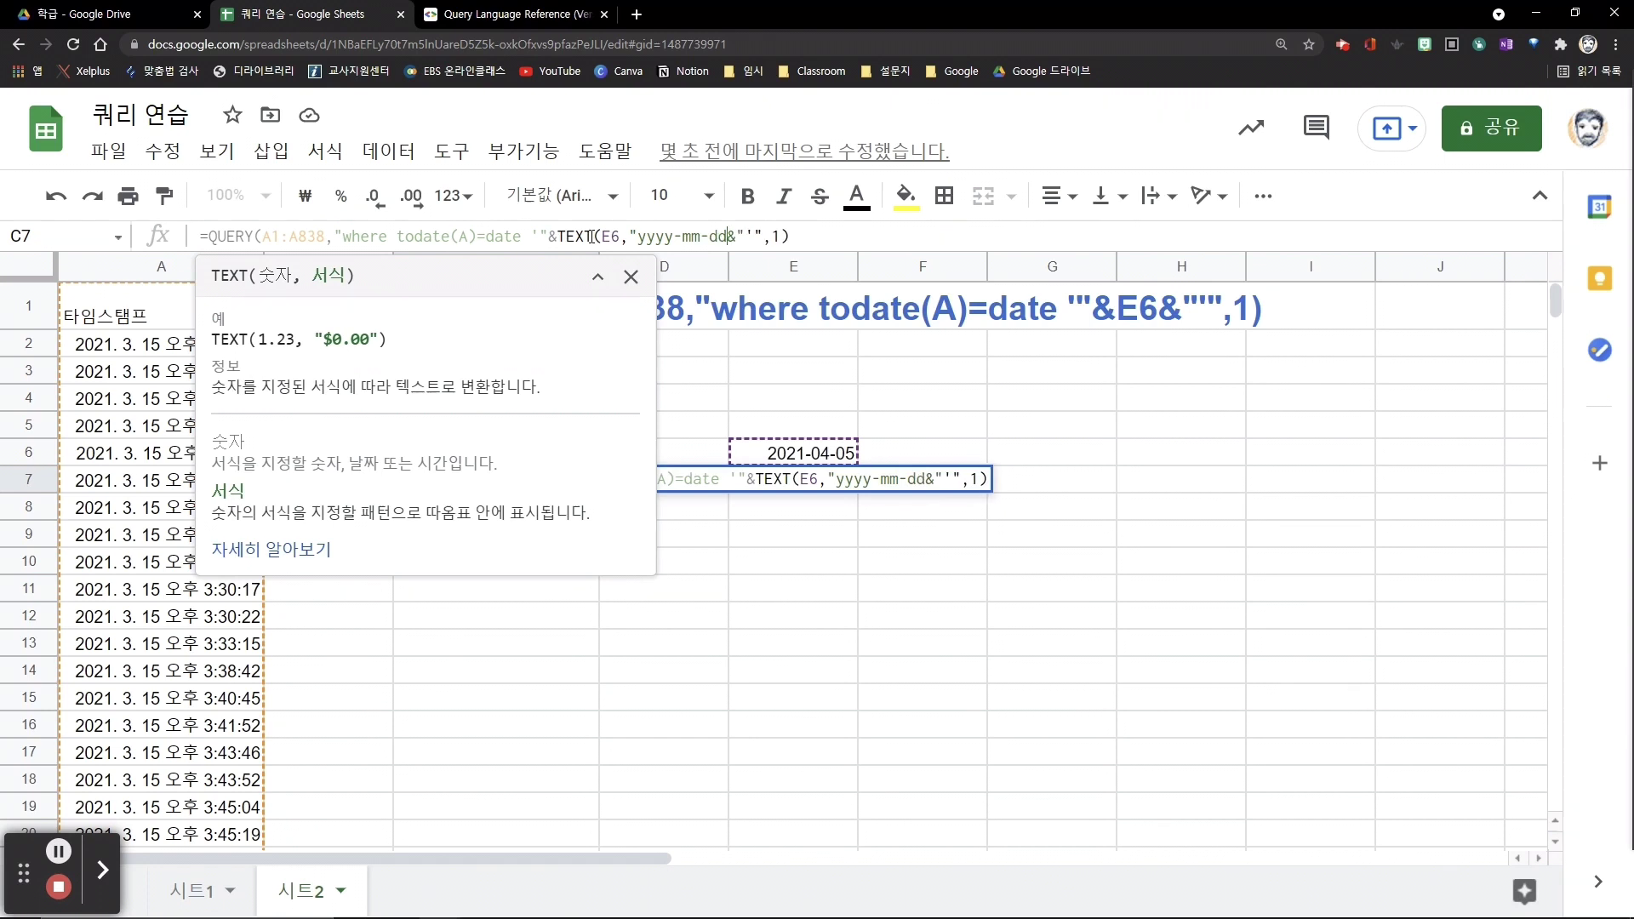
key(Return)
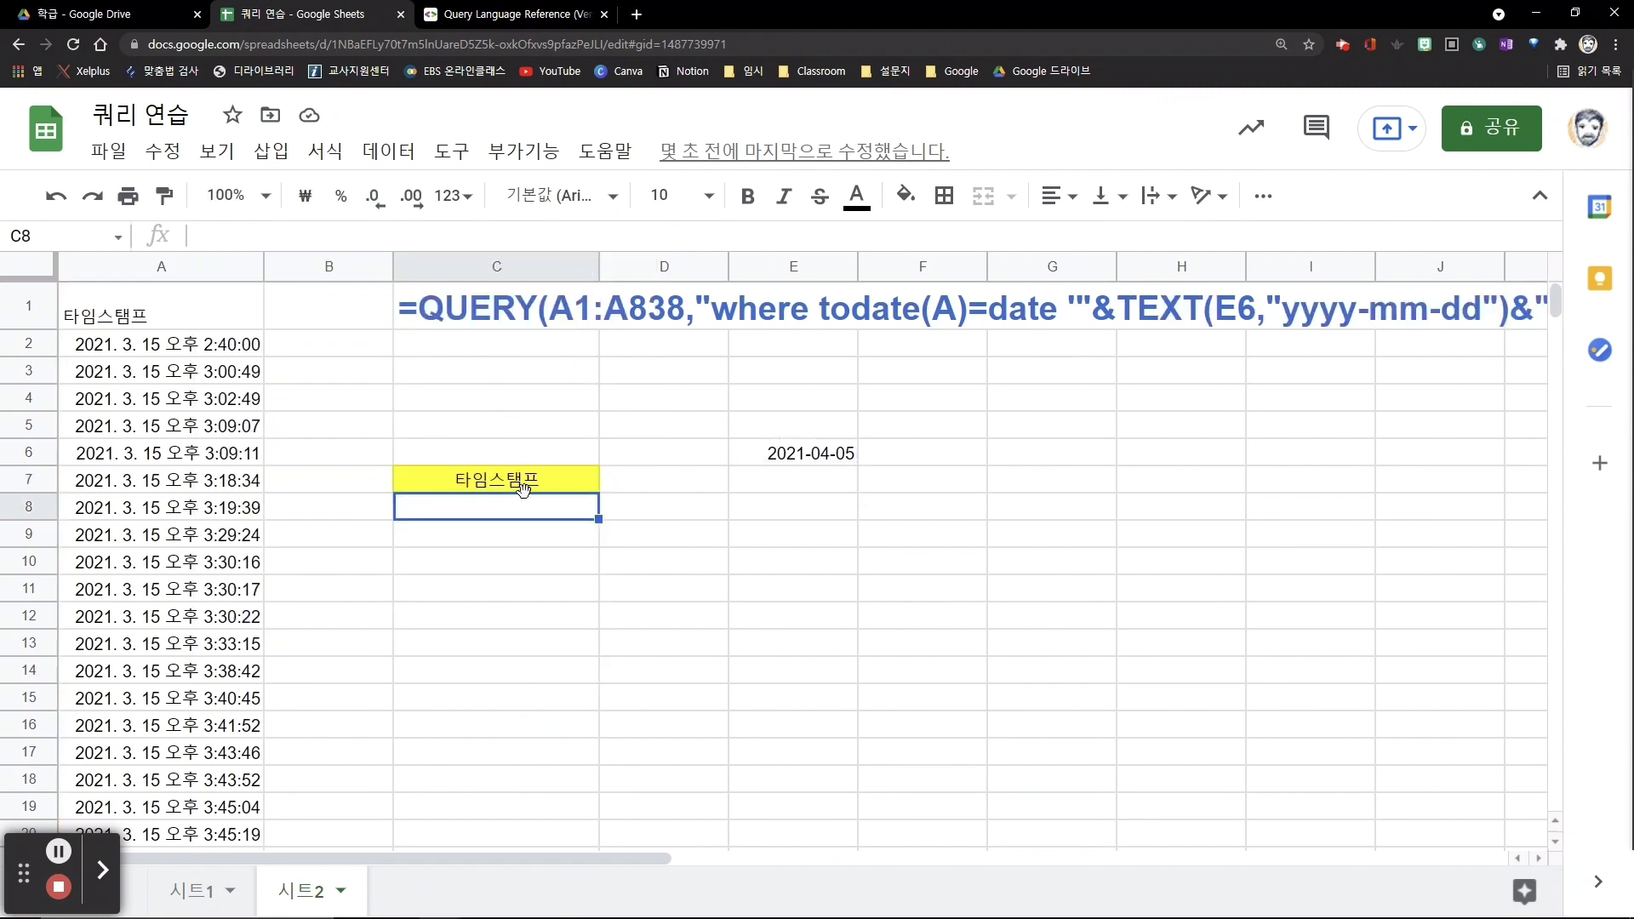
Step: Test the query with several dates picked in E6, including 2021-04-21 and 2021-05-14, ending with 2021-05-20
double_click(773, 462)
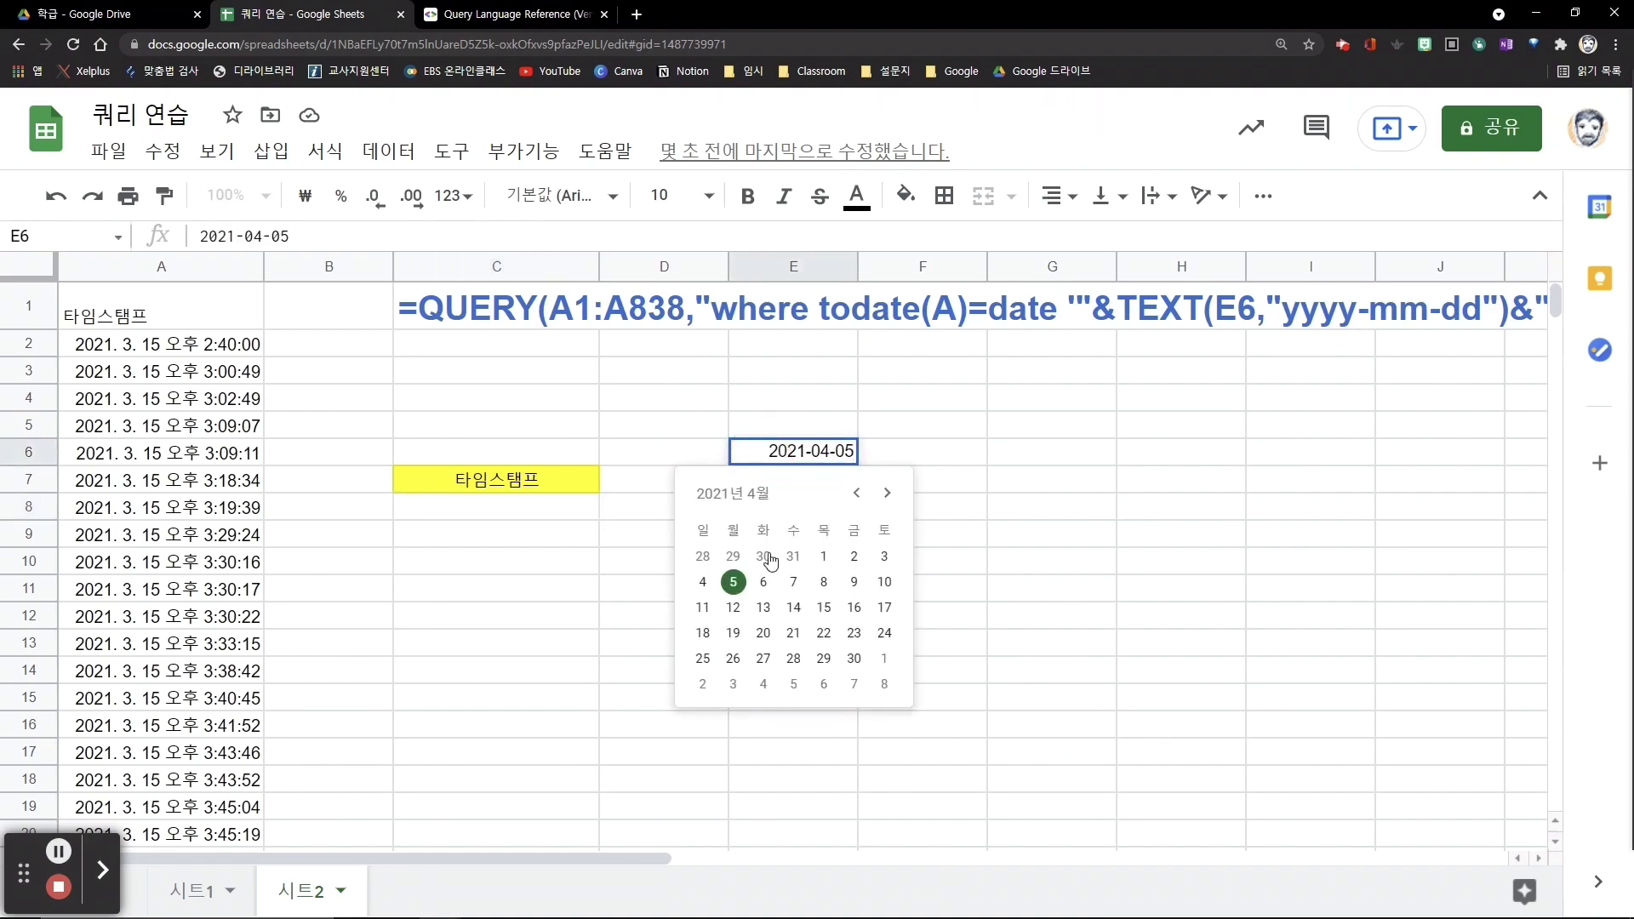
click(794, 583)
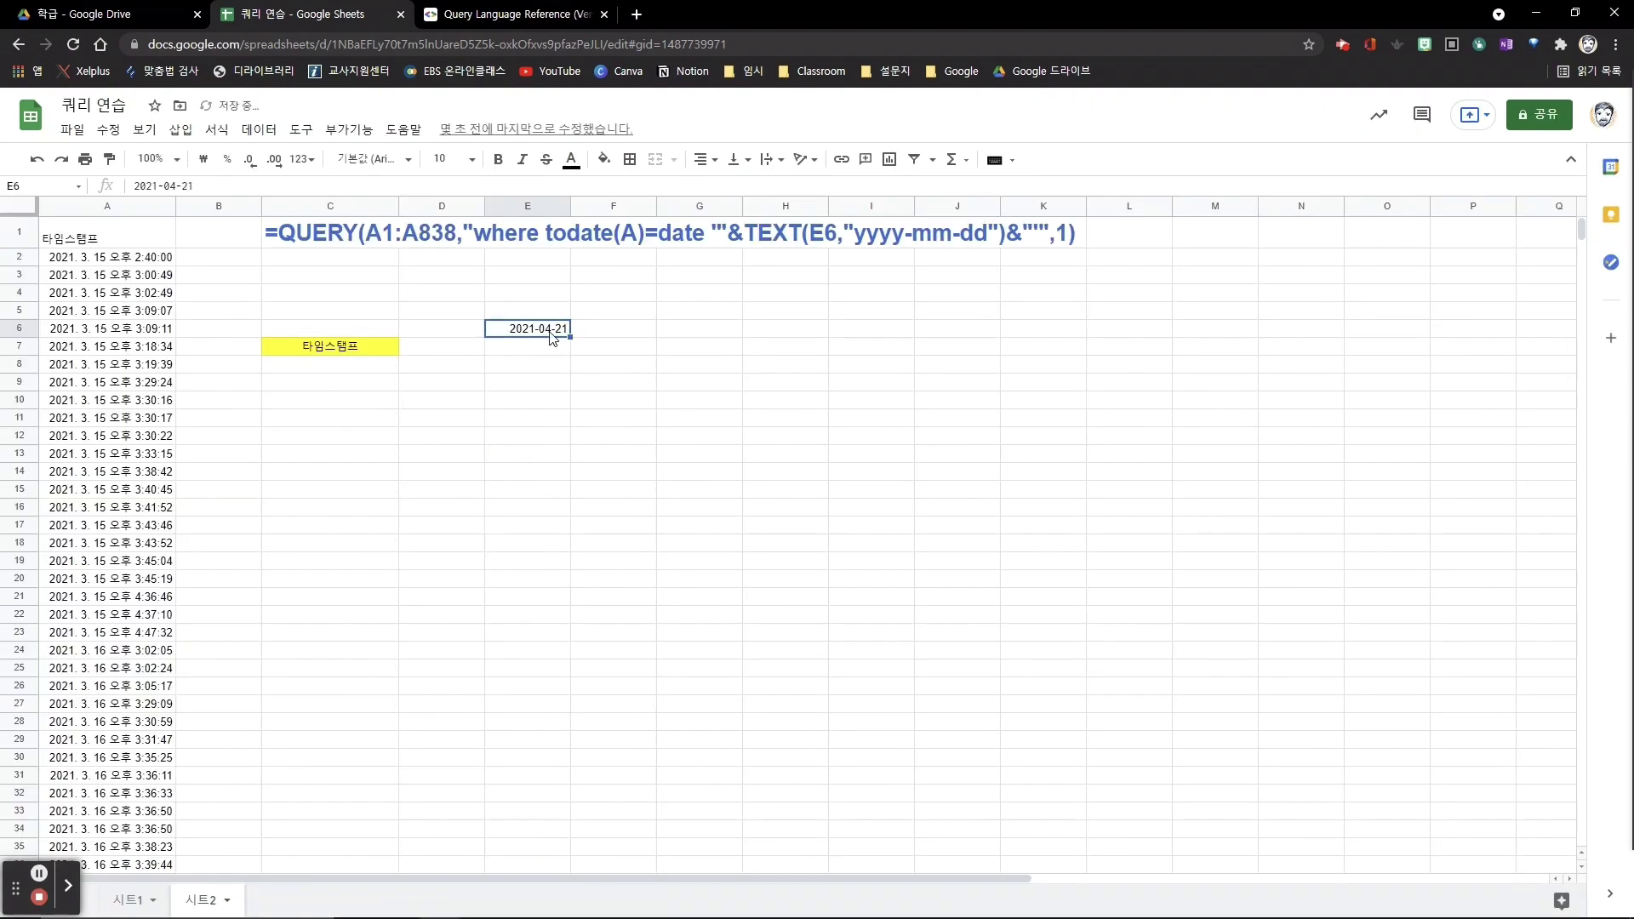
click(551, 332)
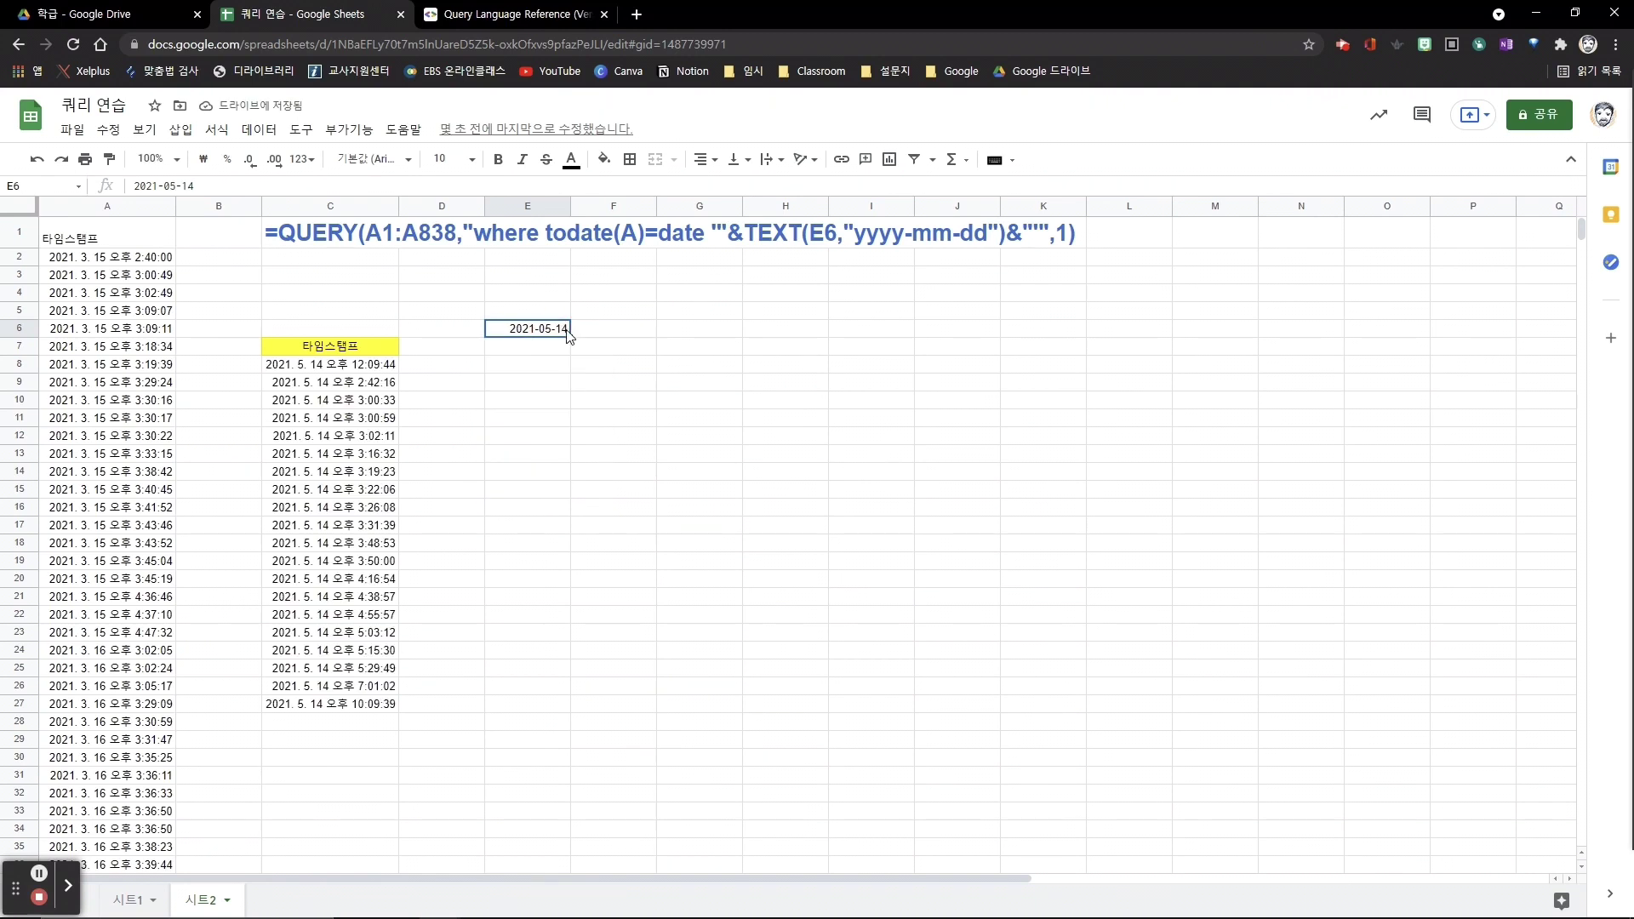
double_click(564, 331)
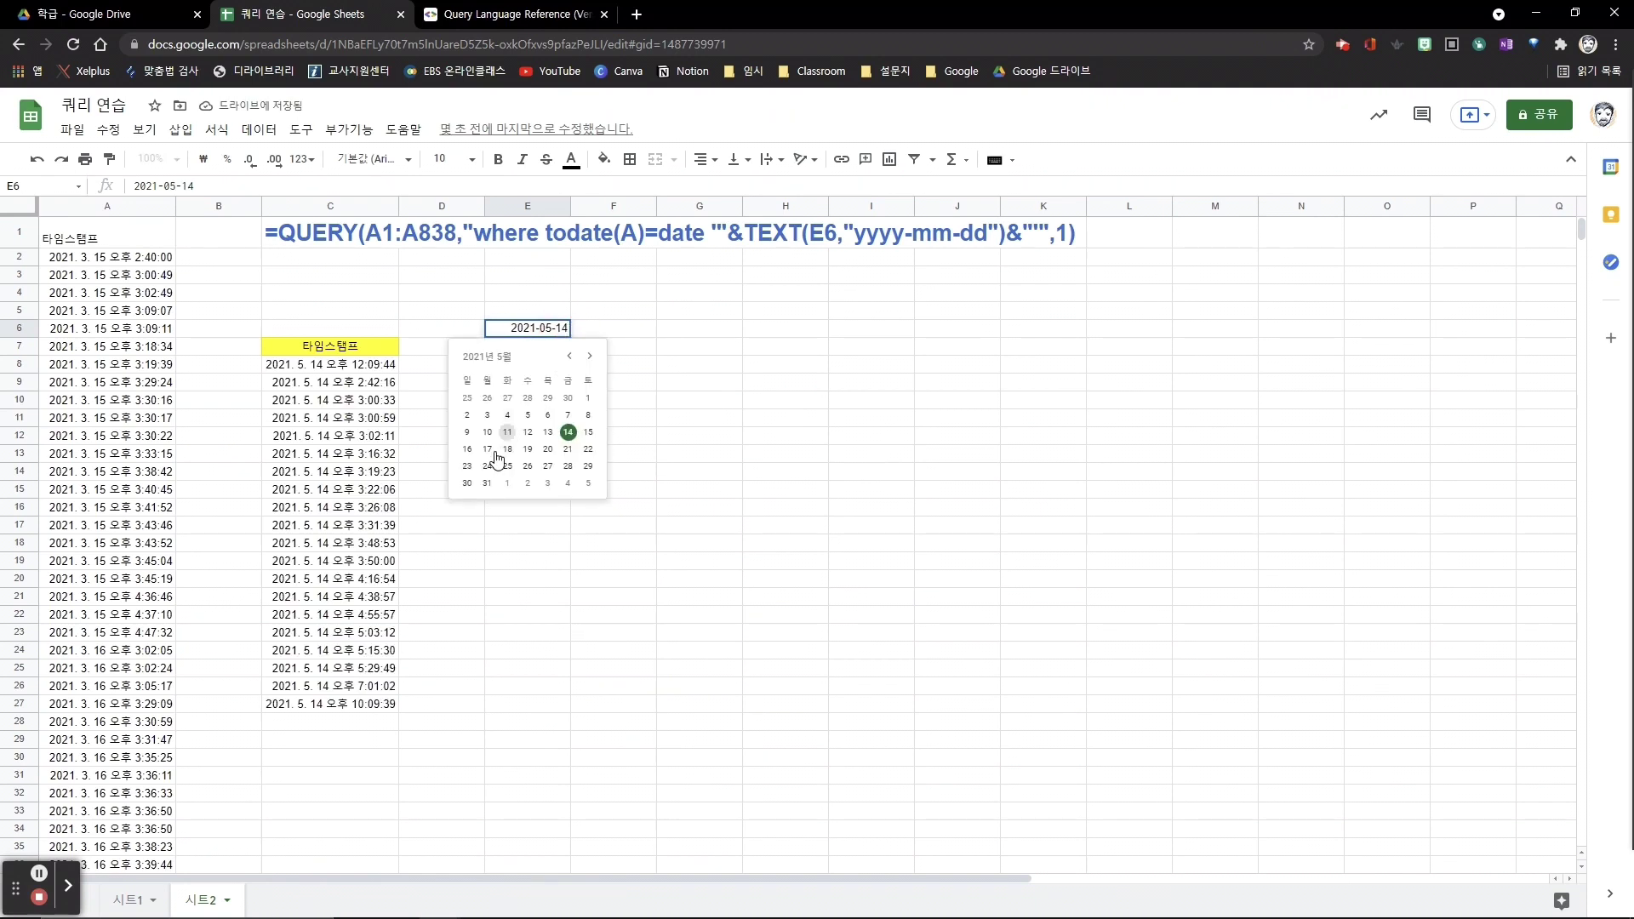
click(496, 449)
double_click(568, 332)
click(549, 450)
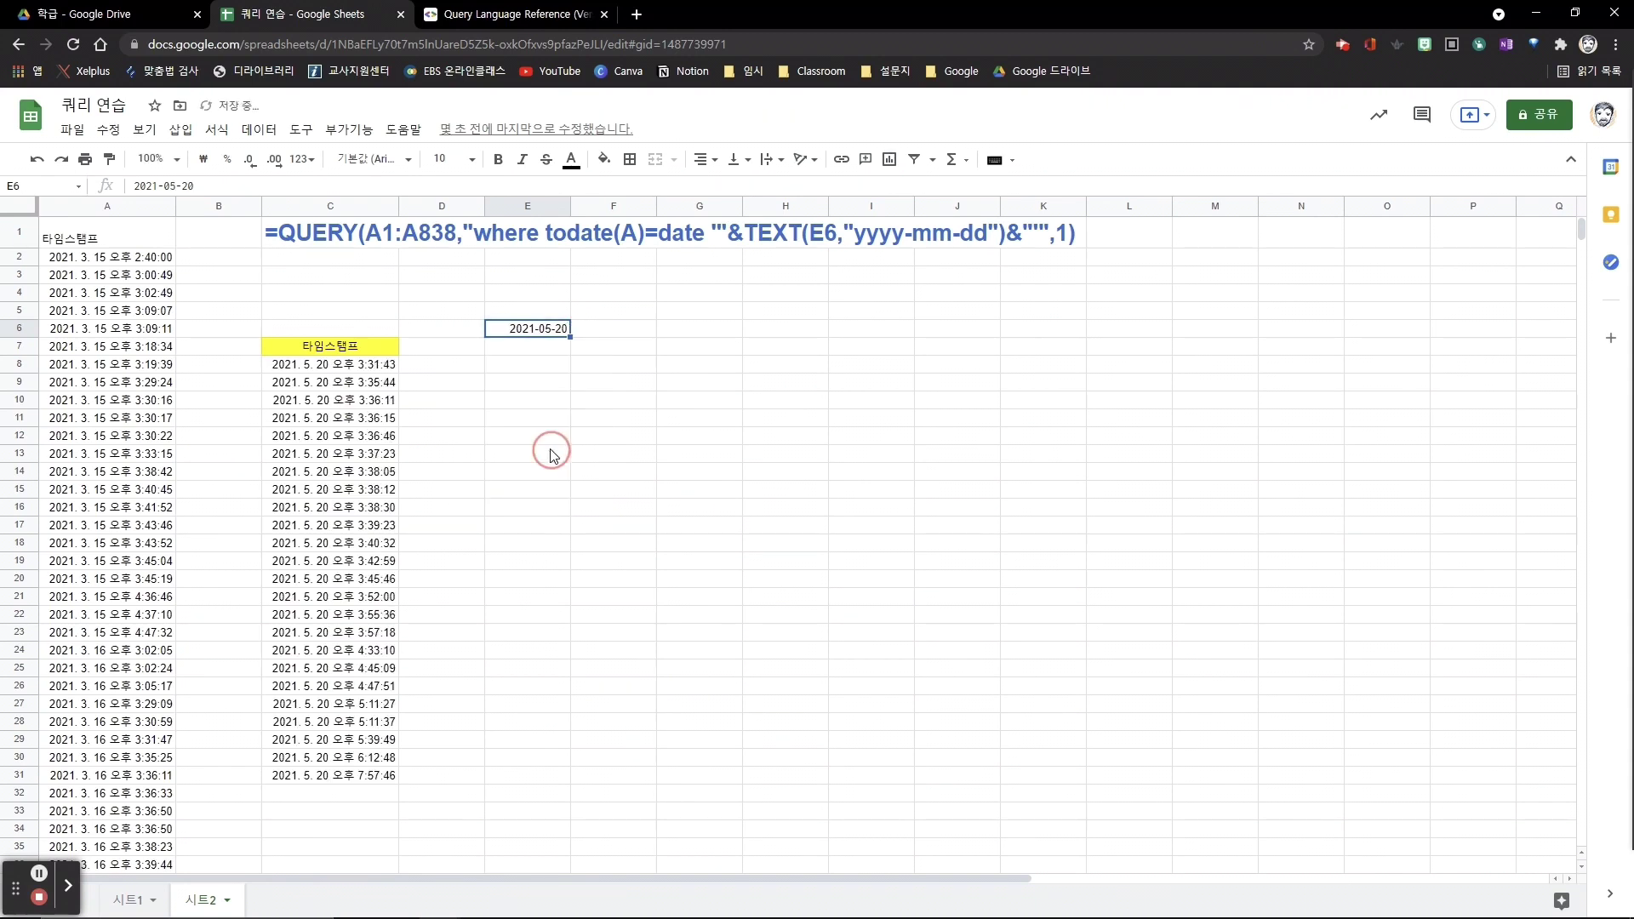